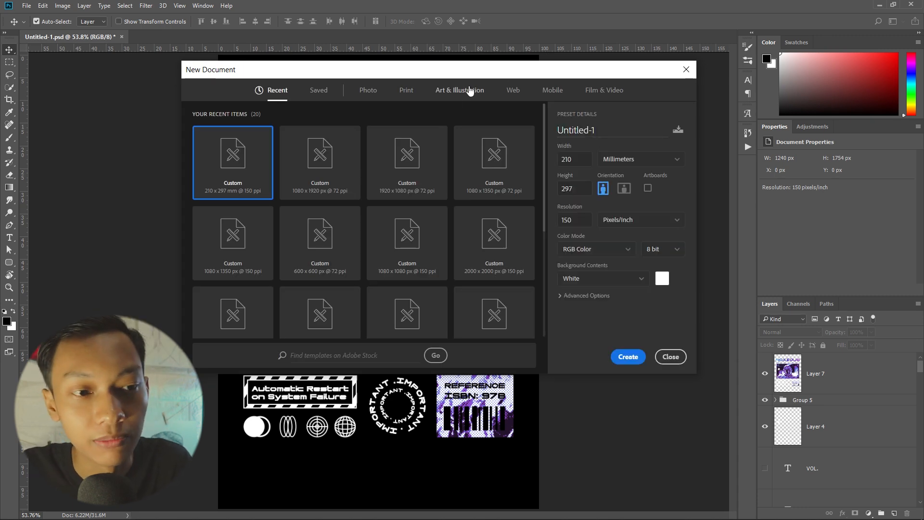
# Create a new A4 portrait print document, 210 × 297 mm, with the resolution set to 150 pixels/inch in RGB color
pyautogui.click(406, 90)
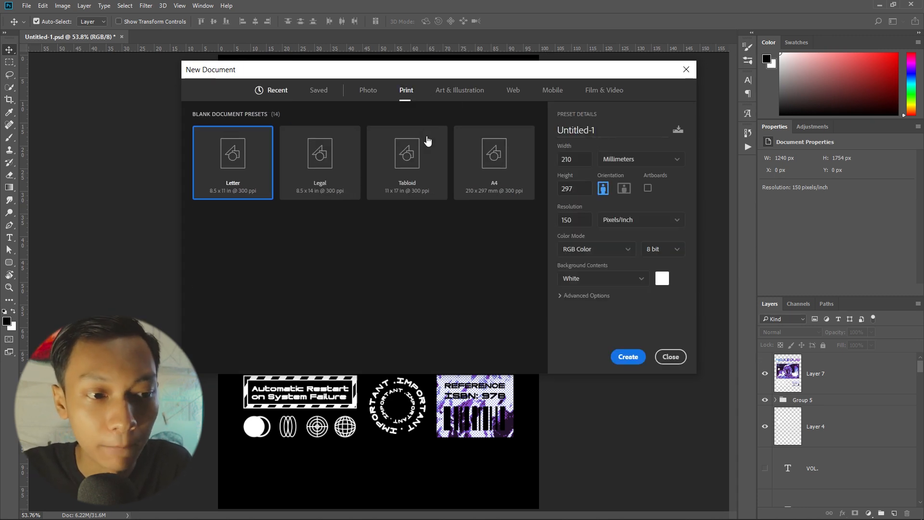
pyautogui.click(481, 155)
pyautogui.doubleClick(576, 216)
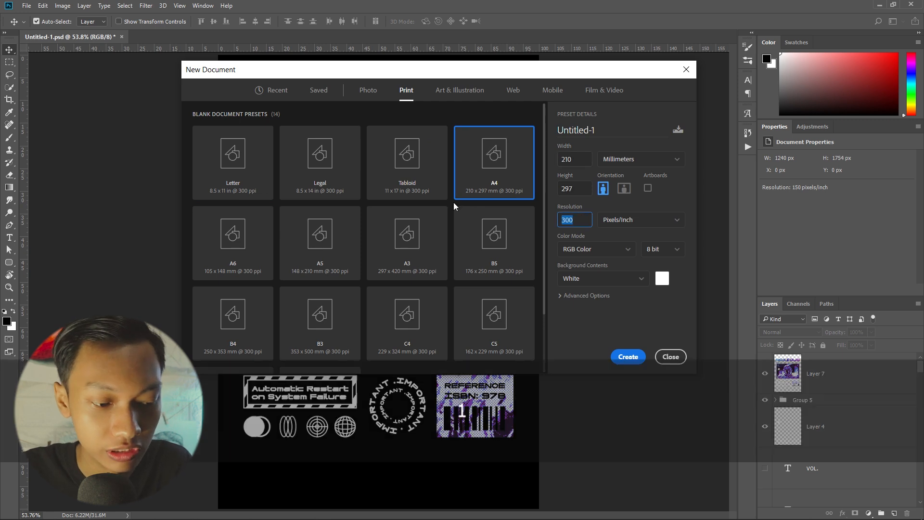
pyautogui.write('150')
pyautogui.click(599, 324)
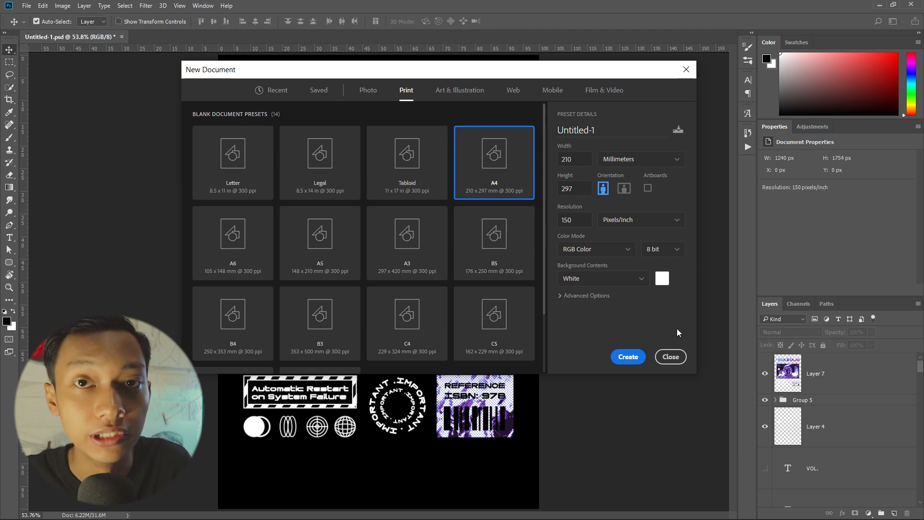
pyautogui.click(669, 358)
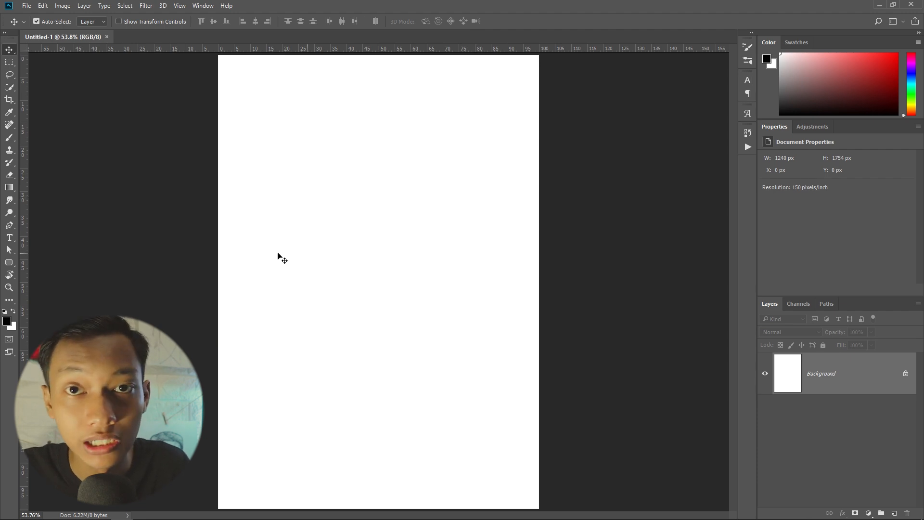
# Place the helmeted robot photo in the document as an embedded image at its default fitted size
pyautogui.click(27, 6)
pyautogui.click(106, 231)
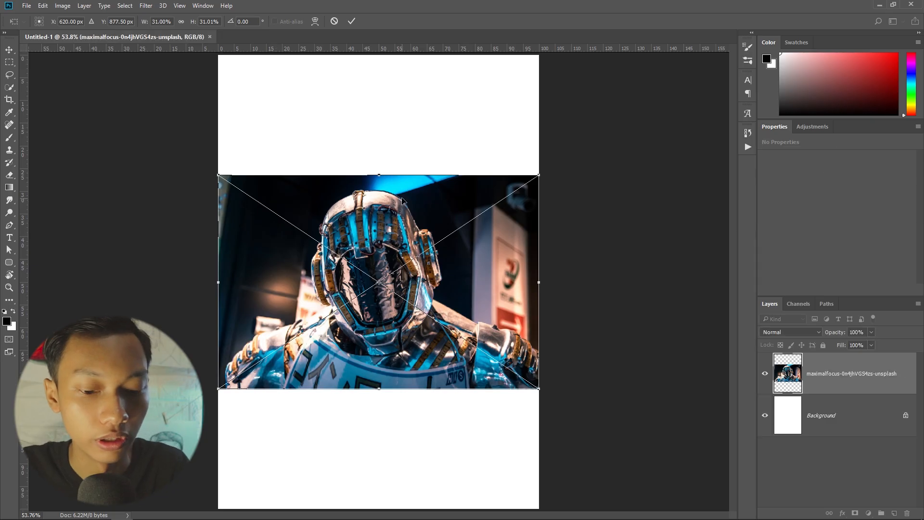
pyautogui.press('Return')
# Place the sea-foam wave photo as a second embedded image above the robot photo
pyautogui.click(26, 6)
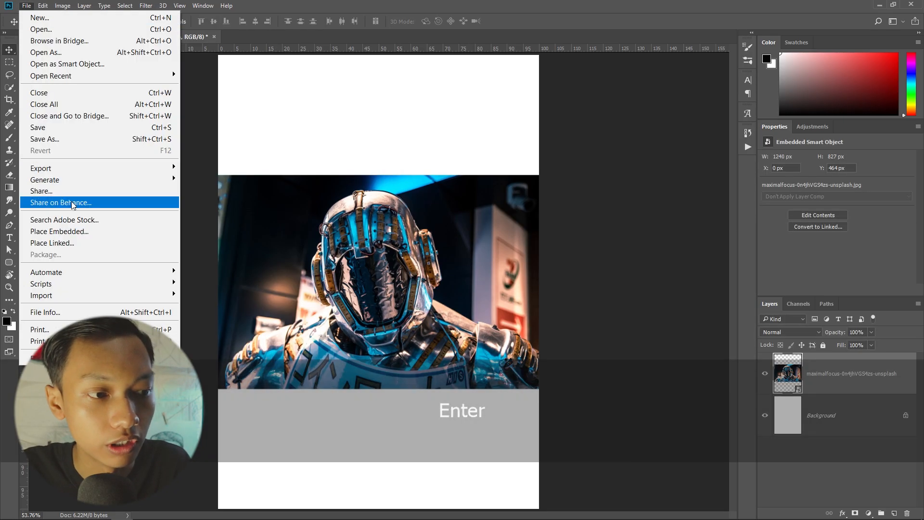
pyautogui.click(83, 232)
pyautogui.press('Return')
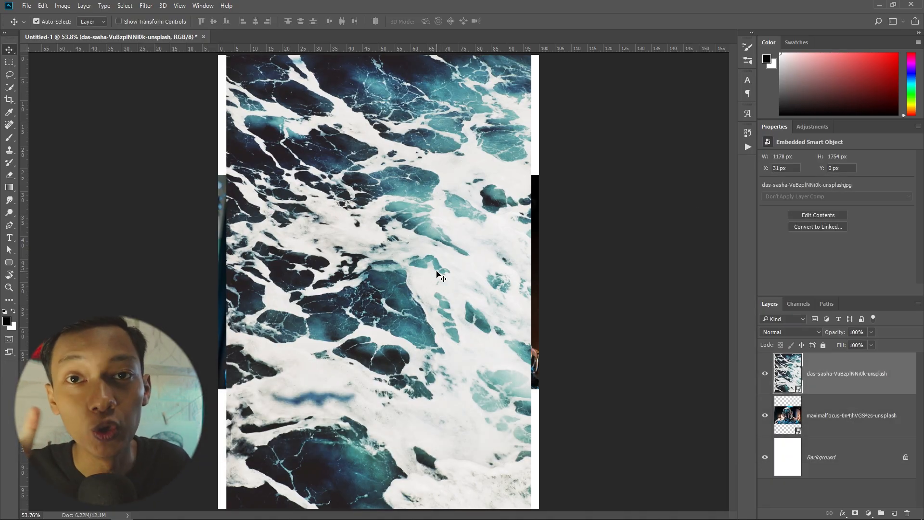
# Shrink the sea-foam photo, rotate it 90° to landscape and place it small in the lower right part of the page
pyautogui.hotkey('ctrl', 't')
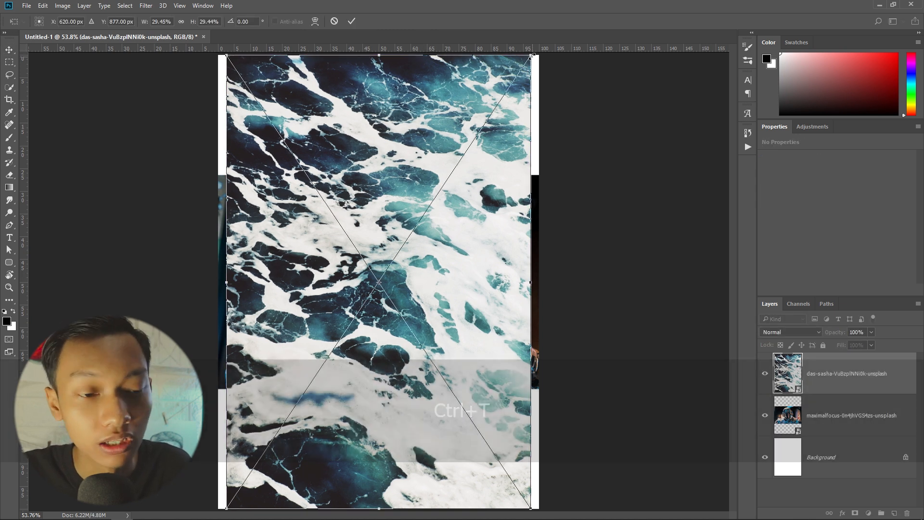
pyautogui.moveTo(527, 58); pyautogui.dragTo(383, 274)
pyautogui.moveTo(304, 390); pyautogui.dragTo(460, 299)
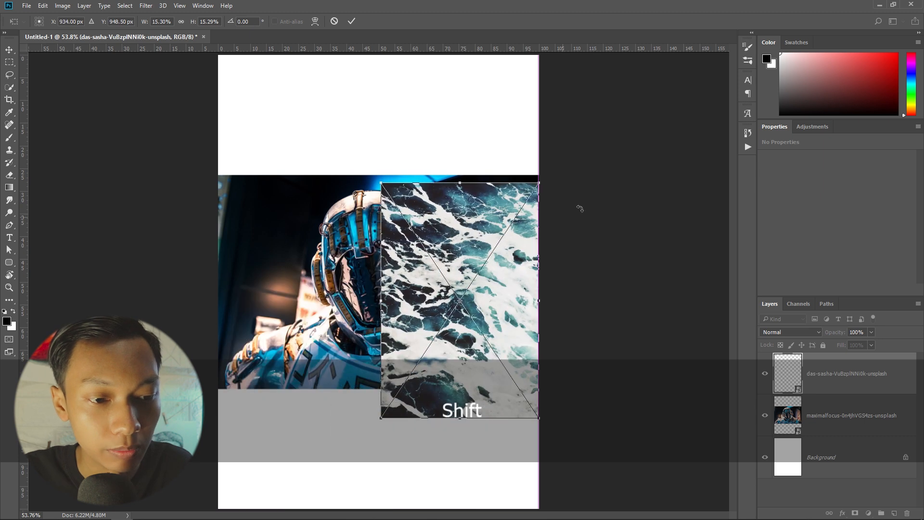
pyautogui.moveTo(545, 178); pyautogui.dragTo(577, 378)
pyautogui.moveTo(481, 312); pyautogui.dragTo(427, 384)
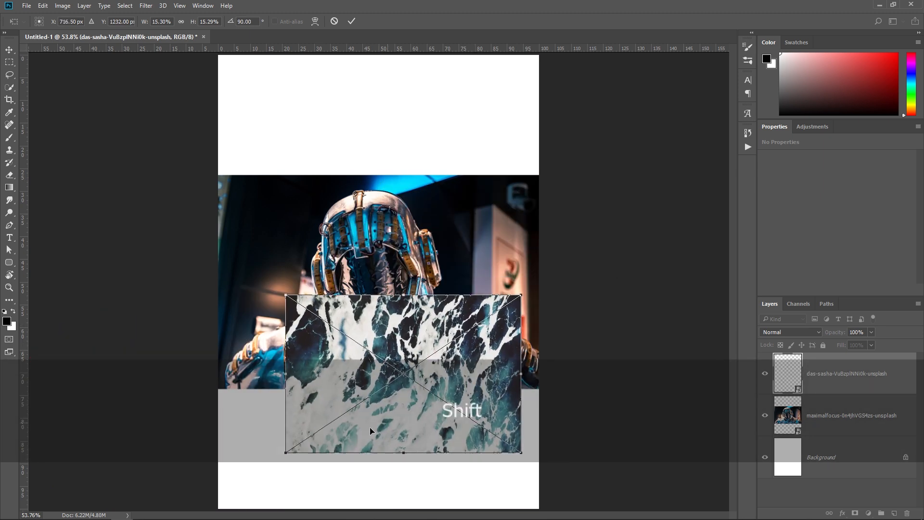
pyautogui.moveTo(285, 454); pyautogui.dragTo(377, 400)
pyautogui.press('Return')
# Scale the robot photo to about 998 × 665 px in the page's upper middle and move the sea-foam photo below it, right edges aligned
pyautogui.keyDown('ctrl'); pyautogui.click(299, 265); pyautogui.keyUp('ctrl')
pyautogui.hotkey('ctrl', 't')
pyautogui.moveTo(539, 389); pyautogui.dragTo(511, 341)
pyautogui.press('Return')
pyautogui.moveTo(457, 337); pyautogui.dragTo(444, 396)
pyautogui.click(350, 278)
pyautogui.hotkey('ctrl', 't')
pyautogui.moveTo(511, 165); pyautogui.dragTo(508, 167)
pyautogui.press('Return')
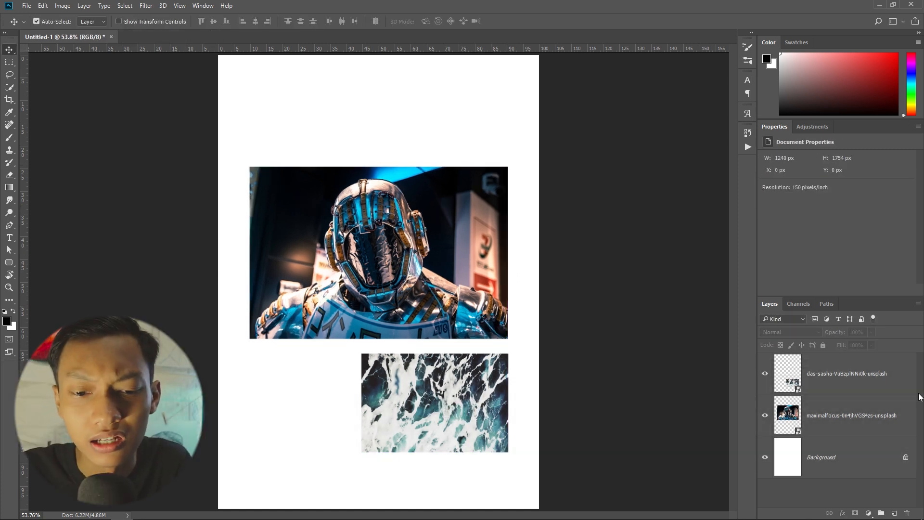
# Add a black (000000) Solid Color fill layer directly above the Background layer
pyautogui.click(873, 472)
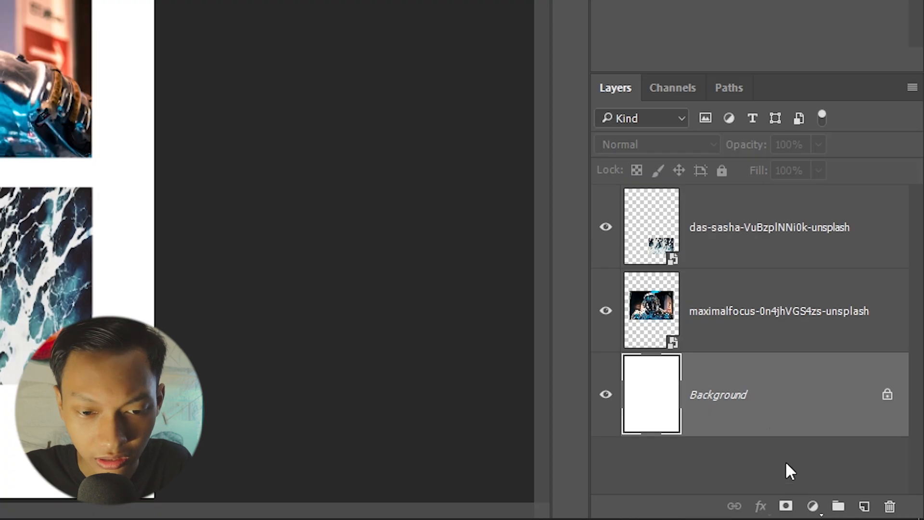
pyautogui.click(814, 504)
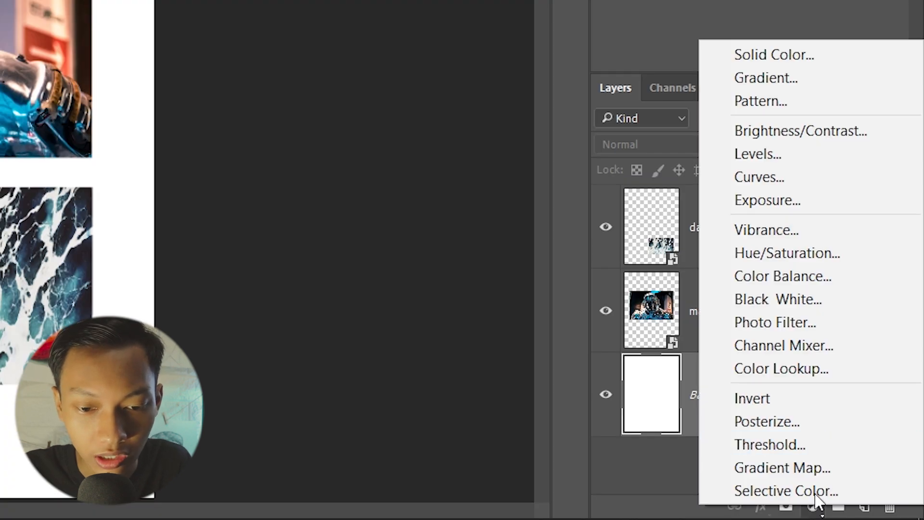
pyautogui.click(768, 55)
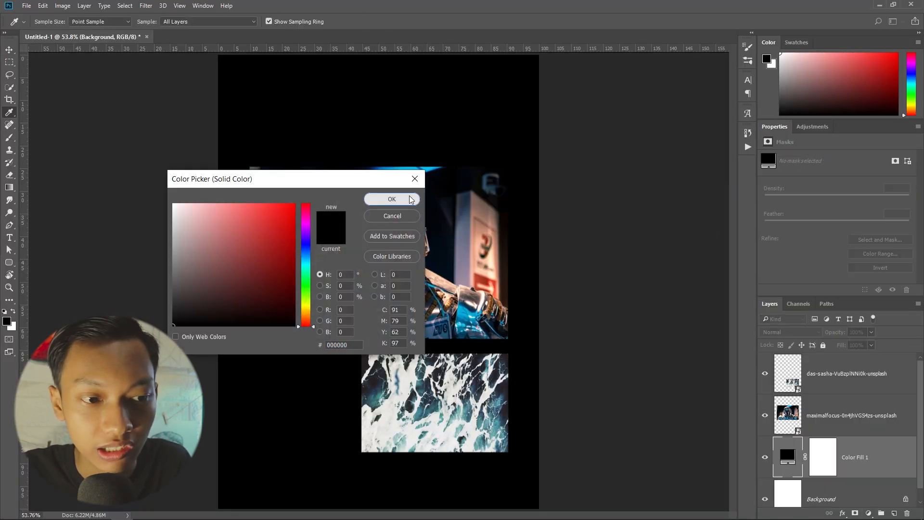
pyautogui.click(392, 199)
# Delete the white Background layer and fully lock the black color fill layer
pyautogui.click(847, 467)
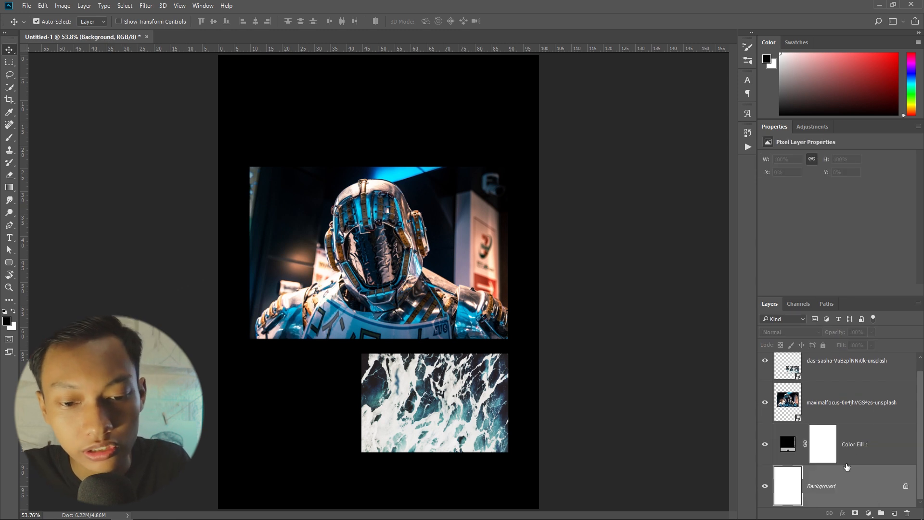
pyautogui.moveTo(846, 467); pyautogui.dragTo(907, 512)
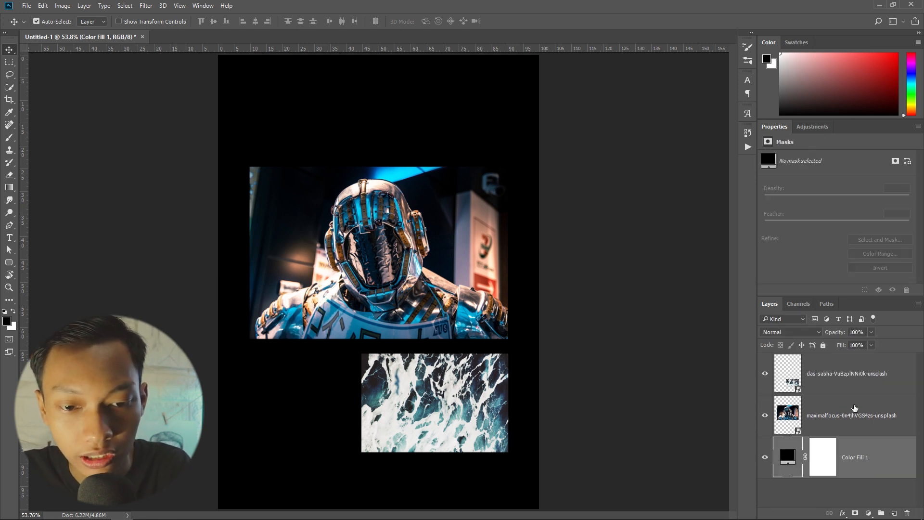
pyautogui.click(823, 345)
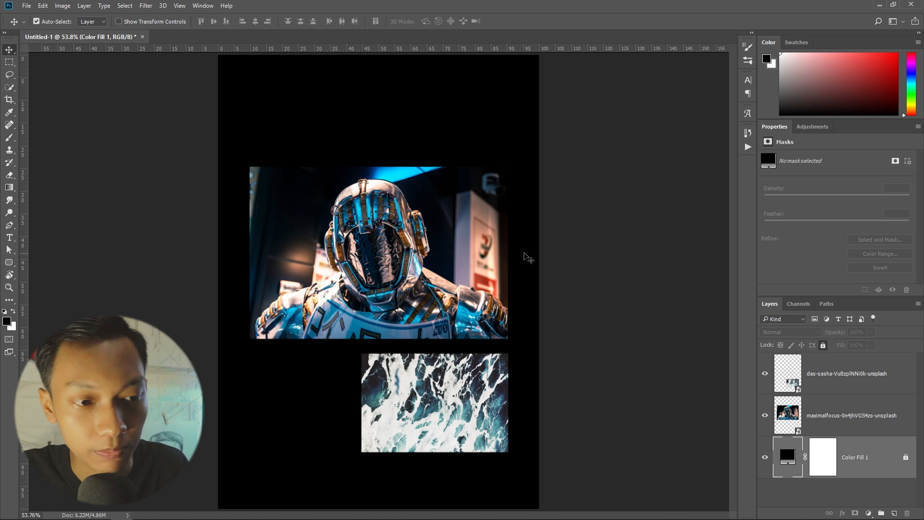
pyautogui.click(589, 297)
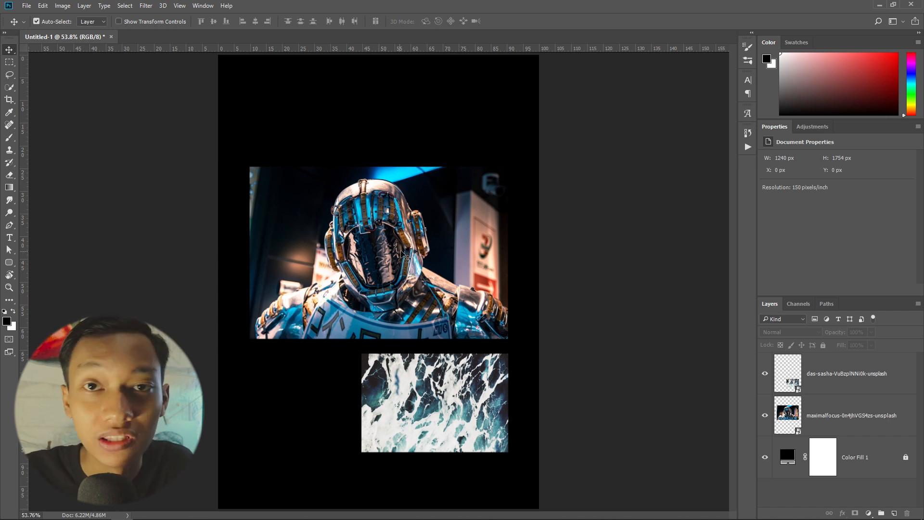
# Add a Hue/Saturation adjustment clipped to the robot photo and set its saturation to -100
pyautogui.click(777, 425)
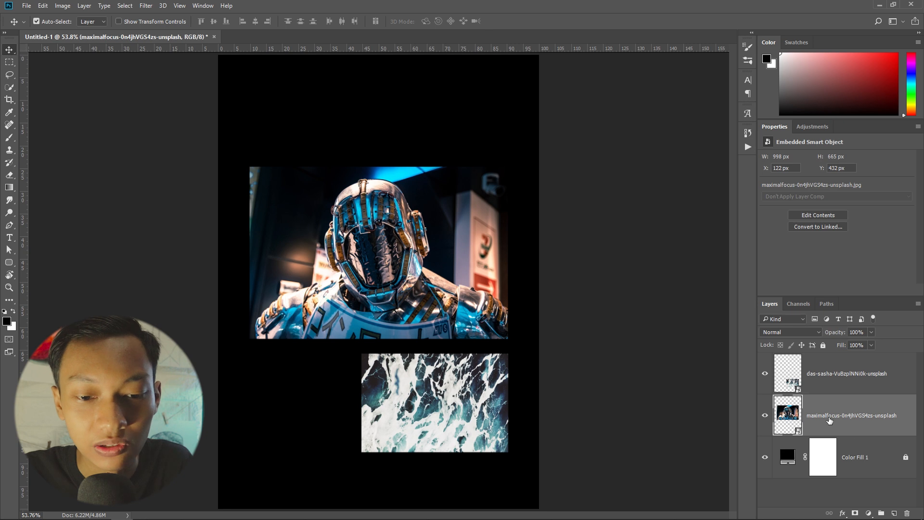
pyautogui.click(868, 513)
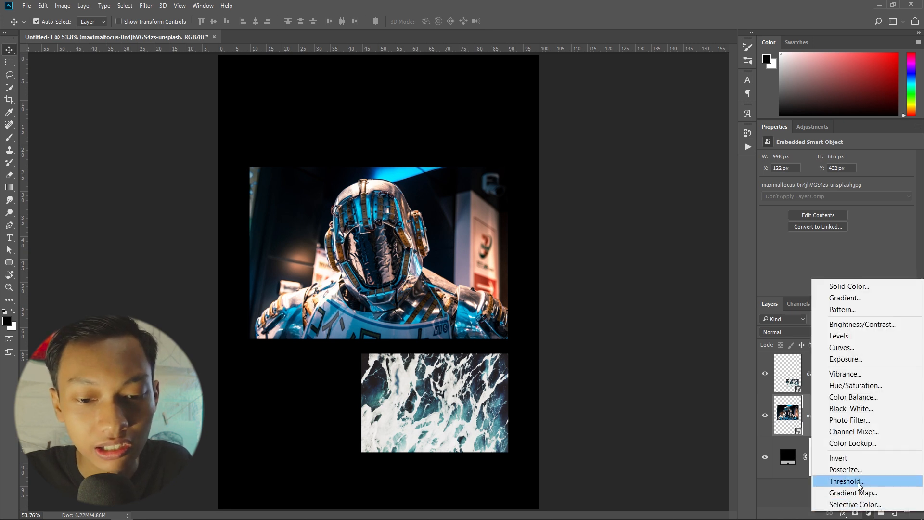
pyautogui.click(855, 386)
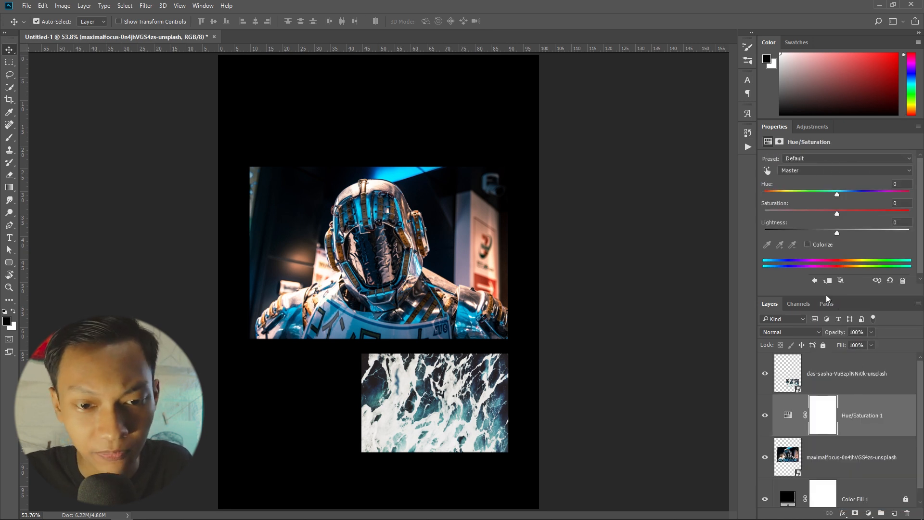
pyautogui.click(850, 290)
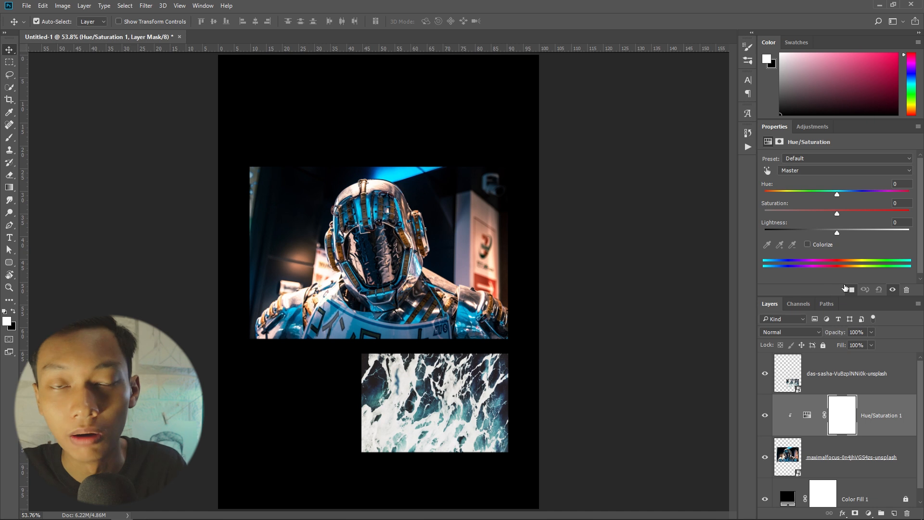
pyautogui.moveTo(838, 215); pyautogui.dragTo(670, 215)
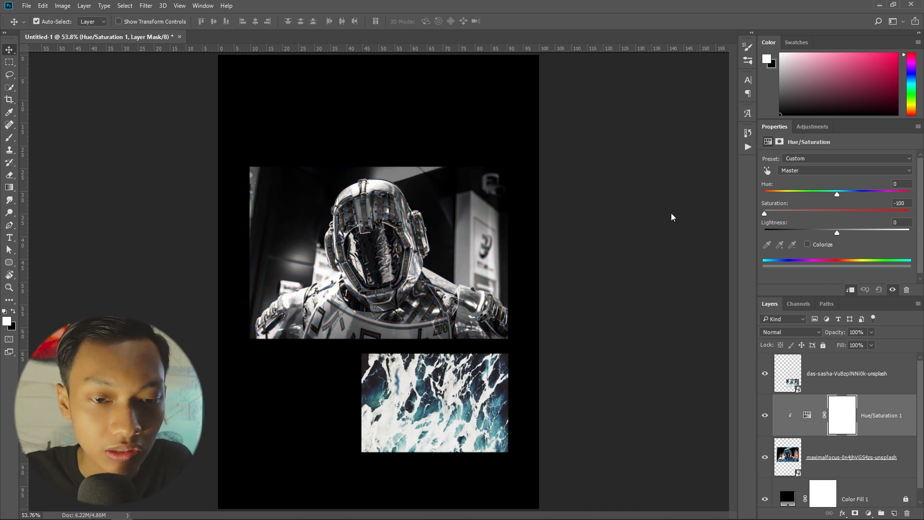
# Add a Posterize adjustment above the Hue/Saturation layer, clip it to the robot photo and set its levels to 6
pyautogui.click(869, 512)
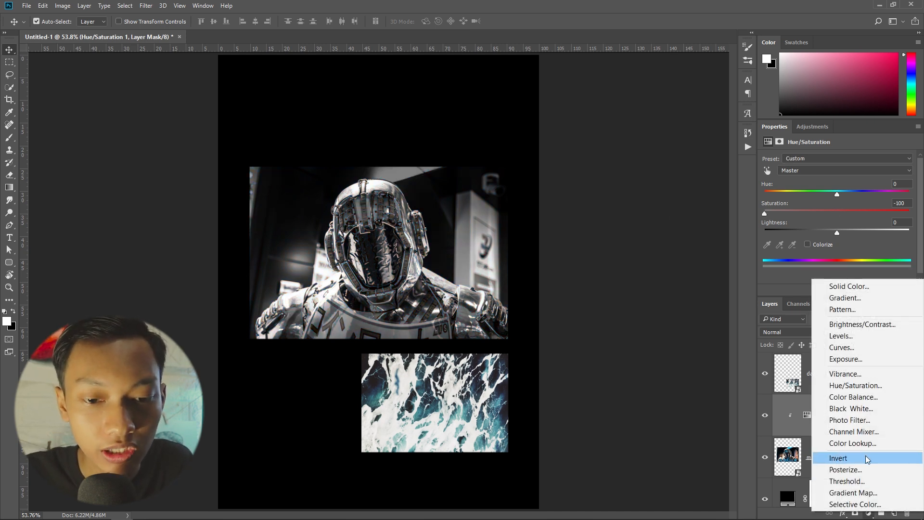
pyautogui.click(871, 471)
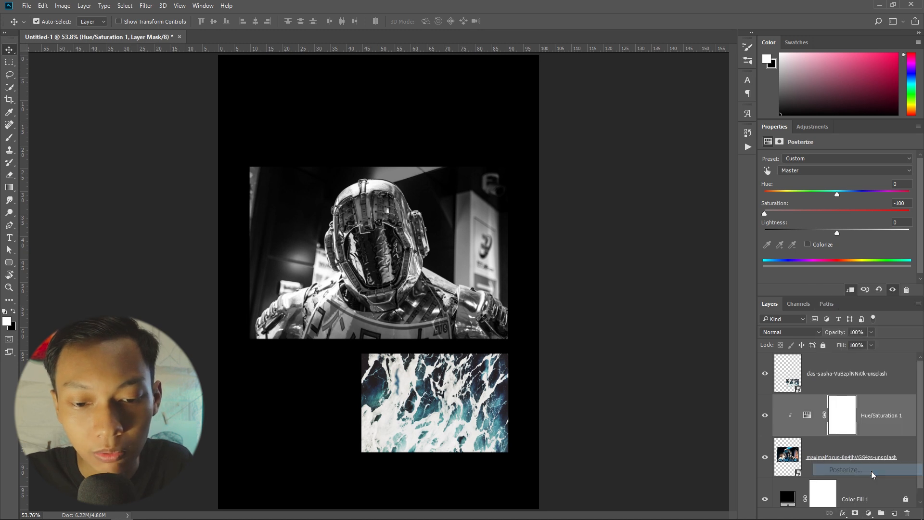
pyautogui.click(850, 289)
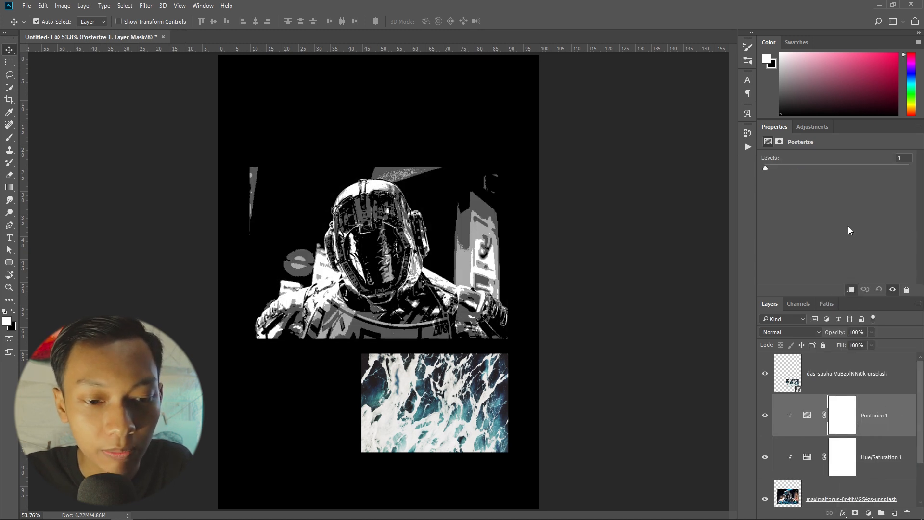
pyautogui.write('6')
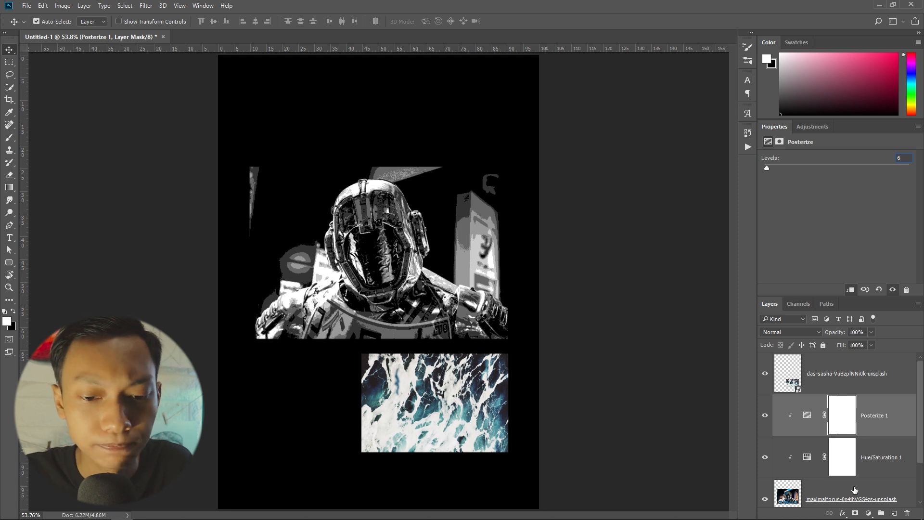
# Add a Gradient Map above the Posterize layer and set its starting color stop to the indigo code 23132B copied from the Notepad color list
pyautogui.click(868, 513)
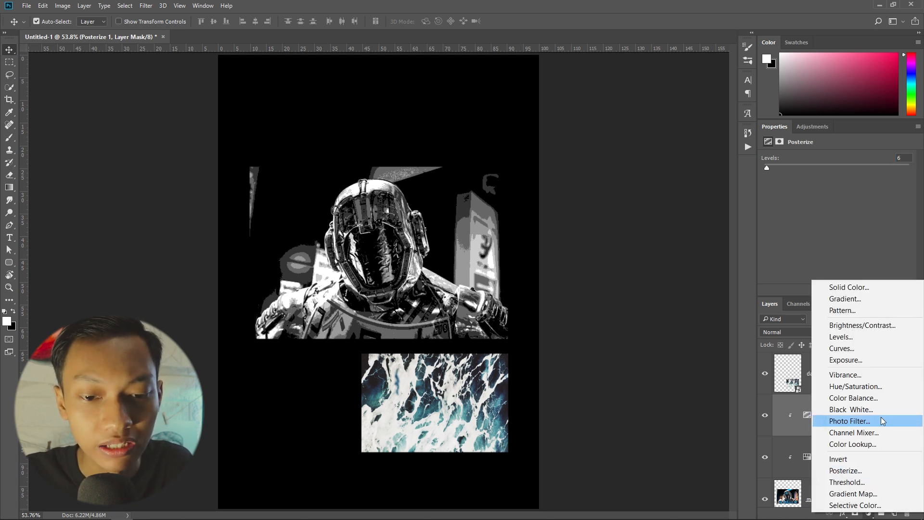
pyautogui.click(867, 493)
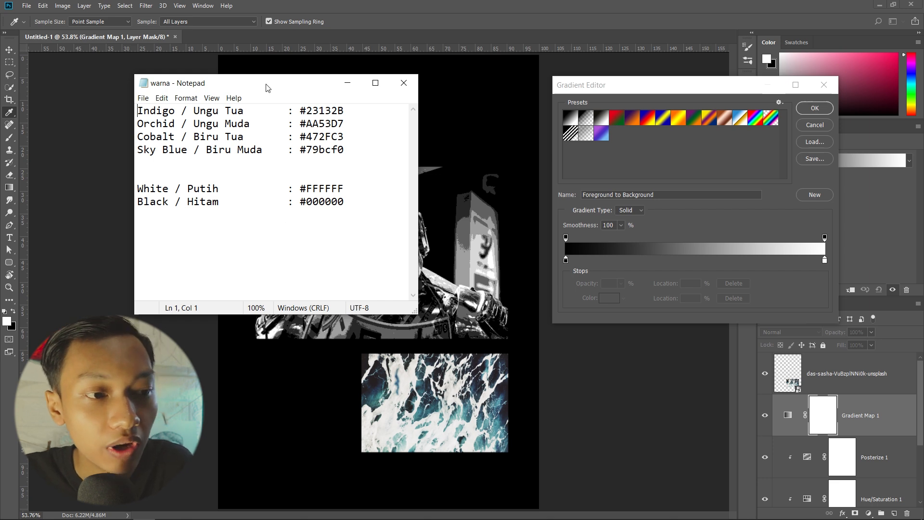
pyautogui.moveTo(268, 88); pyautogui.dragTo(278, 106)
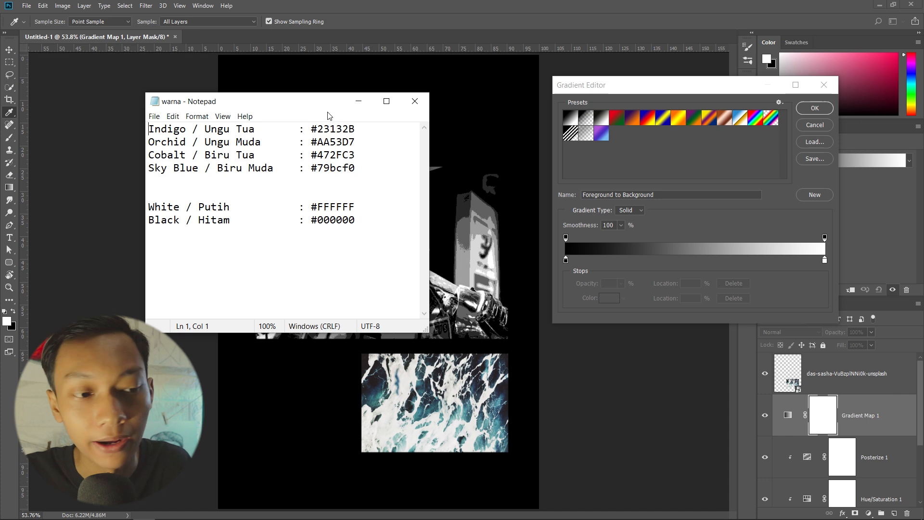
pyautogui.moveTo(378, 132); pyautogui.dragTo(318, 123)
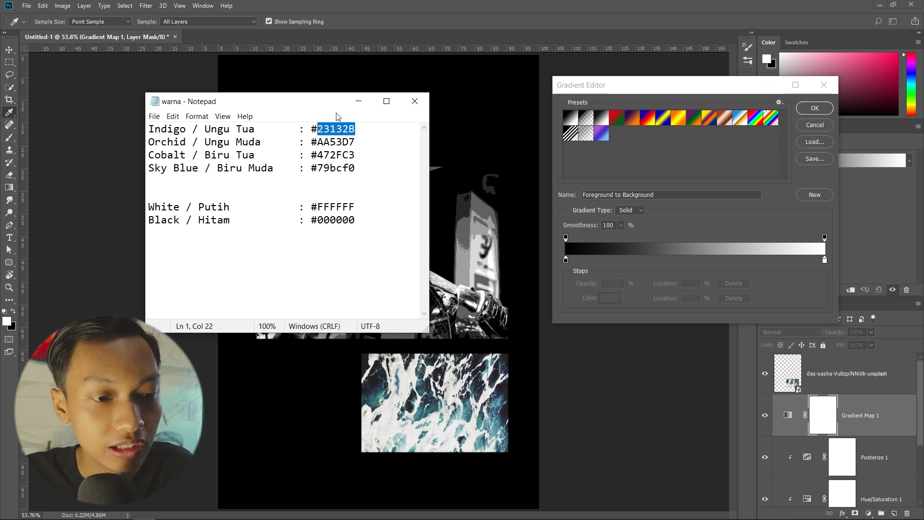
pyautogui.hotkey('ctrl', 'c')
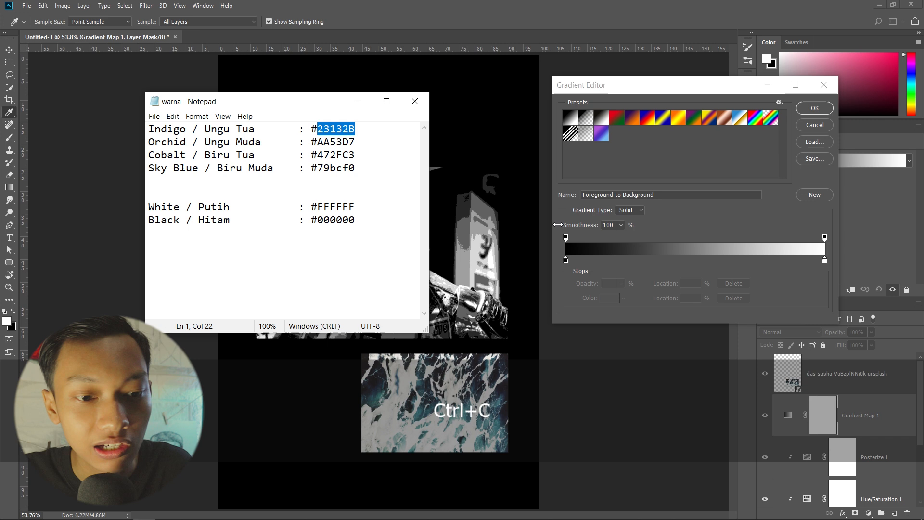
pyautogui.click(565, 260)
pyautogui.click(609, 297)
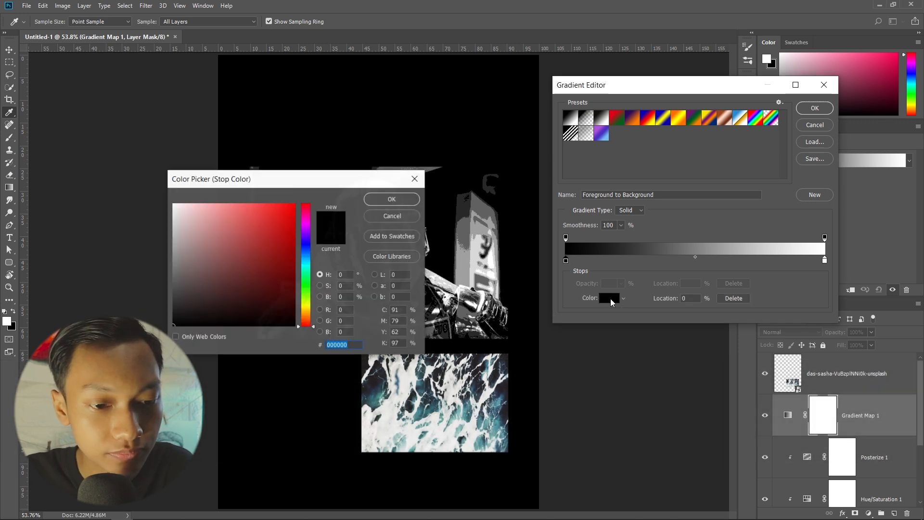
pyautogui.hotkey('ctrl', 'v')
pyautogui.click(391, 198)
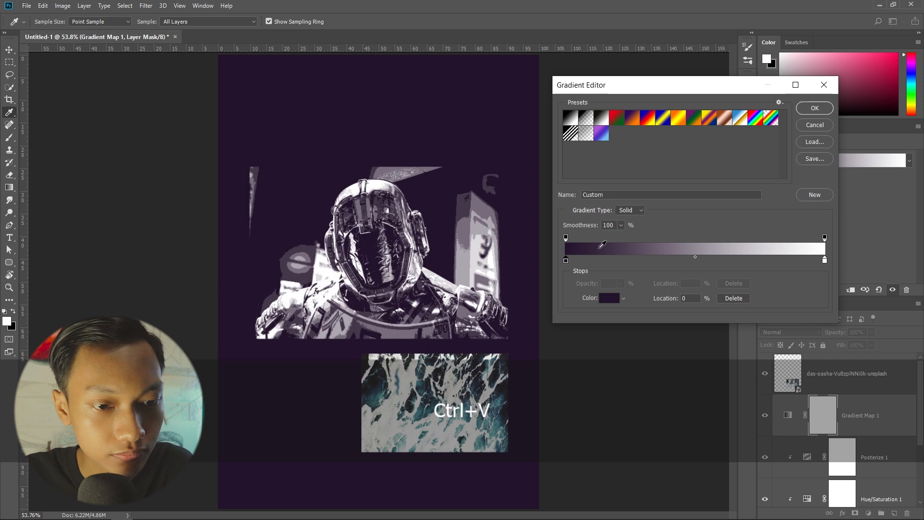
# Add three more color stops along the gradient at about 21%, 54% and 89%
pyautogui.click(621, 259)
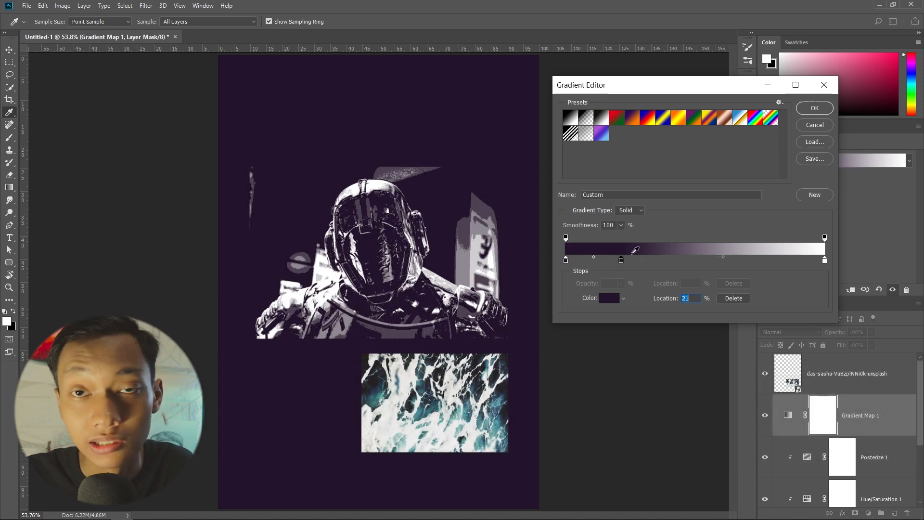
pyautogui.click(707, 260)
pyautogui.click(796, 260)
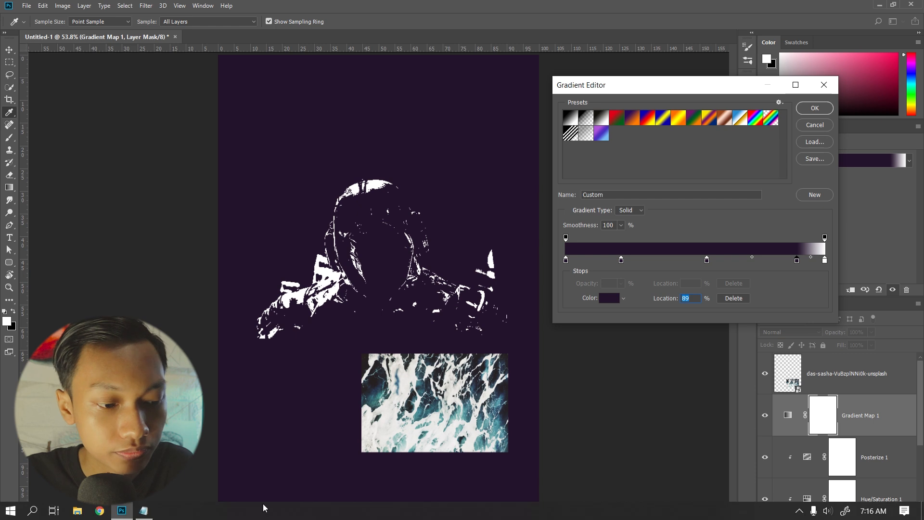
# Set the color stop at 21% to the orchid code AA53D7 copied from the Notepad color list
pyautogui.click(143, 510)
pyautogui.moveTo(356, 142); pyautogui.dragTo(318, 141)
pyautogui.hotkey('ctrl', 'c')
pyautogui.click(621, 260)
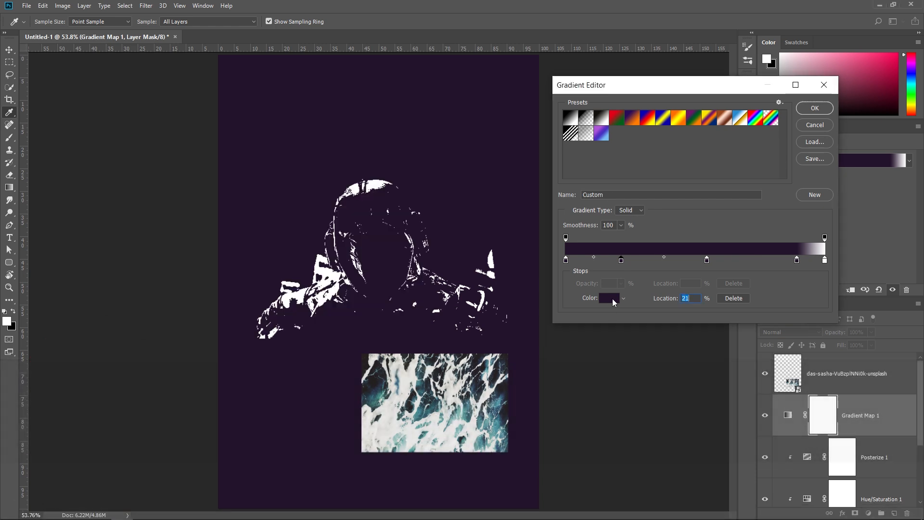
pyautogui.click(608, 299)
pyautogui.hotkey('ctrl', 'v')
pyautogui.press('Return')
# Set the color stop at 54% to the cobalt code 472FC3 copied from the Notepad color list
pyautogui.click(143, 510)
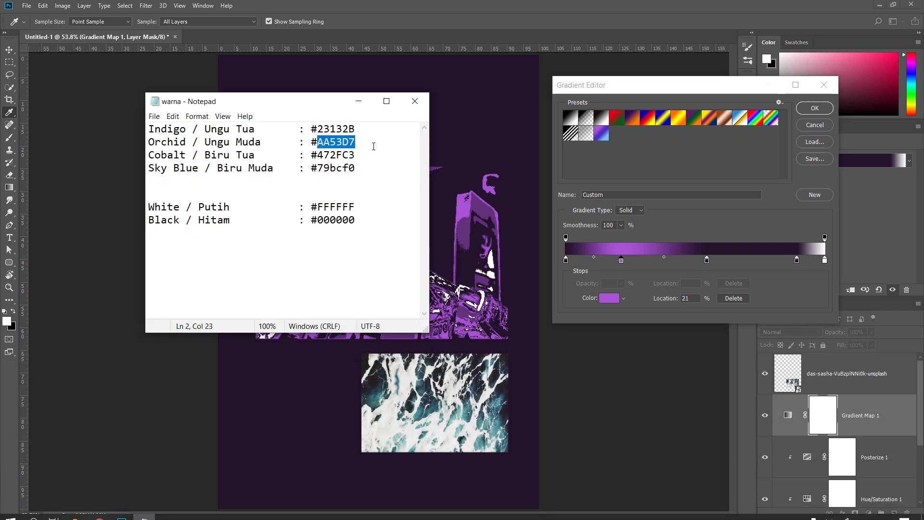
pyautogui.moveTo(356, 155); pyautogui.dragTo(318, 155)
pyautogui.hotkey('ctrl', 'c')
pyautogui.click(707, 260)
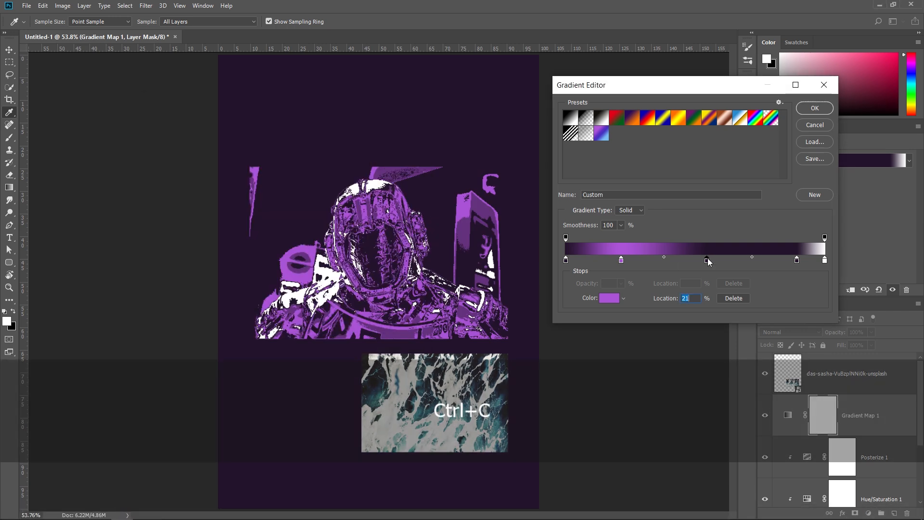
pyautogui.click(608, 298)
pyautogui.hotkey('ctrl', 'v')
pyautogui.click(392, 200)
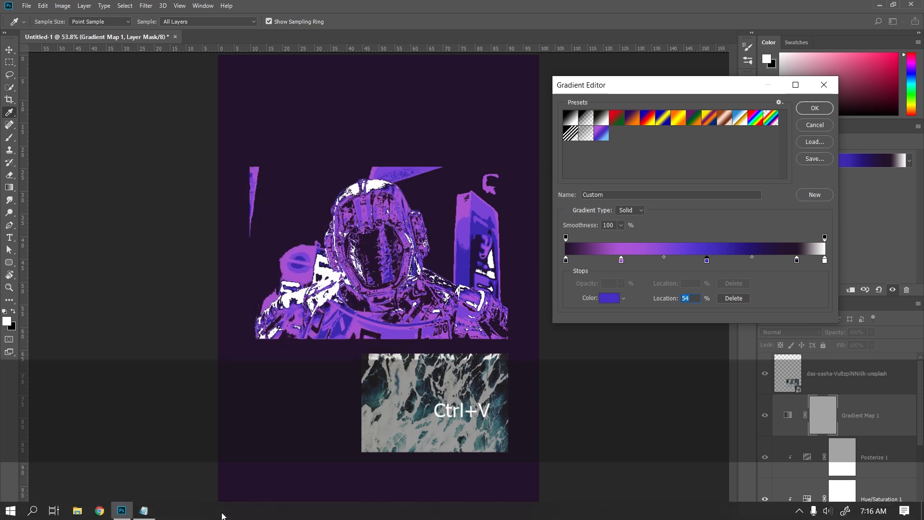
# Move the 89% color stop to 86% and color it with the sky blue code 79bcf0 from the Notepad color list
pyautogui.click(143, 510)
pyautogui.moveTo(355, 168); pyautogui.dragTo(318, 168)
pyautogui.hotkey('ctrl', 'c')
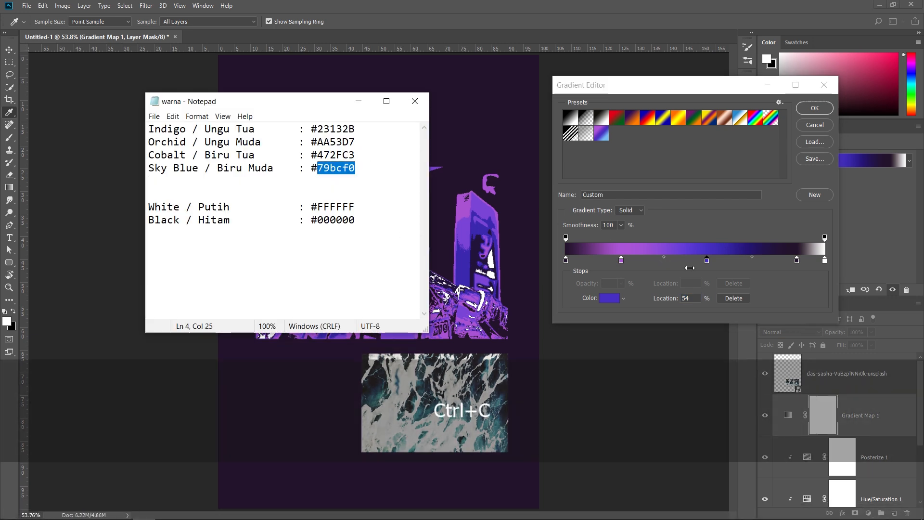
pyautogui.click(690, 267)
pyautogui.moveTo(797, 261); pyautogui.dragTo(791, 263)
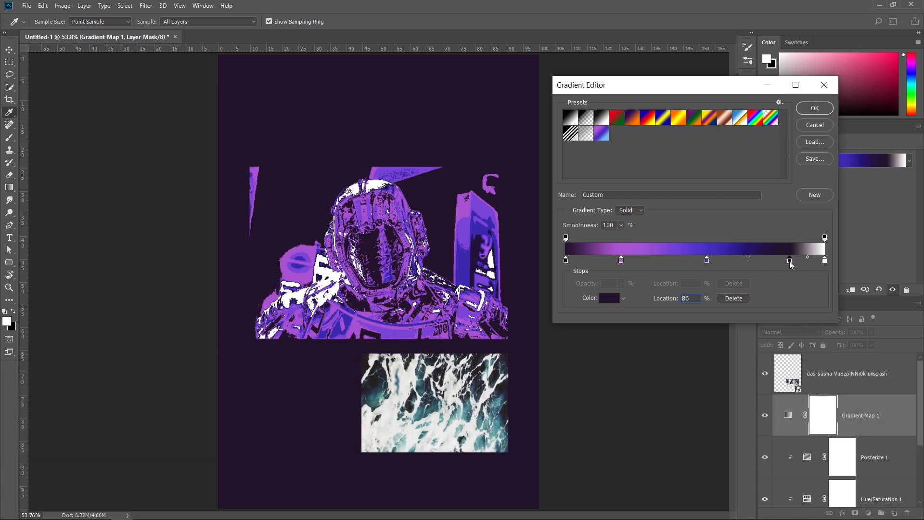
pyautogui.click(609, 298)
pyautogui.hotkey('ctrl', 'v')
pyautogui.click(392, 197)
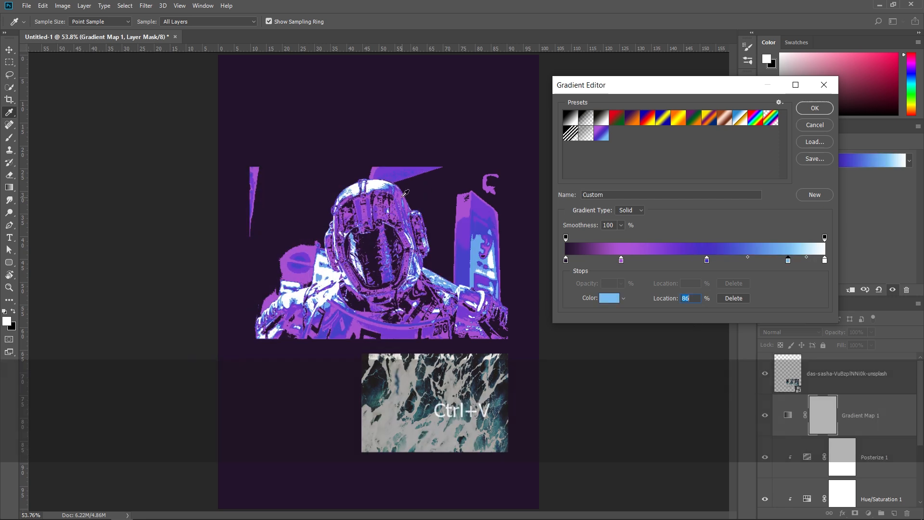
# Position the cobalt stop at 50%, the orchid stop at 25% and the sky blue stop at 80%, and clip the Gradient Map to the robot photo
pyautogui.click(706, 259)
pyautogui.write('50')
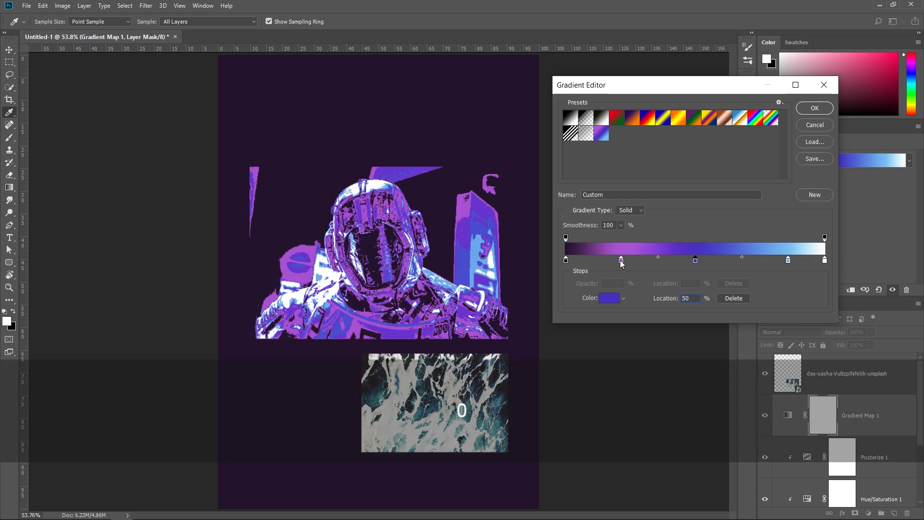
pyautogui.click(621, 260)
pyautogui.write('25')
pyautogui.click(788, 260)
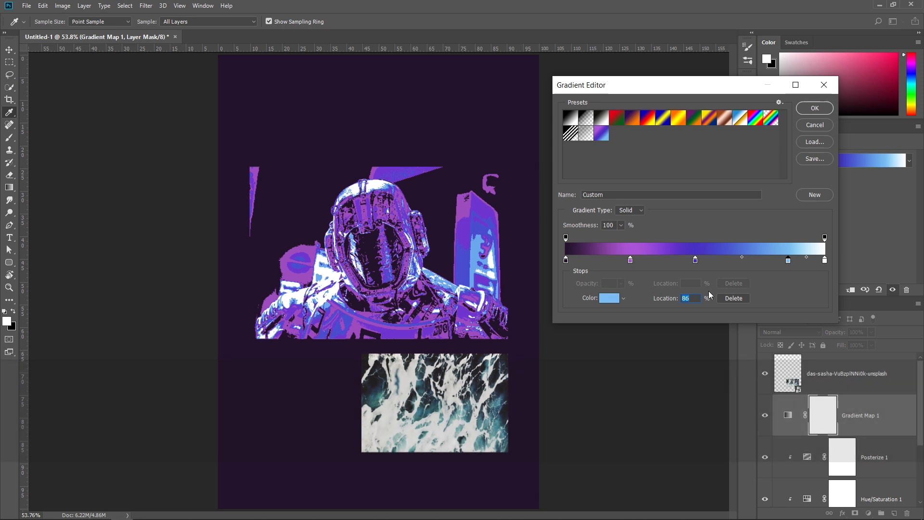
pyautogui.write('80')
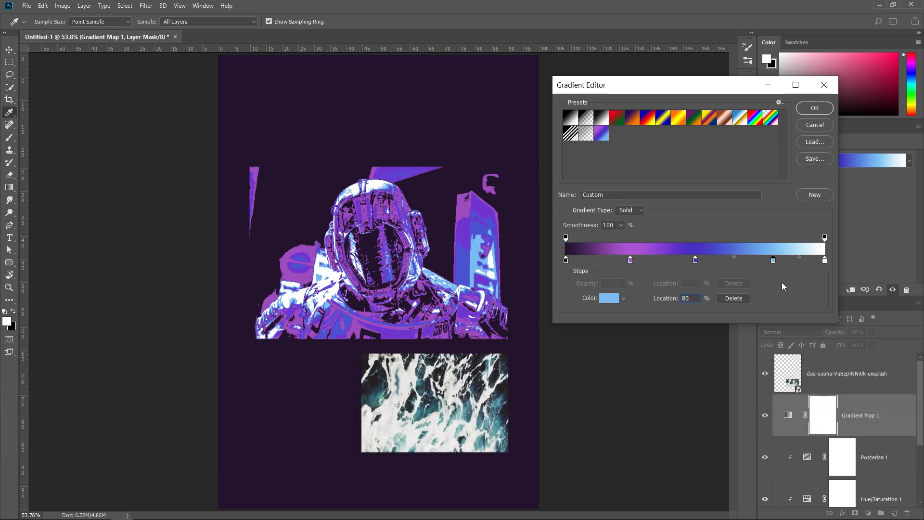
pyautogui.click(814, 109)
pyautogui.hotkey('ctrl', 'alt', 'g')
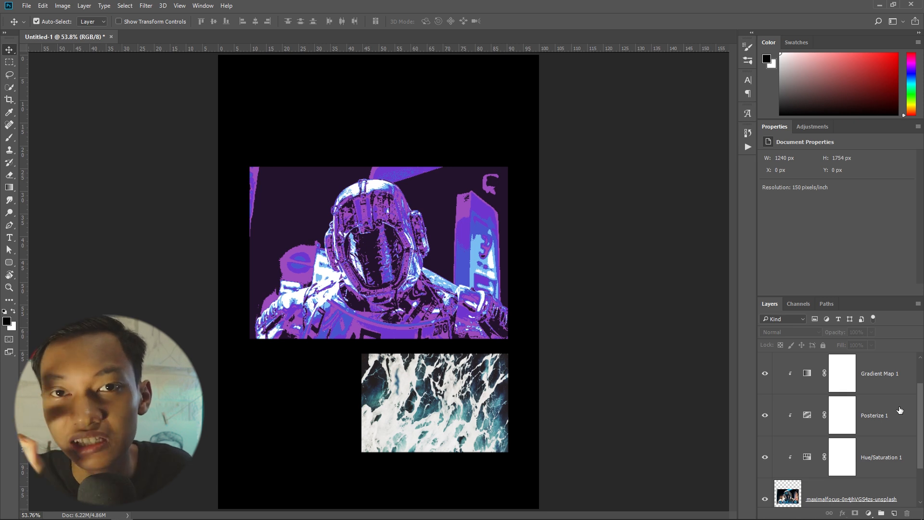
# Apply the Halftone Pattern filter to the robot photo with size 2, contrast 9 and the Dot pattern type
pyautogui.click(783, 477)
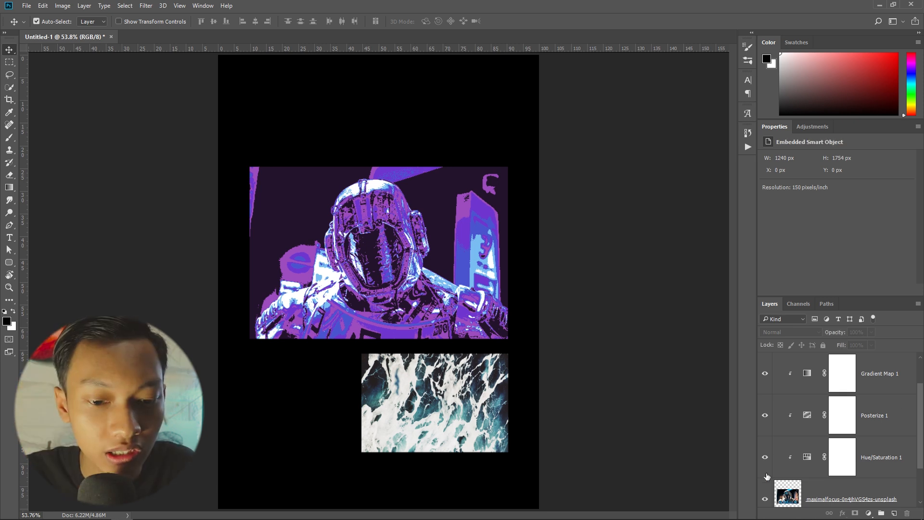
pyautogui.click(152, 5)
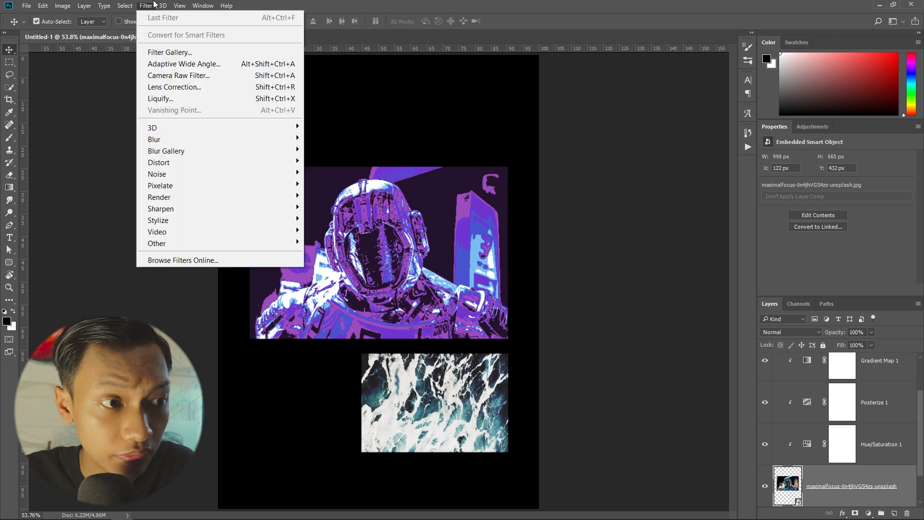
pyautogui.click(238, 53)
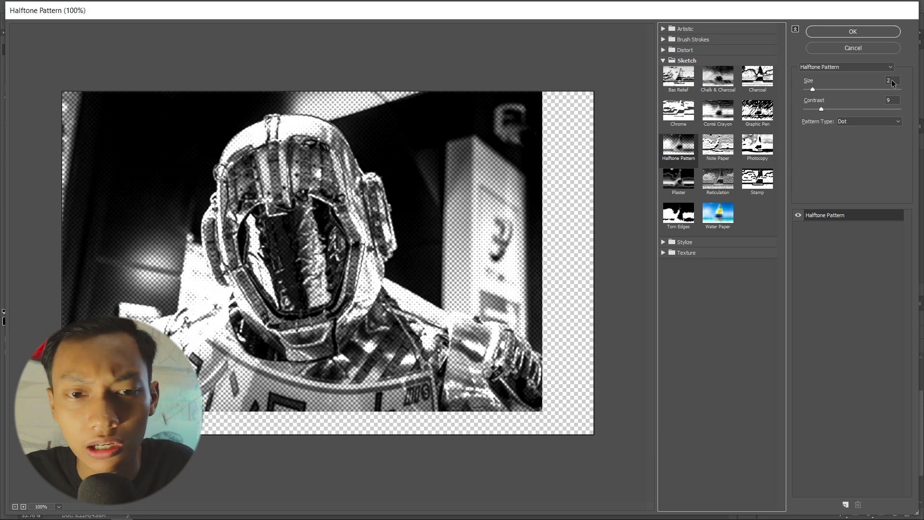
pyautogui.click(883, 32)
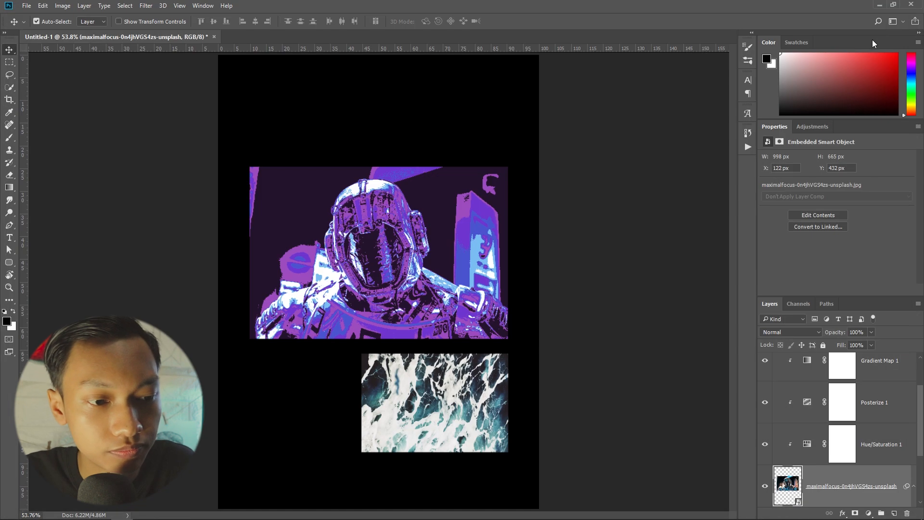
# Set the levels of the robot photo's Posterize adjustment to 8
pyautogui.scroll(5, 384, 272)
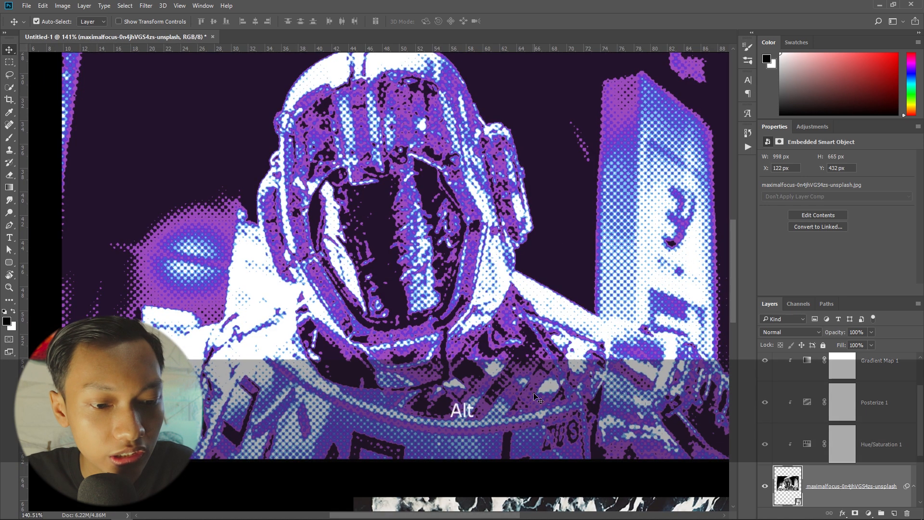
pyautogui.press('ctrl')
pyautogui.hotkey('ctrl', '0')
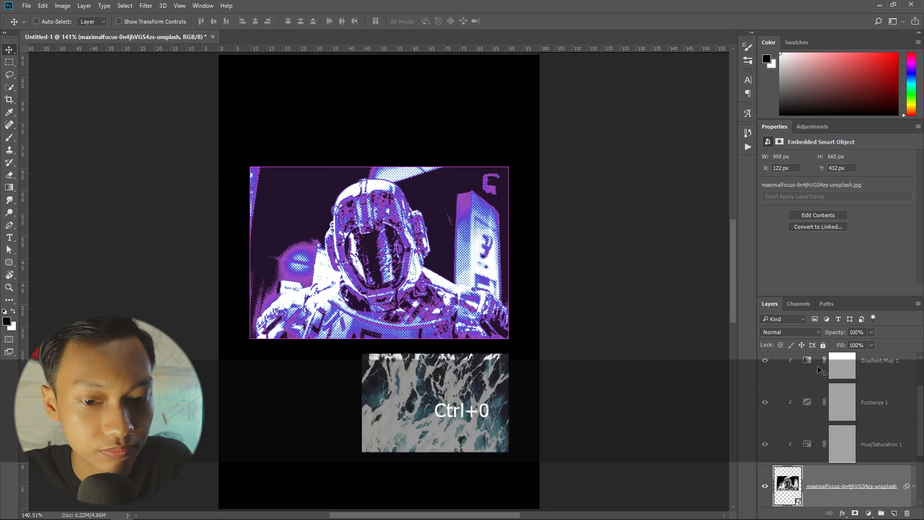
pyautogui.scroll(2, 333, 240)
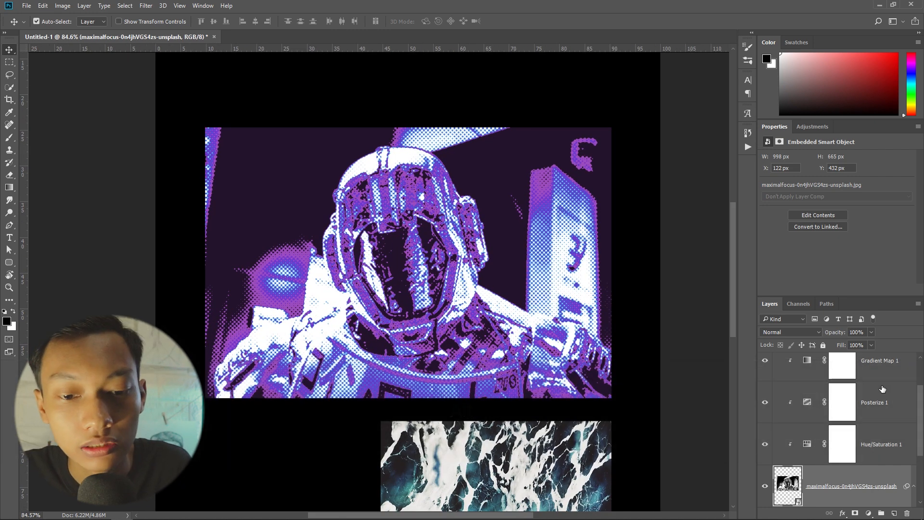
pyautogui.click(888, 399)
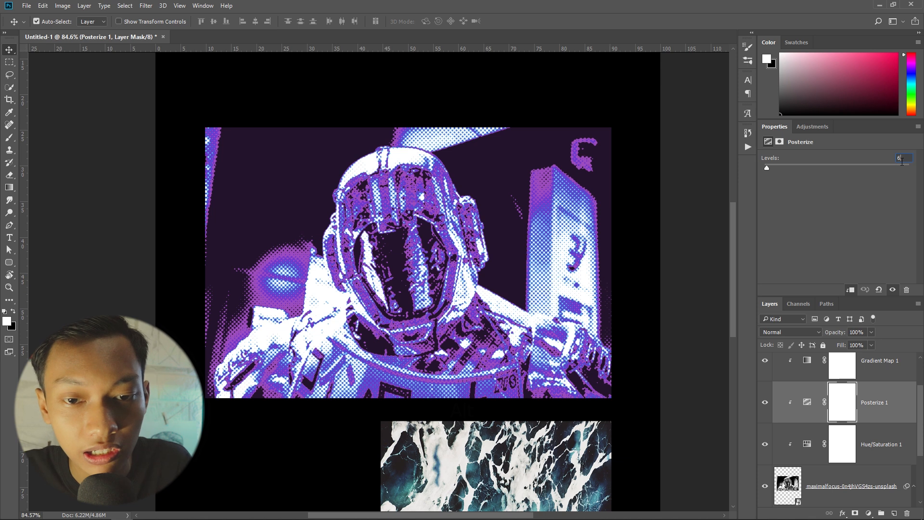
pyautogui.press('Up')
pyautogui.press('Up')
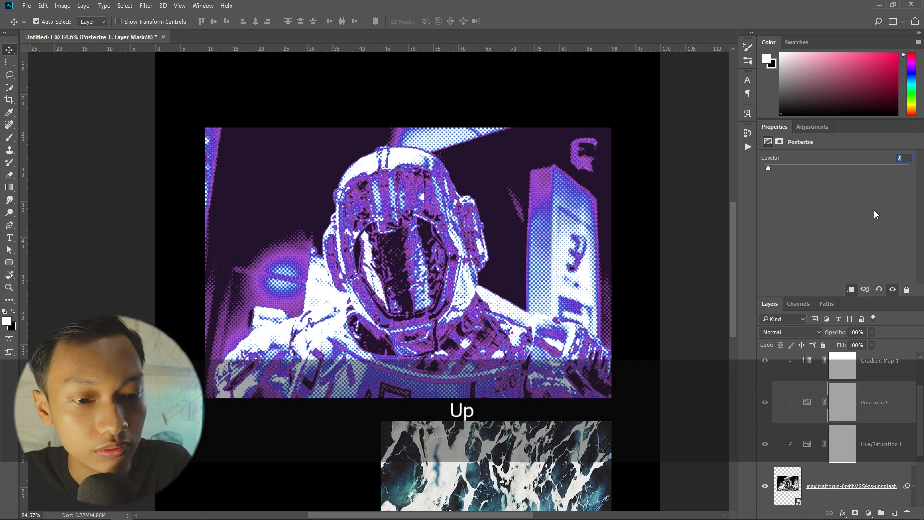
pyautogui.press('Down')
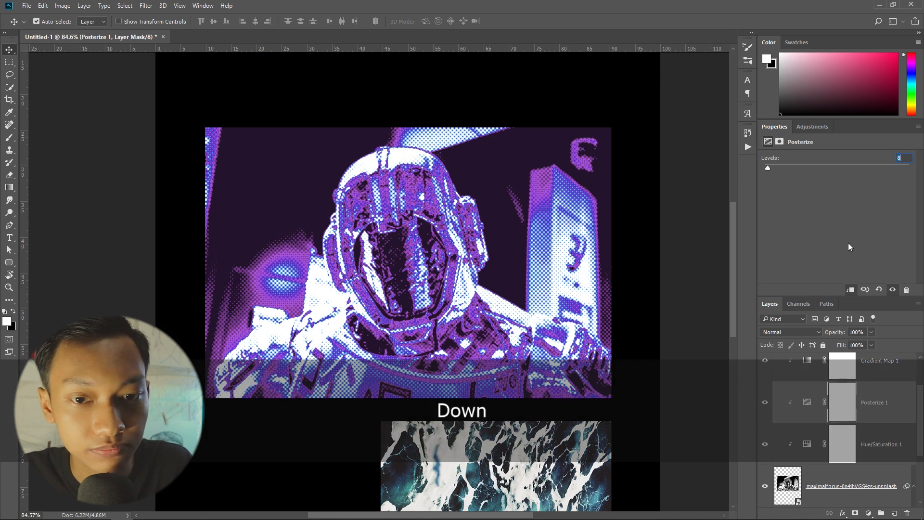
pyautogui.click(677, 274)
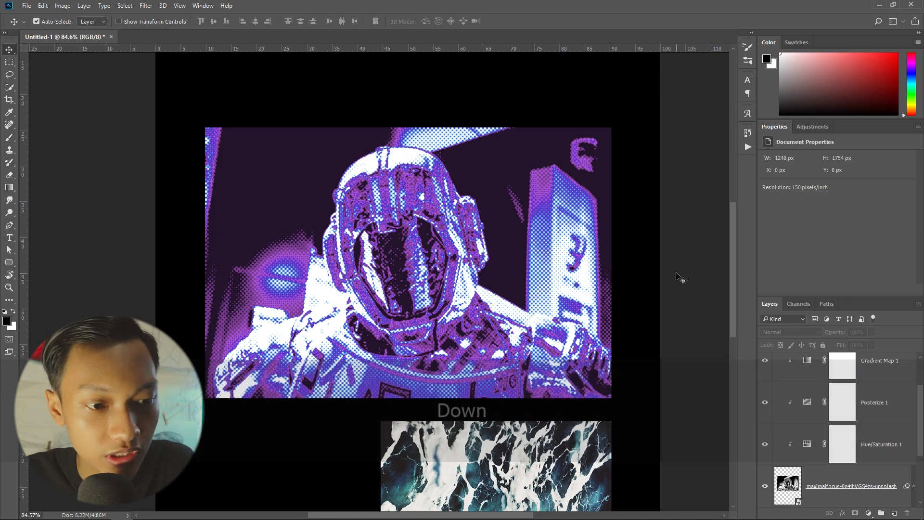
# Duplicate the Gradient Map, Posterize and Hue/Saturation layers and move the copies above the sea-foam photo layer
pyautogui.hotkey('ctrl', '0')
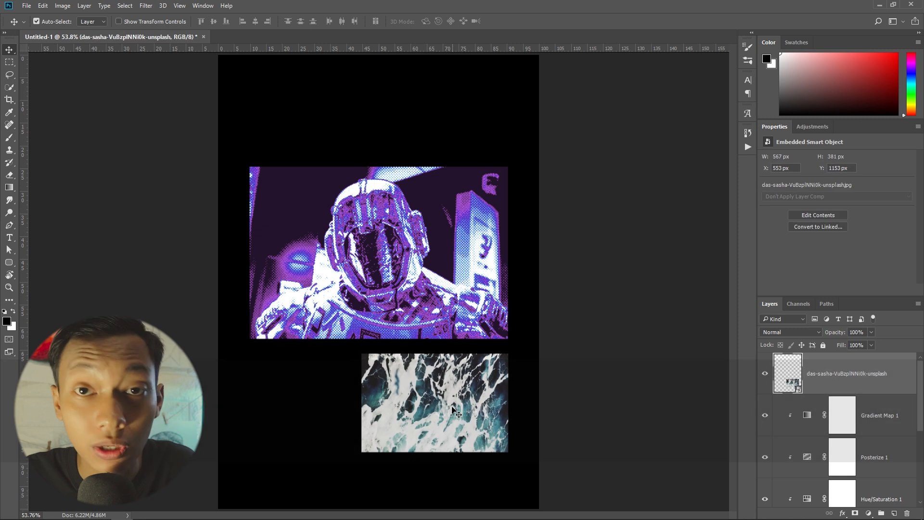
pyautogui.click(899, 415)
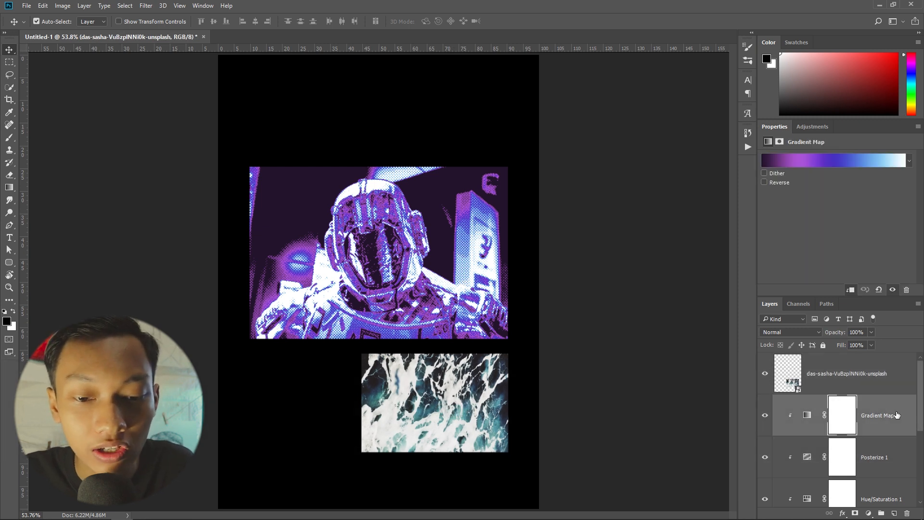
pyautogui.scroll(-1, 890, 434)
pyautogui.keyDown('shift'); pyautogui.click(888, 449); pyautogui.keyUp('shift')
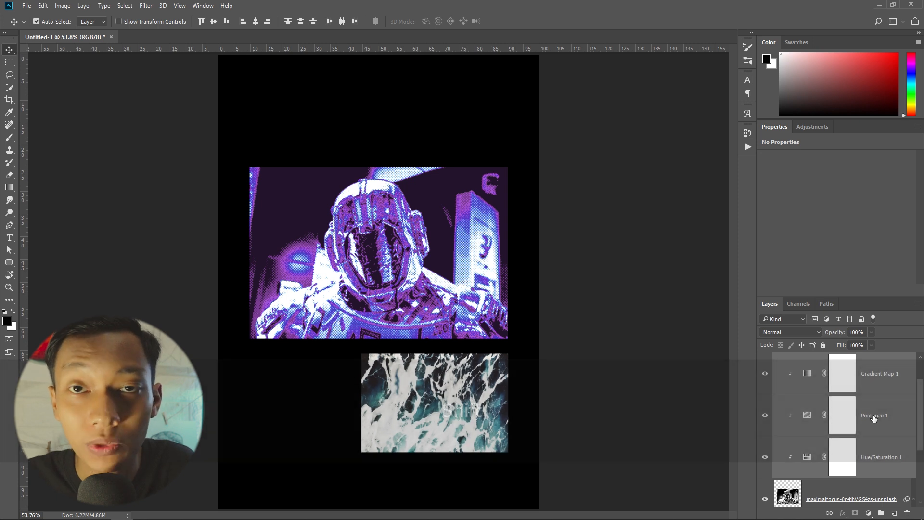
pyautogui.hotkey('ctrl', 'j')
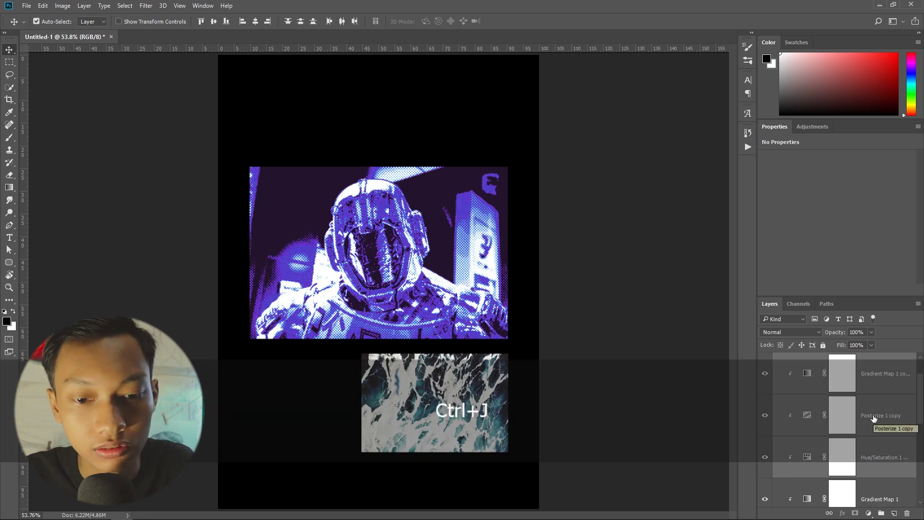
pyautogui.scroll(1, 873, 415)
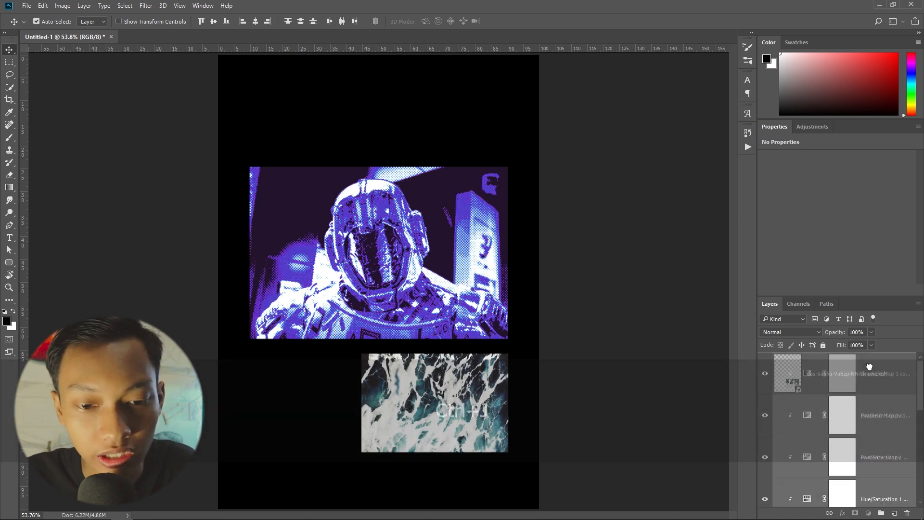
pyautogui.moveTo(869, 366); pyautogui.dragTo(867, 362)
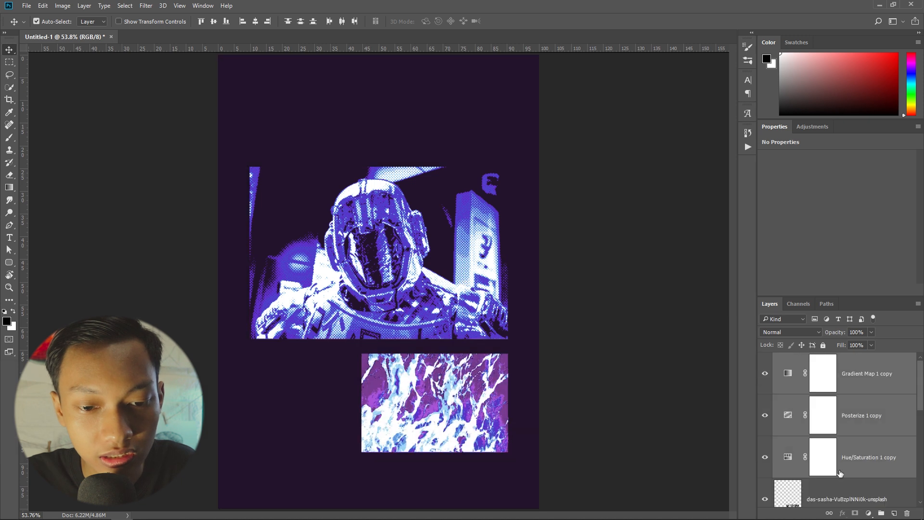
# Clip the three copied adjustment layers to the sea-foam photo
pyautogui.scroll(-2, 833, 481)
pyautogui.scroll(2, 885, 419)
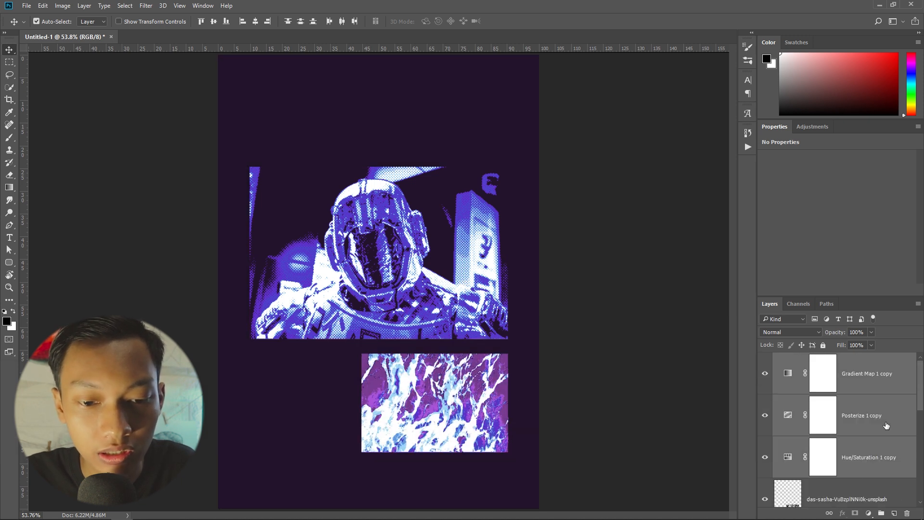
pyautogui.rightClick(881, 415)
pyautogui.click(703, 303)
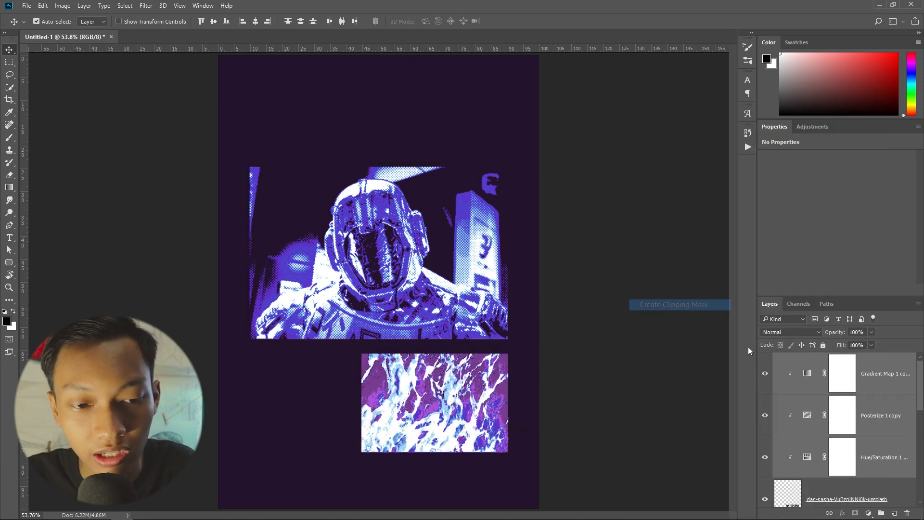
# Apply the Halftone Pattern filter to the sea-foam photo with size 2, contrast 9 and the Dot pattern type
pyautogui.scroll(-3, 886, 421)
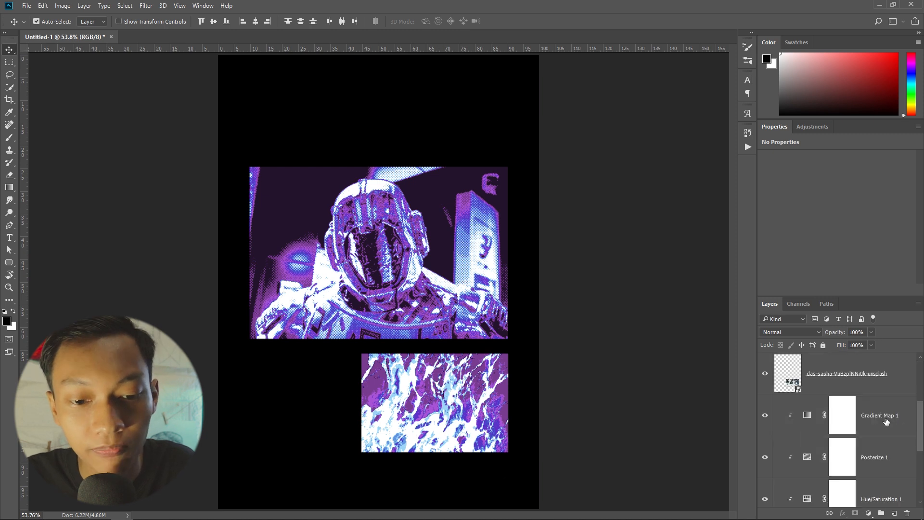
pyautogui.hotkey('ctrl', 'j')
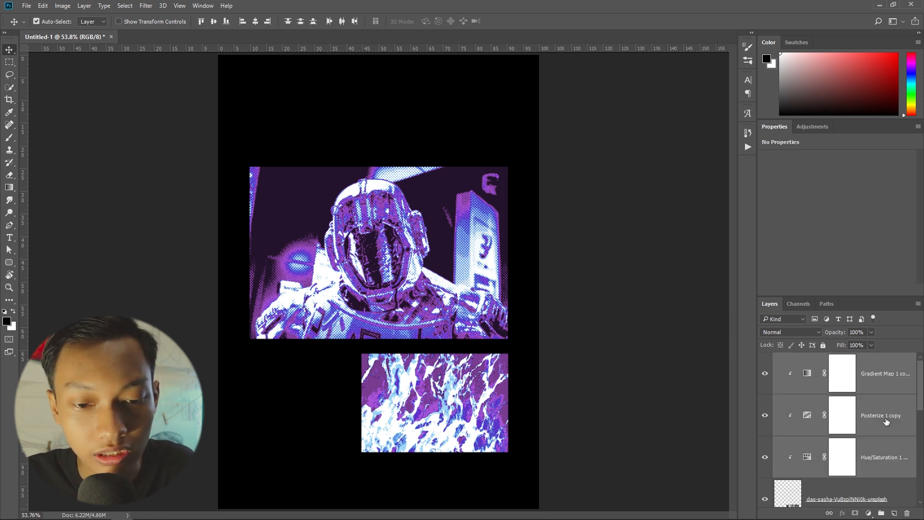
pyautogui.scroll(-2, 880, 421)
pyautogui.click(872, 415)
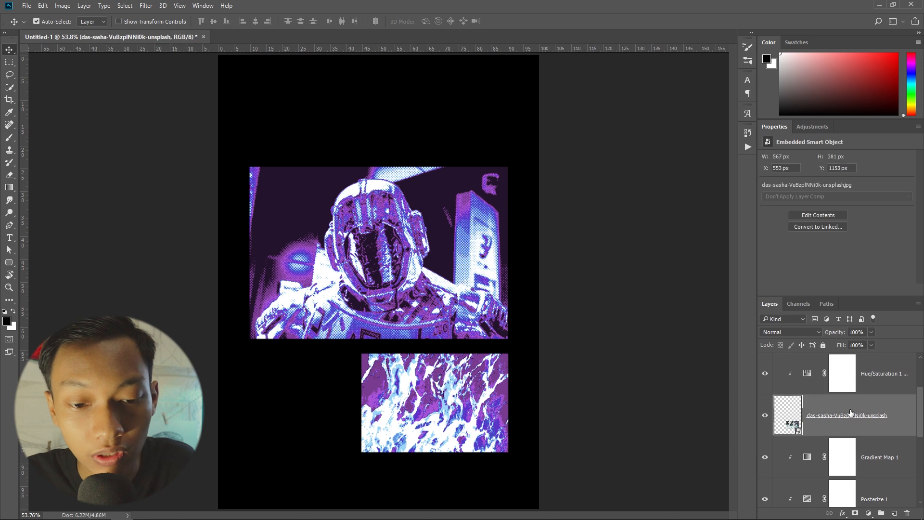
pyautogui.click(145, 5)
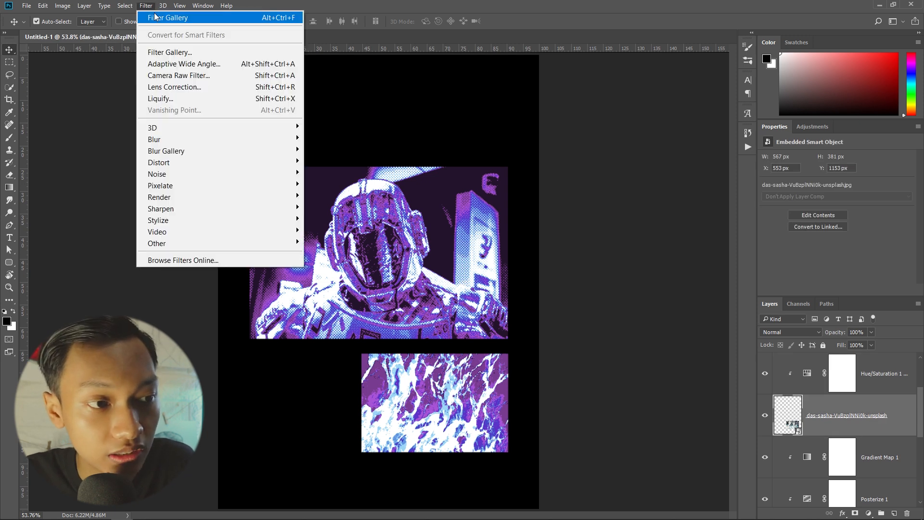
pyautogui.click(189, 19)
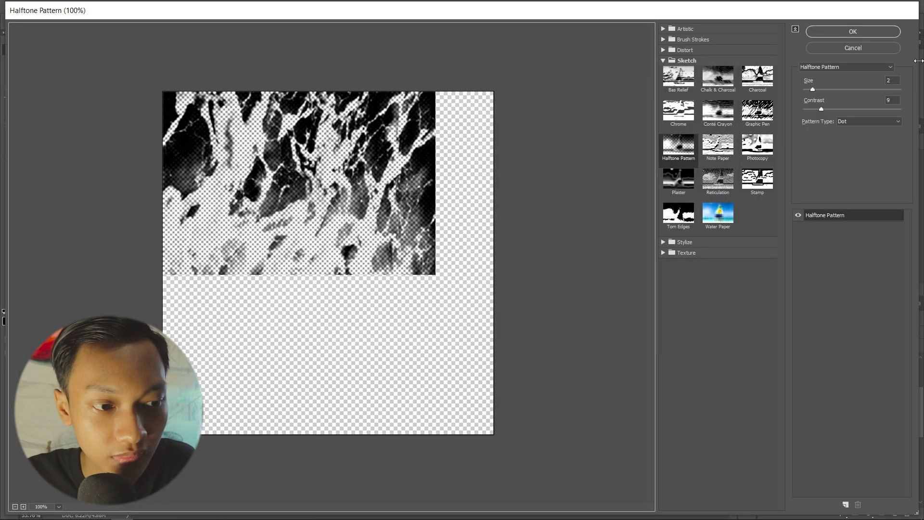
pyautogui.click(844, 33)
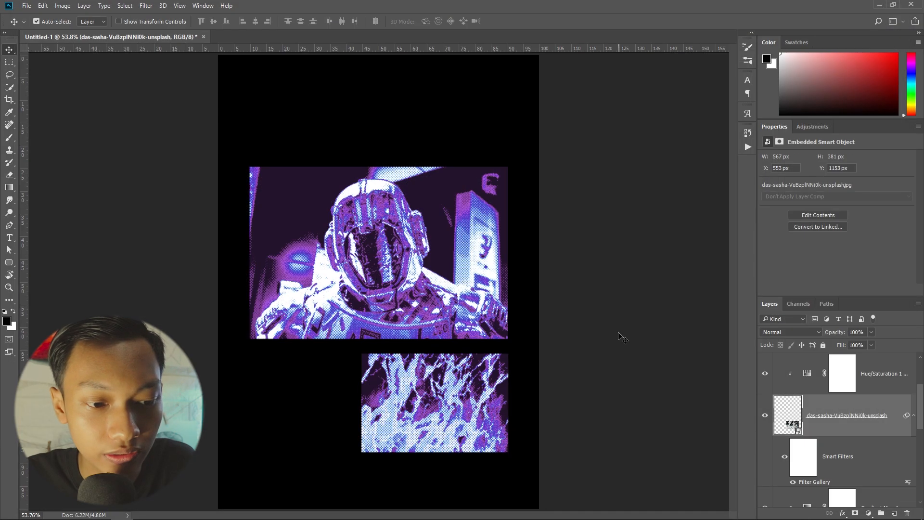
# Place two vertical guides as side margins, at about 5% and 95% of the canvas width
pyautogui.hotkey('ctrl', 'z')
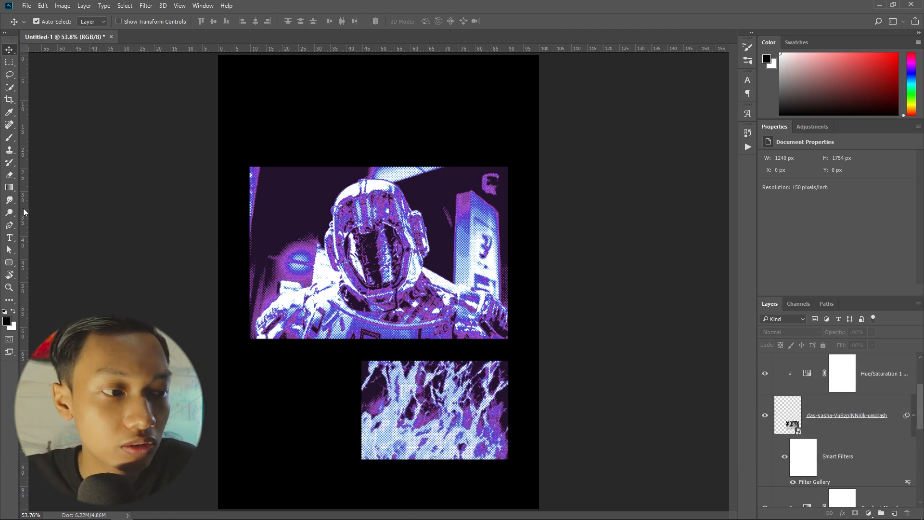
pyautogui.moveTo(23, 208); pyautogui.dragTo(236, 111)
pyautogui.press('shift')
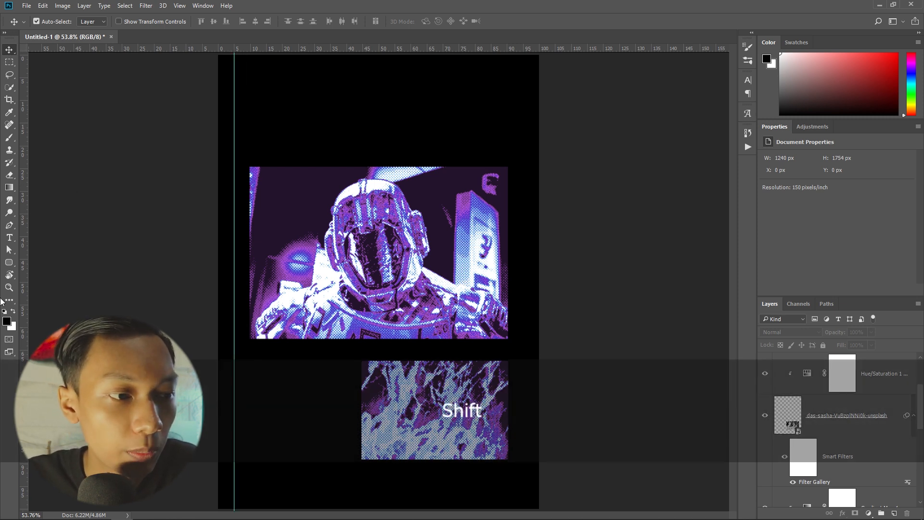
pyautogui.moveTo(24, 297); pyautogui.dragTo(524, 177)
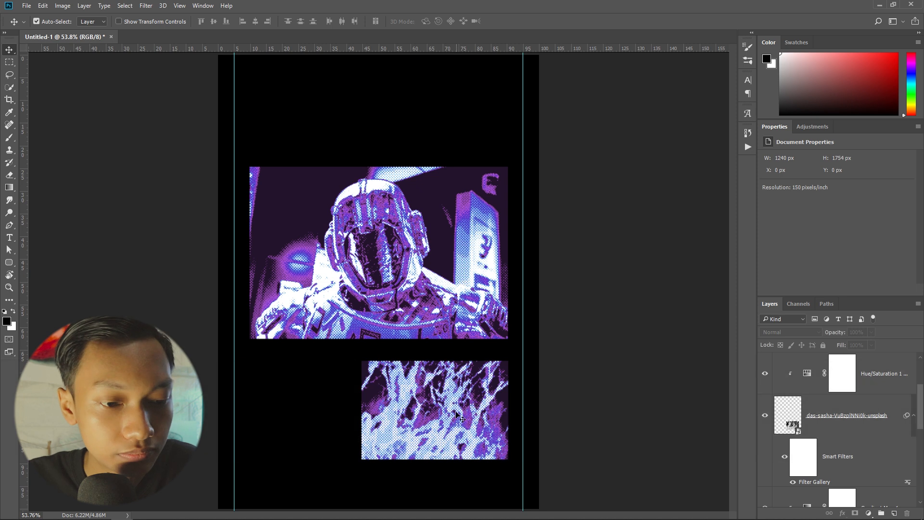
pyautogui.moveTo(458, 413); pyautogui.dragTo(458, 413)
pyautogui.click(568, 350)
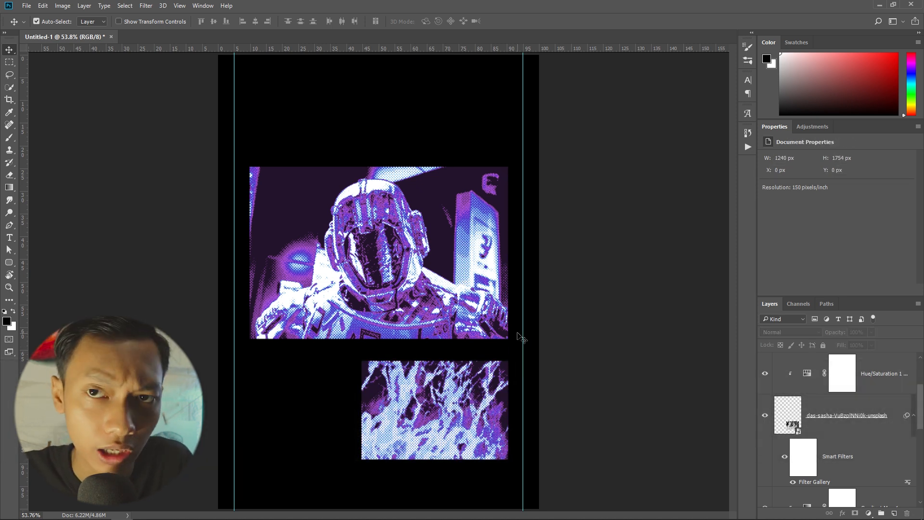
# Add the title text "NOXIOUS" above the robot photo in the Genesys font
pyautogui.press('t')
pyautogui.click(291, 140)
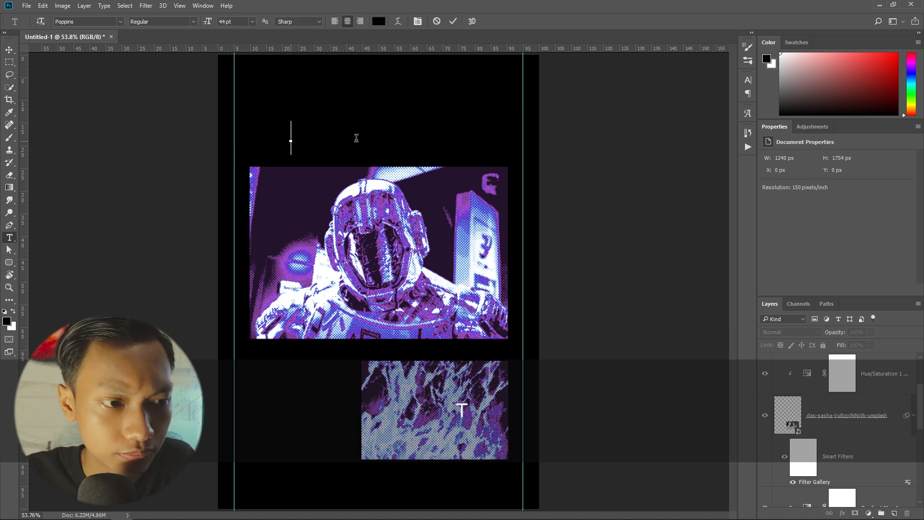
pyautogui.write('NOXIOUS')
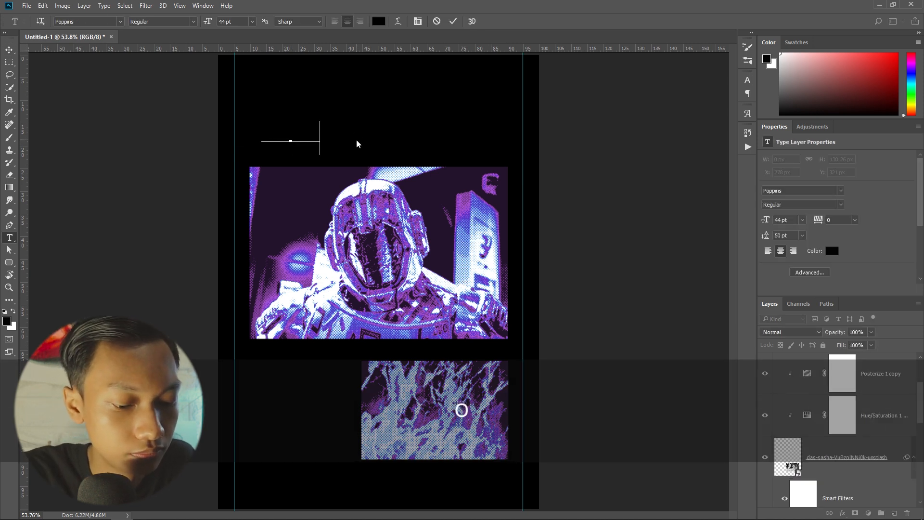
pyautogui.hotkey('ctrl', 'a')
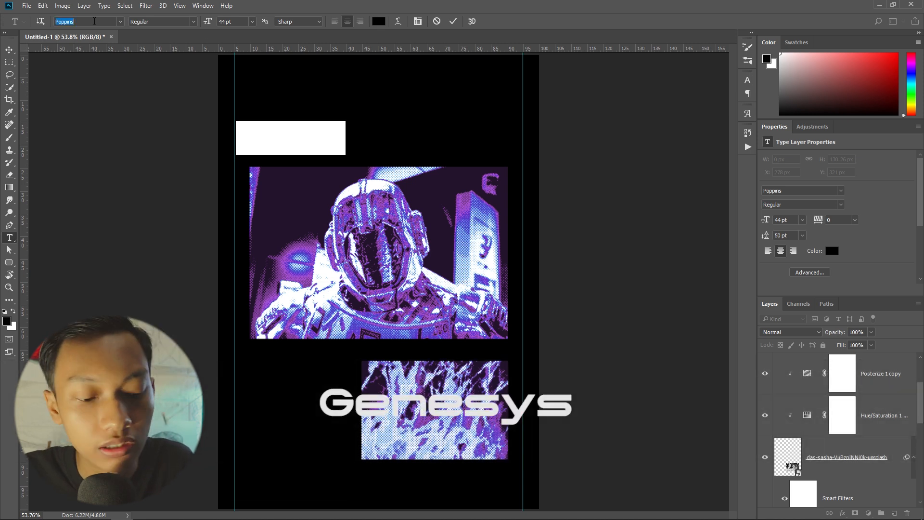
pyautogui.write('Genesys')
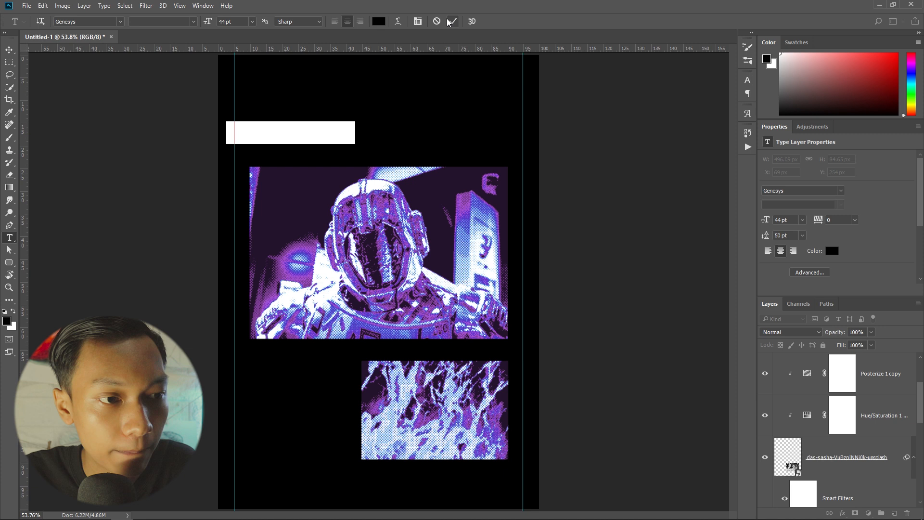
pyautogui.click(453, 21)
# Scale up the NOXIOUS title so it spans the width between the two vertical guides
pyautogui.press('ctrl')
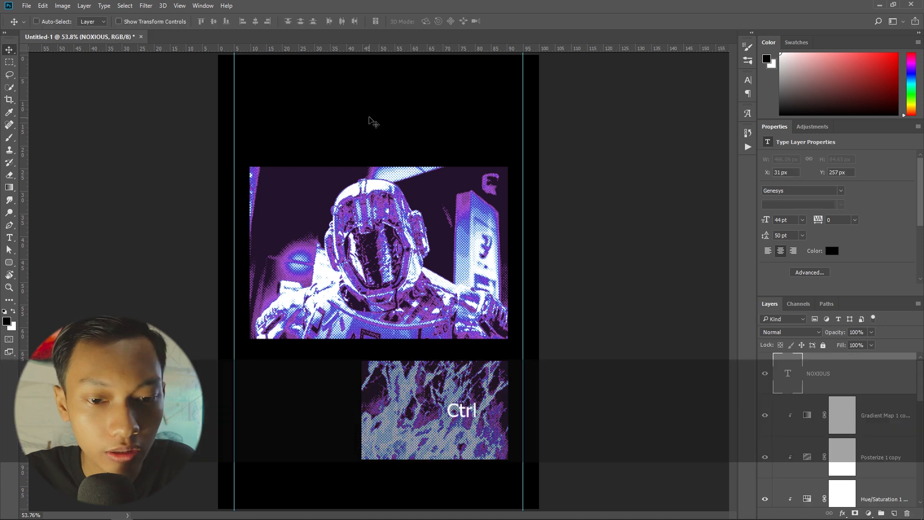
pyautogui.hotkey('ctrl', 't')
pyautogui.moveTo(361, 144); pyautogui.dragTo(523, 166)
pyautogui.moveTo(227, 145); pyautogui.dragTo(234, 145)
pyautogui.press('Return')
# Color the NOXIOUS title white (ffffff) and move it up to just above the robot photo
pyautogui.click(832, 251)
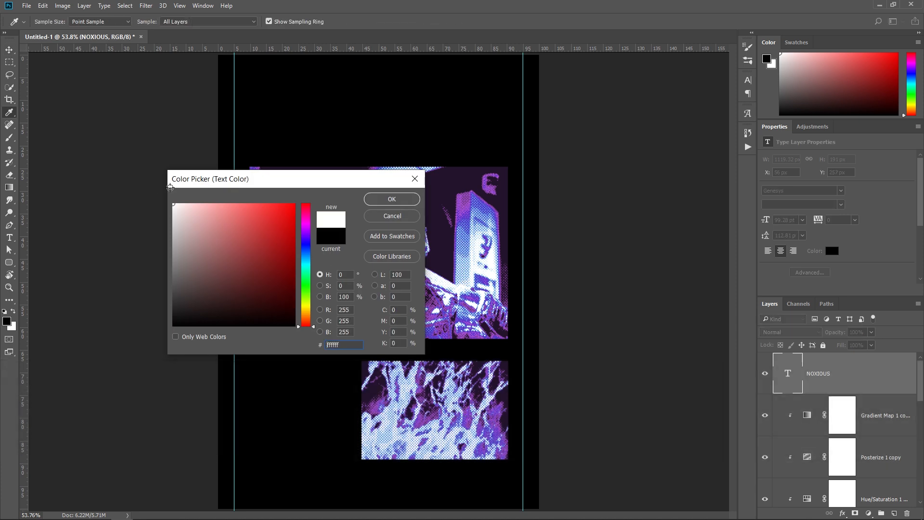
pyautogui.click(392, 198)
pyautogui.moveTo(516, 148); pyautogui.dragTo(516, 133)
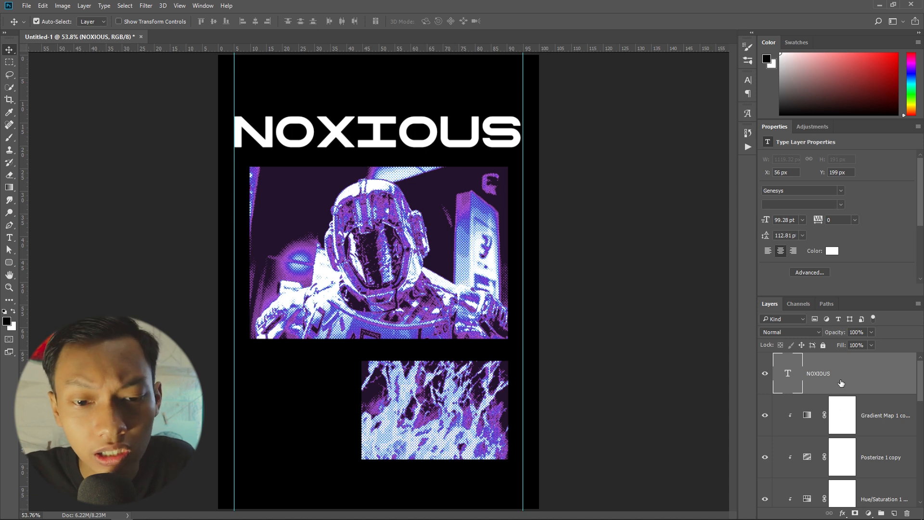
# Add a Gradient Overlay to the NOXIOUS title and rearrange its color stops to run from sky blue through cobalt to orchid purple
pyautogui.click(847, 517)
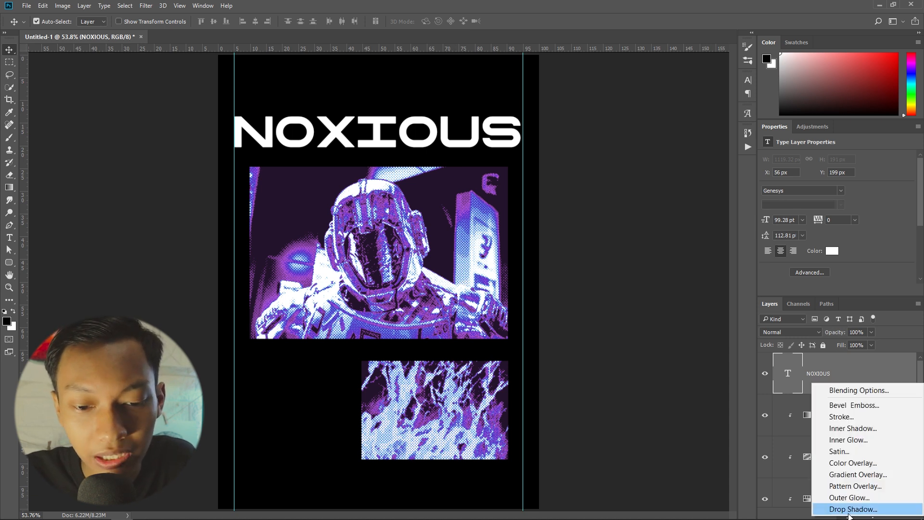
pyautogui.click(875, 475)
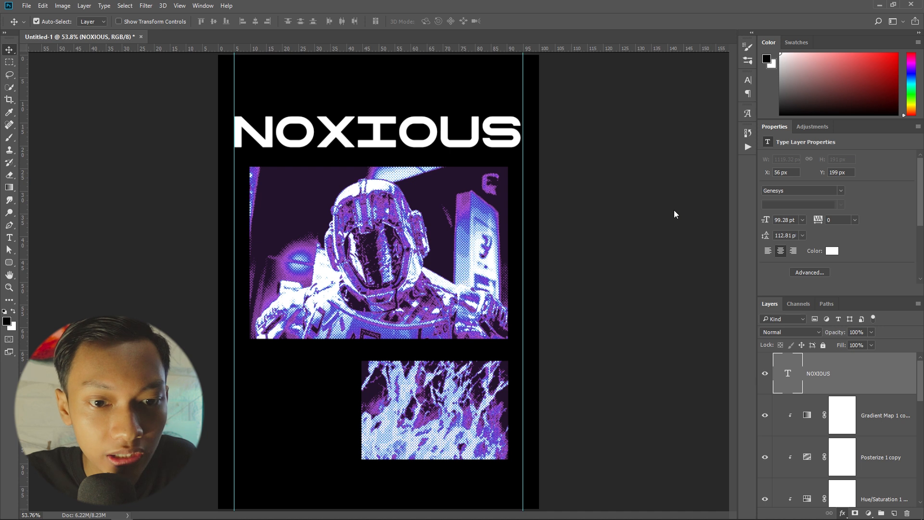
pyautogui.click(715, 193)
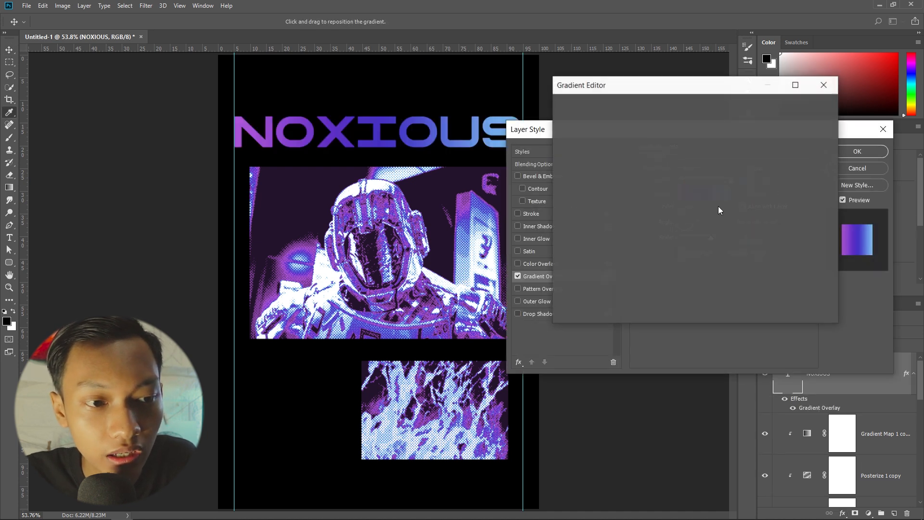
pyautogui.moveTo(718, 86)
pyautogui.mouseDown()
pyautogui.moveTo(704, 112)
pyautogui.moveTo(539, 137)
pyautogui.moveTo(438, 123)
pyautogui.mouseUp()
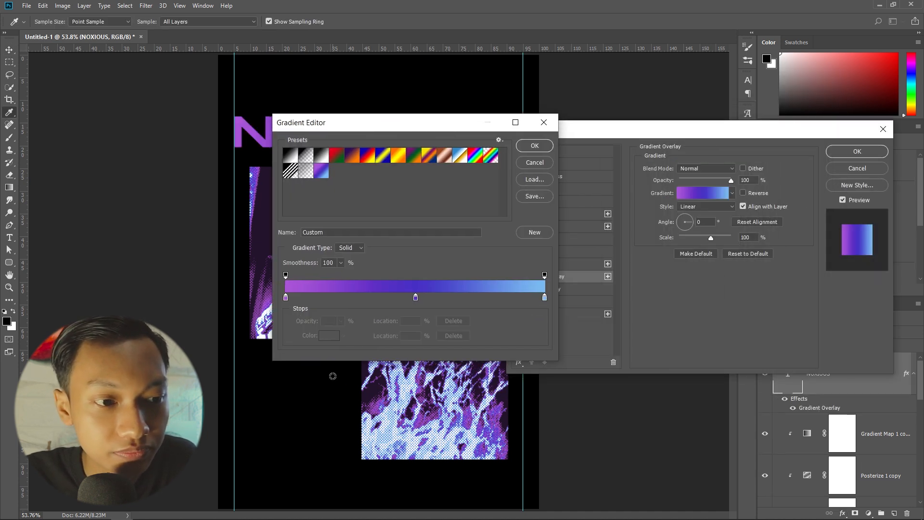
pyautogui.moveTo(545, 298)
pyautogui.mouseDown()
pyautogui.moveTo(328, 298)
pyautogui.moveTo(545, 308)
pyautogui.moveTo(545, 298)
pyautogui.mouseUp()
pyautogui.click(288, 299)
pyautogui.moveTo(325, 296); pyautogui.dragTo(275, 293)
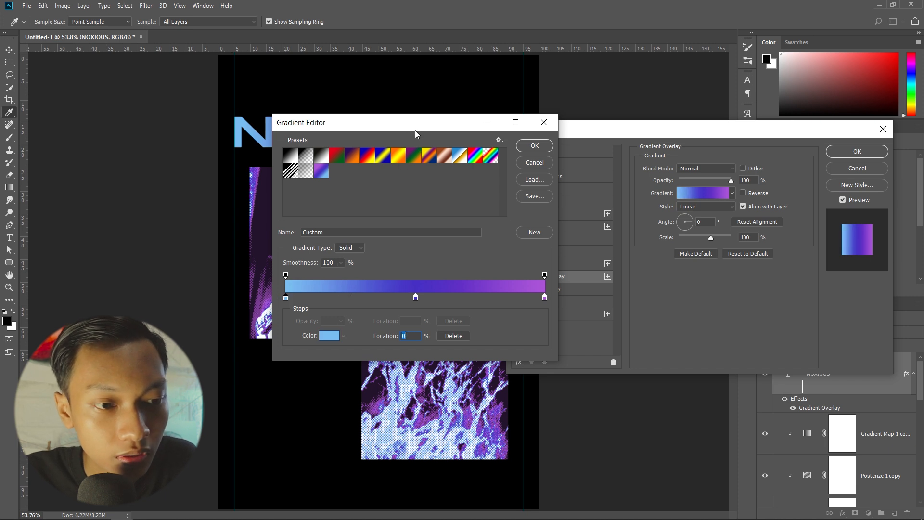
pyautogui.moveTo(450, 121); pyautogui.dragTo(689, 125)
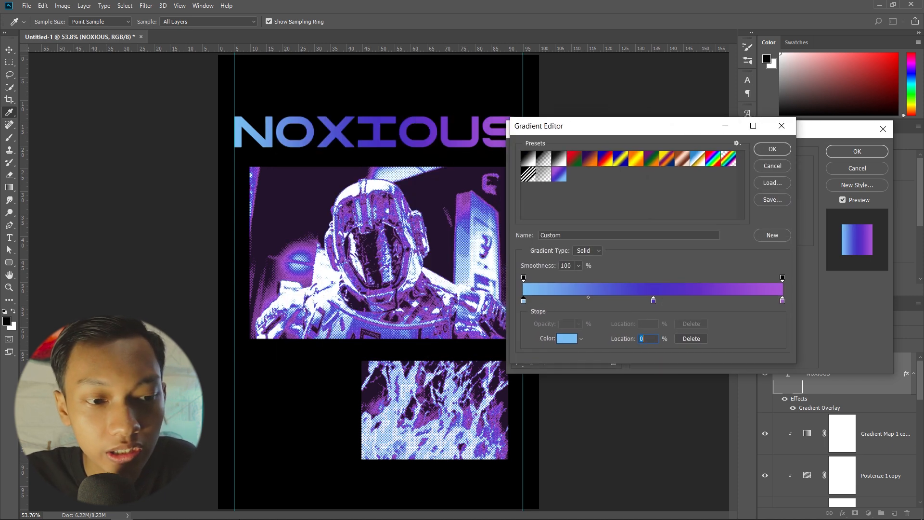
# Switch to the warna file in Notepad and check the hex codes of the palette colors used in the gradient
pyautogui.click(146, 514)
pyautogui.click(356, 149)
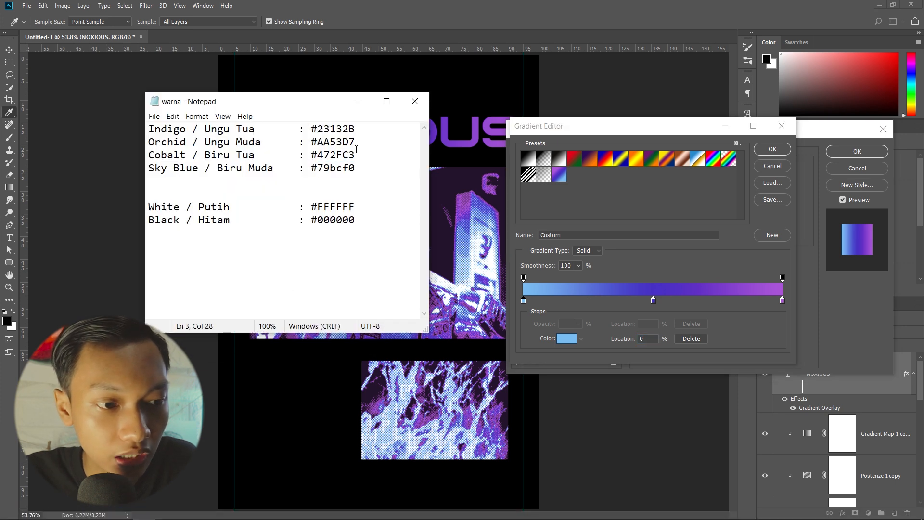
pyautogui.moveTo(285, 102); pyautogui.dragTo(176, 103)
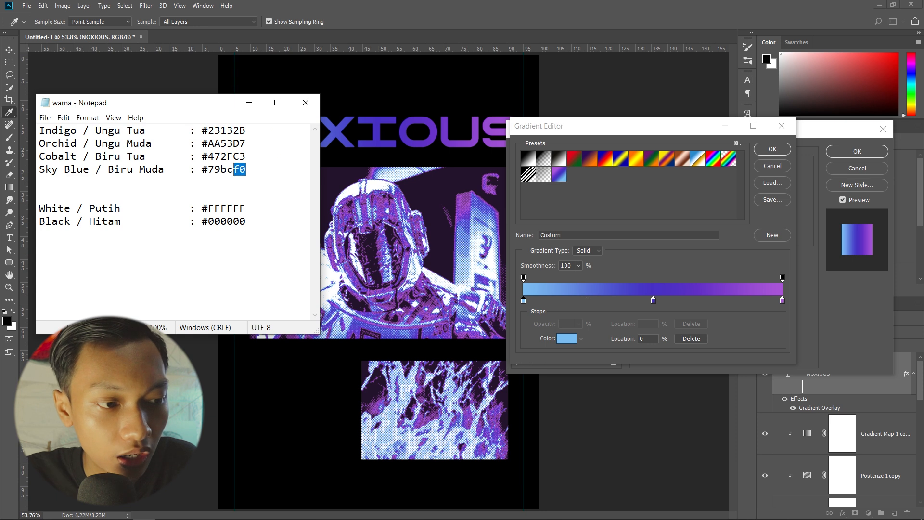
pyautogui.moveTo(234, 168); pyautogui.dragTo(34, 141)
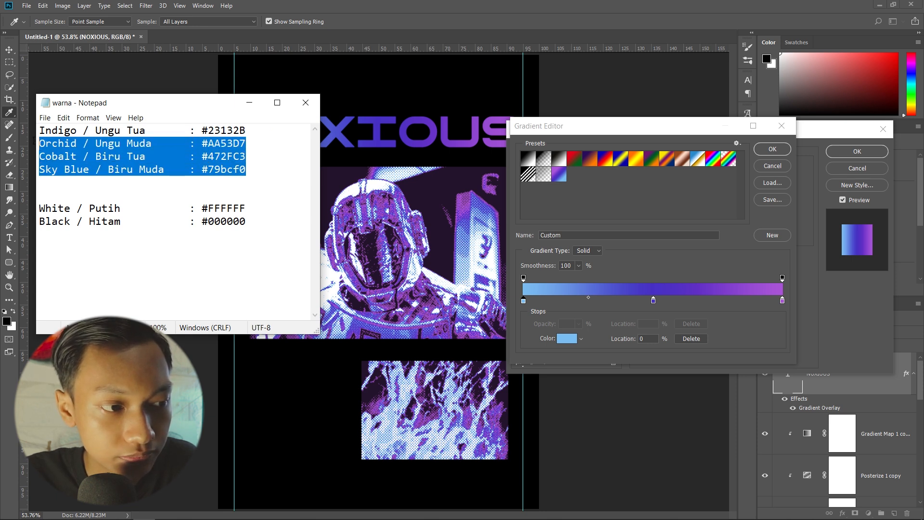
pyautogui.moveTo(110, 108); pyautogui.dragTo(281, 110)
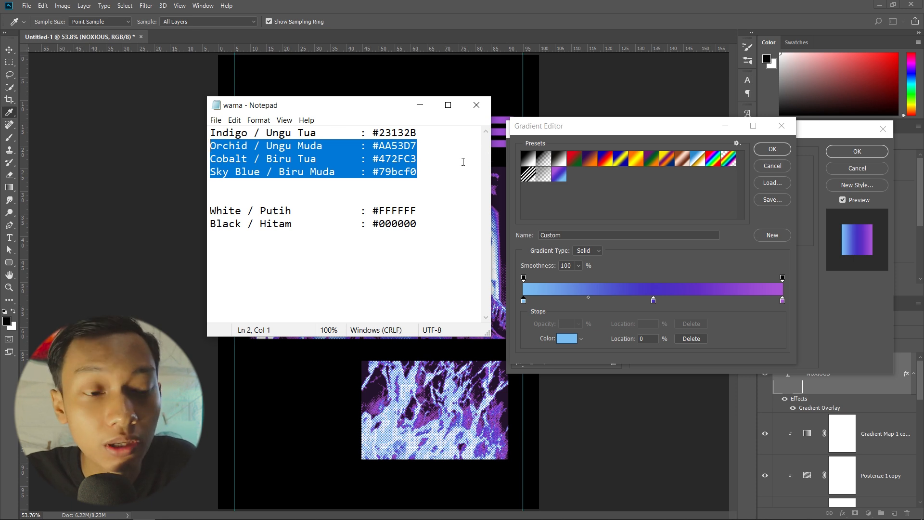
pyautogui.moveTo(417, 171); pyautogui.dragTo(362, 133)
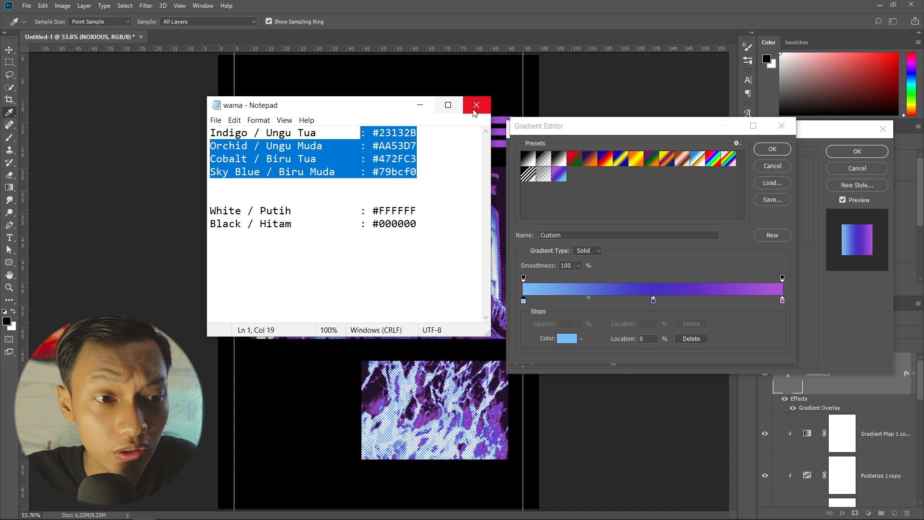
pyautogui.click(430, 110)
# Accept the title's gradient overlay settings and move the NOXIOUS title up to Y 160 px
pyautogui.moveTo(663, 132); pyautogui.dragTo(507, 143)
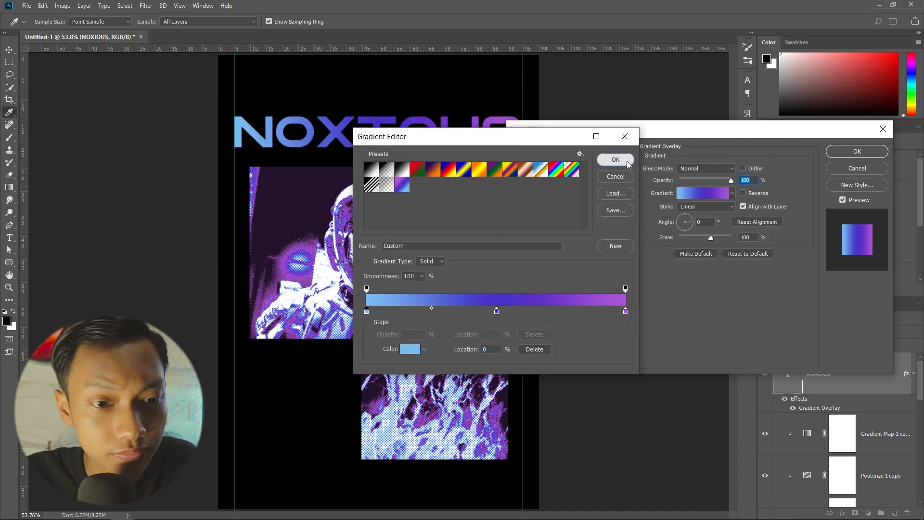
pyautogui.click(616, 160)
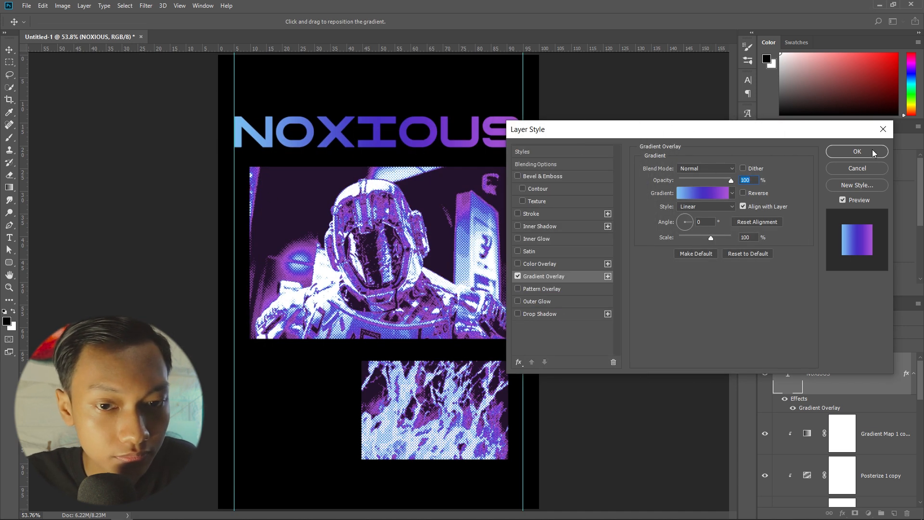
pyautogui.click(857, 151)
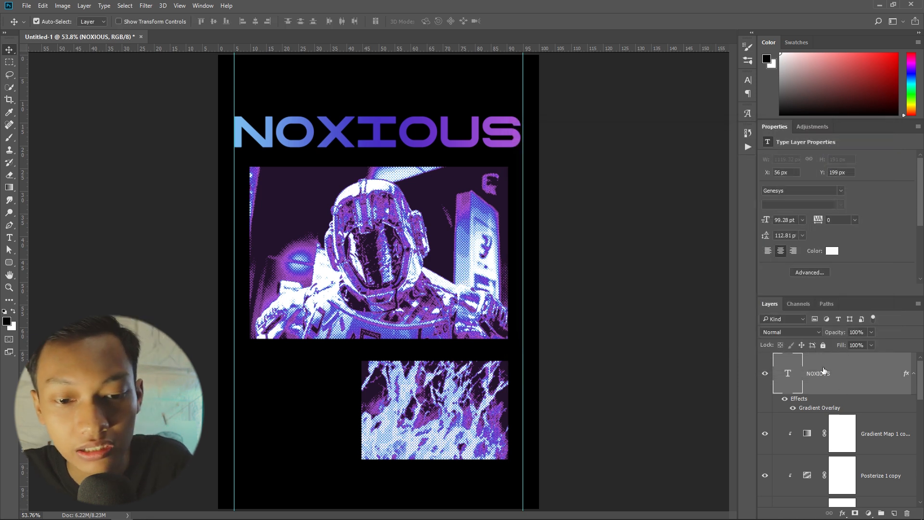
pyautogui.moveTo(506, 140); pyautogui.dragTo(507, 123)
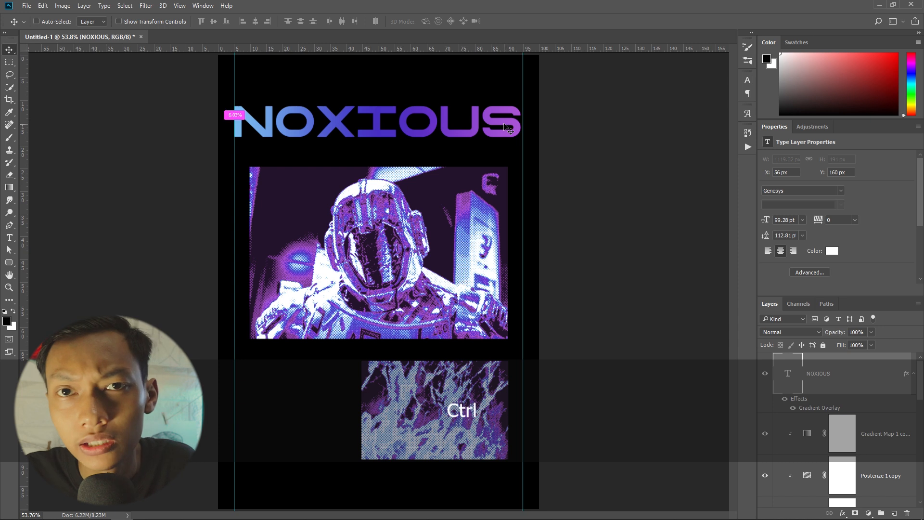
# Duplicate the NOXIOUS title twice and stack the copies closely below the original, overlapping the top of the robot photo
pyautogui.hotkey('ctrl', 'j')
pyautogui.moveTo(509, 127); pyautogui.dragTo(507, 194)
pyautogui.hotkey('ctrl', 'j')
pyautogui.click(505, 173)
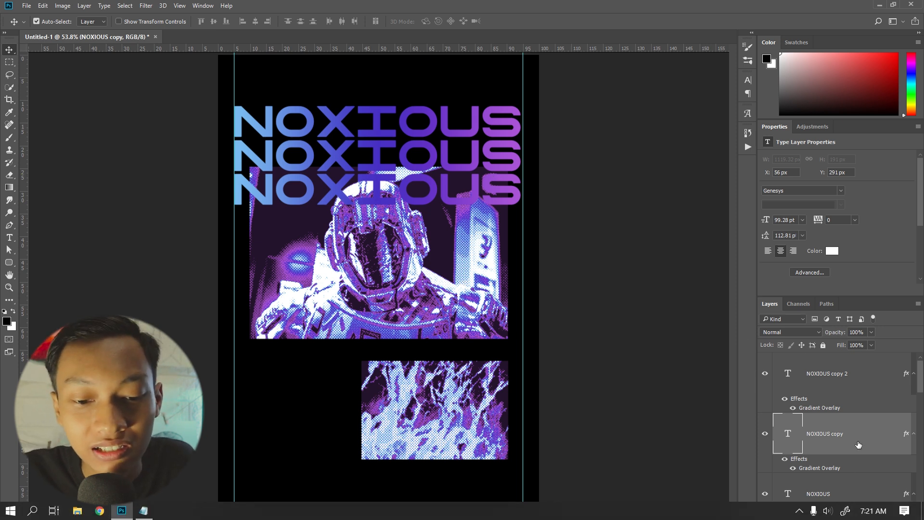
# Add a 4 px inside stroke with a gradient fill to the middle NOXIOUS title and turn off its Gradient Overlay
pyautogui.click(841, 511)
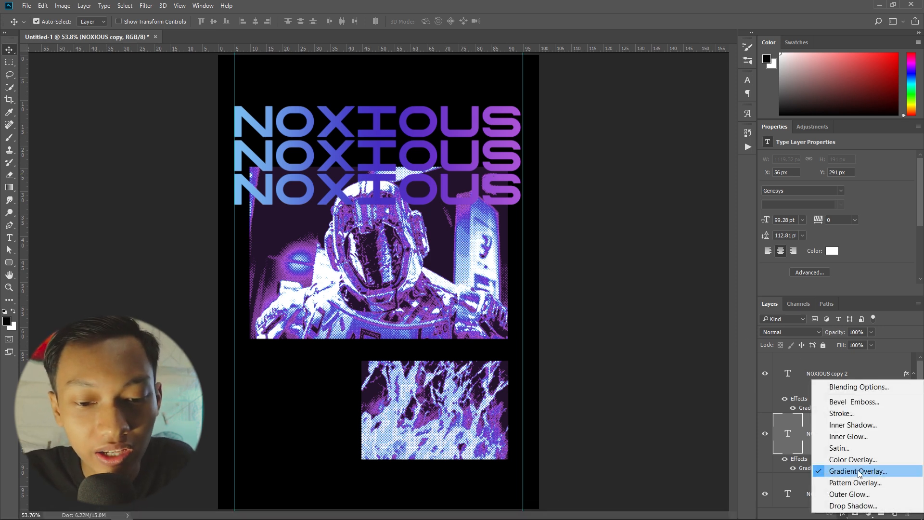
pyautogui.click(818, 412)
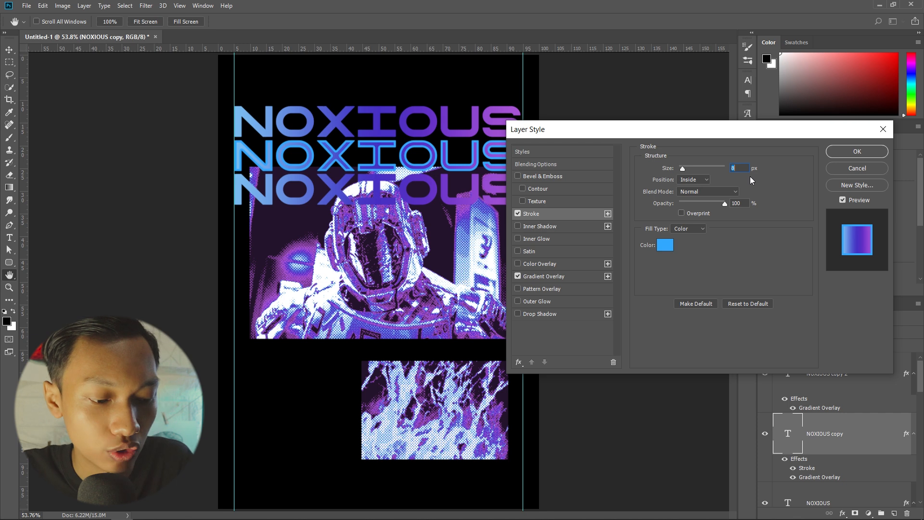
pyautogui.write('4')
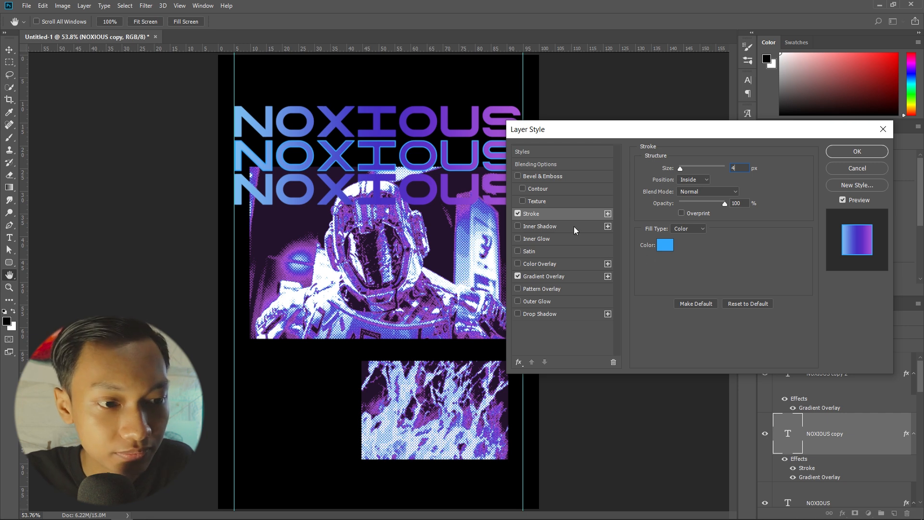
pyautogui.click(677, 230)
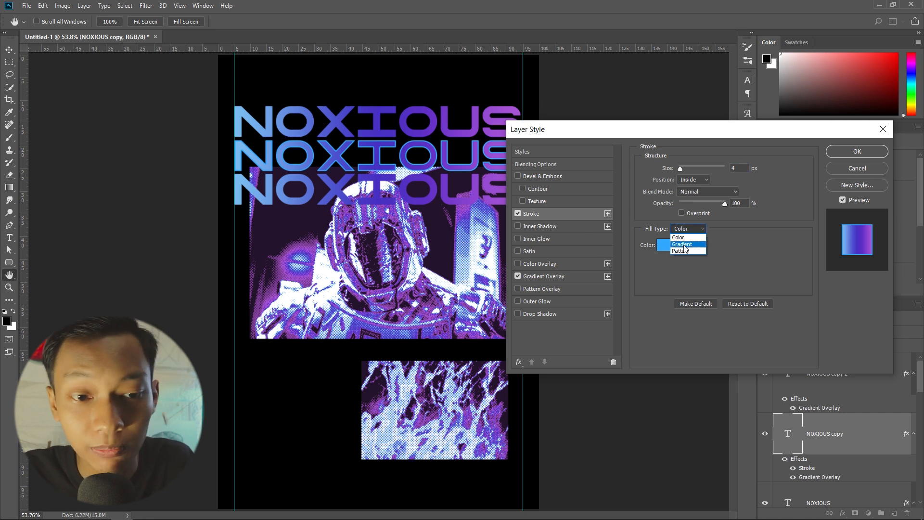
pyautogui.click(678, 245)
pyautogui.click(518, 276)
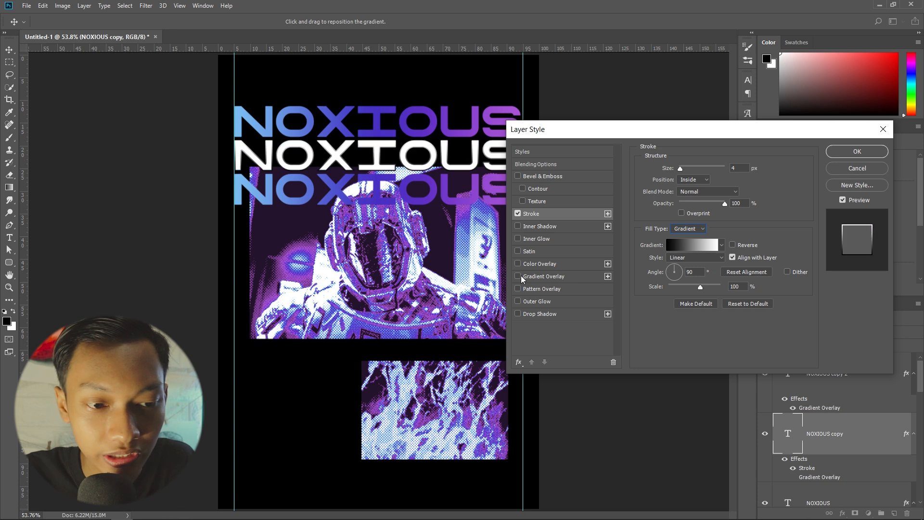
# Apply the saved purple-to-blue gradient preset to the stroke at a 0° angle and set the middle title's fill to 0%
pyautogui.click(722, 245)
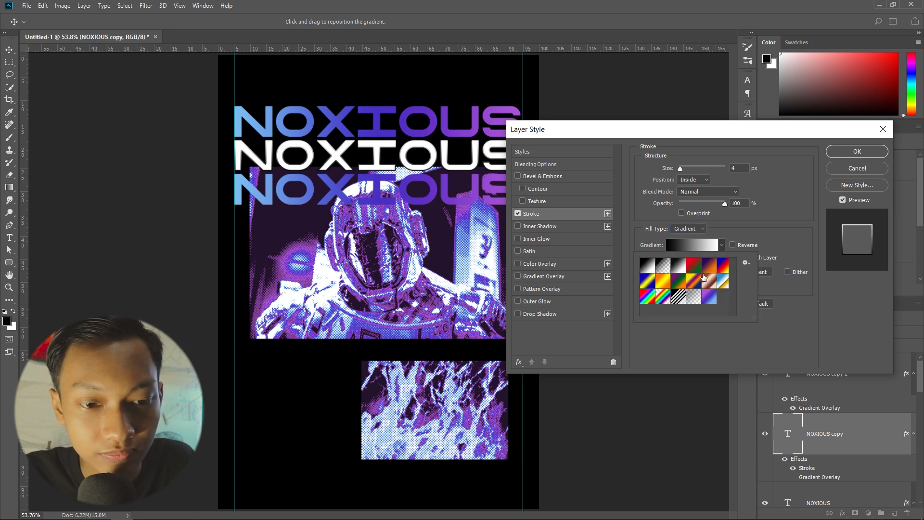
pyautogui.click(714, 299)
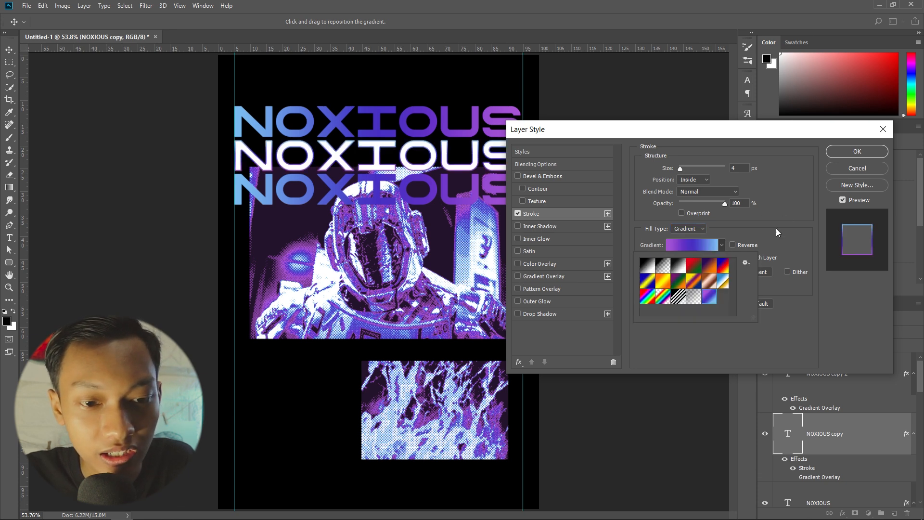
pyautogui.click(789, 228)
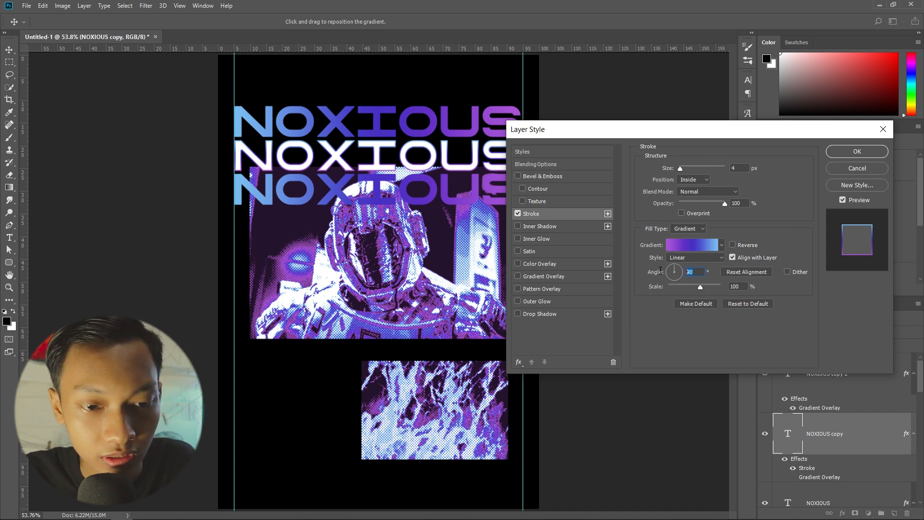
pyautogui.write('0')
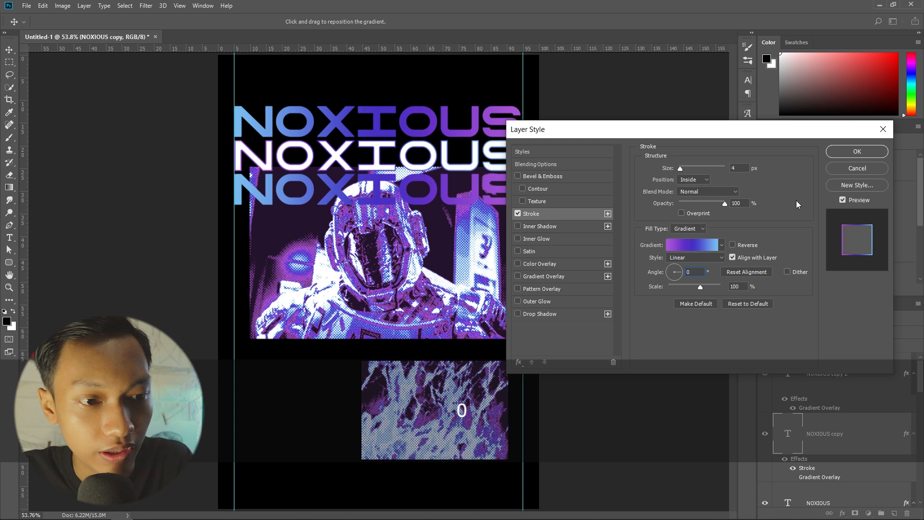
pyautogui.click(859, 152)
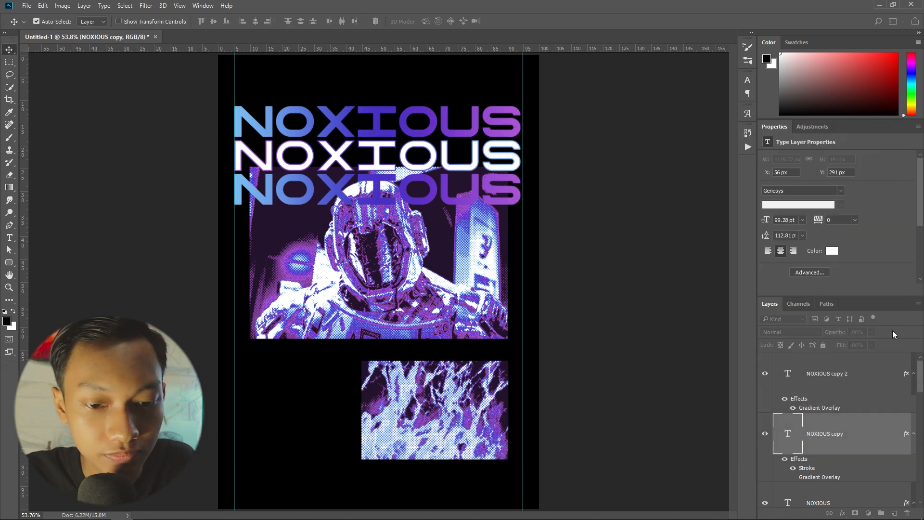
pyautogui.click(872, 345)
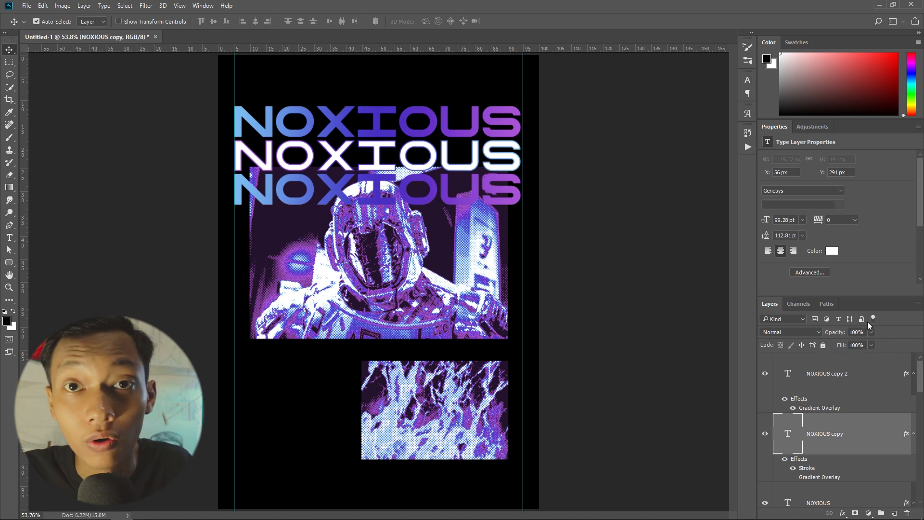
pyautogui.click(871, 345)
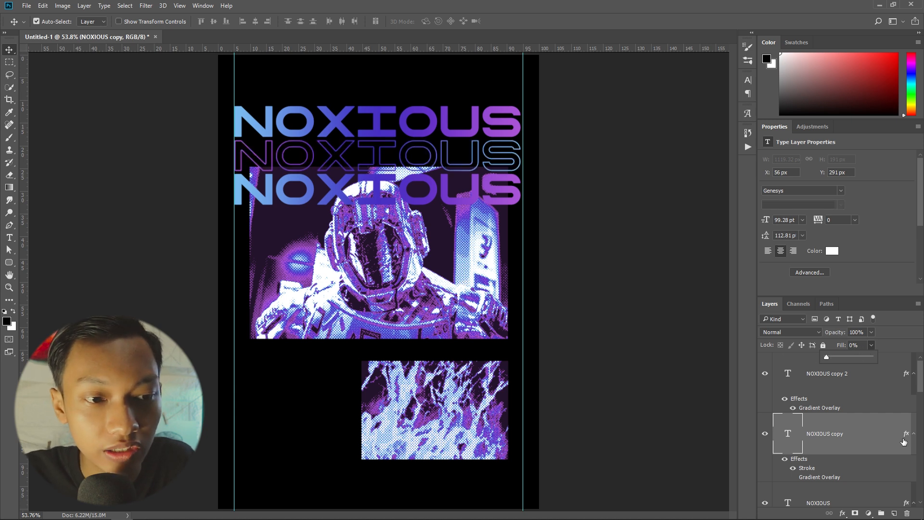
# Rearrange the color stops of the middle title's stroke gradient to run from sky blue through cobalt to orchid purple
pyautogui.click(813, 468)
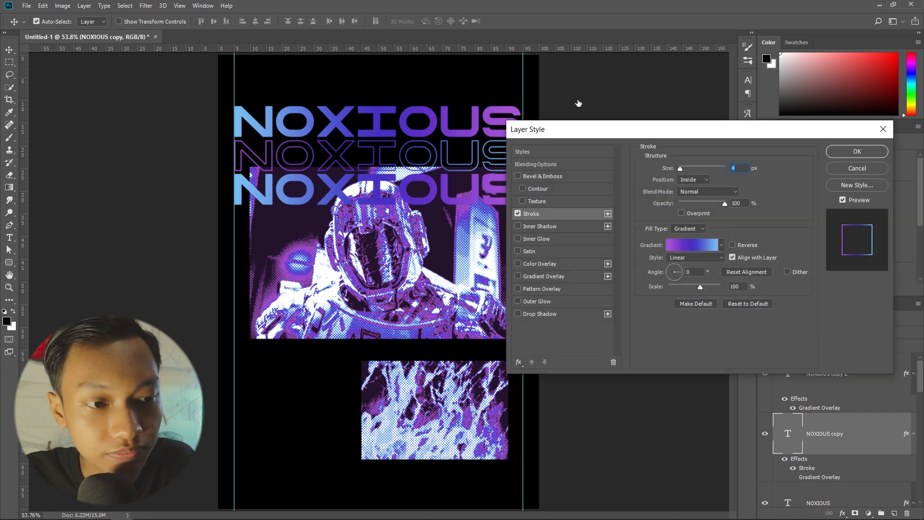
pyautogui.click(705, 248)
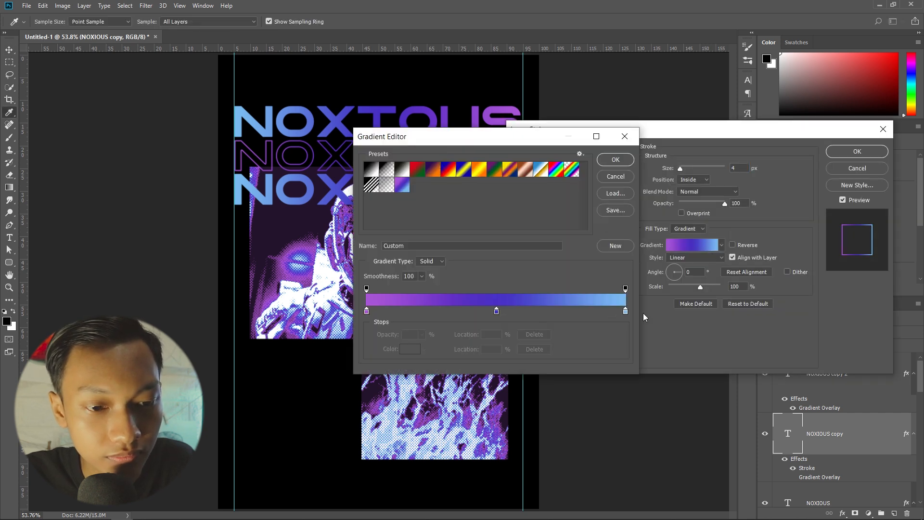
pyautogui.moveTo(626, 312)
pyautogui.mouseDown()
pyautogui.moveTo(366, 313)
pyautogui.moveTo(626, 314)
pyautogui.mouseUp()
pyautogui.moveTo(407, 313); pyautogui.dragTo(366, 314)
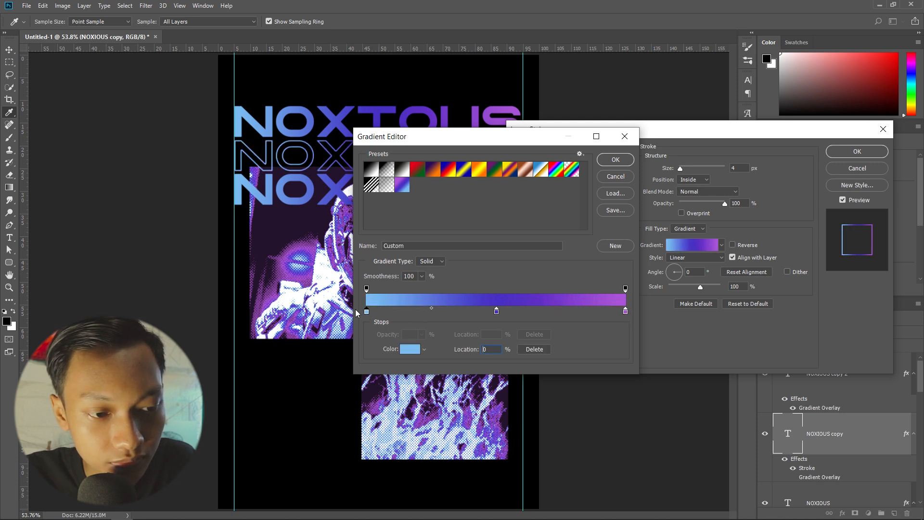
pyautogui.click(616, 159)
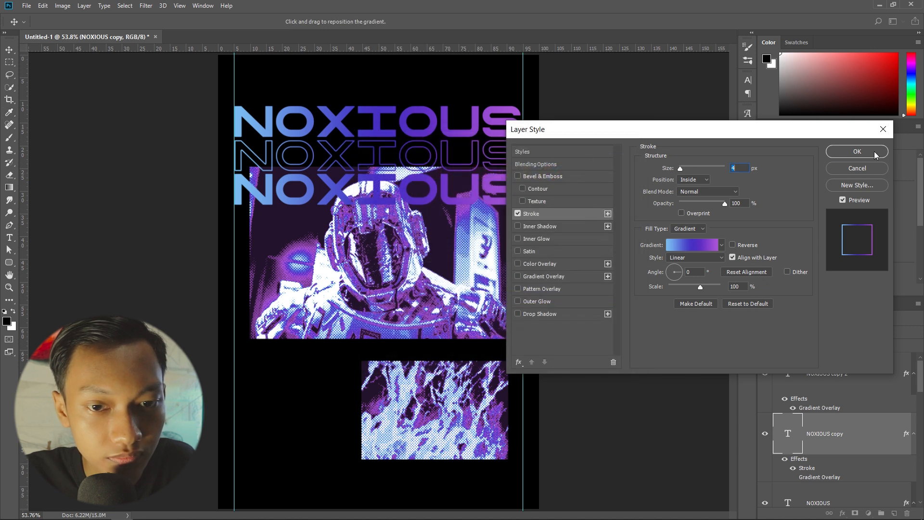
pyautogui.click(857, 152)
# Replace the lowest NOXIOUS title with a duplicate of the outlined title, stacked directly below it, and hide the guides
pyautogui.click(517, 194)
pyautogui.press('Delete')
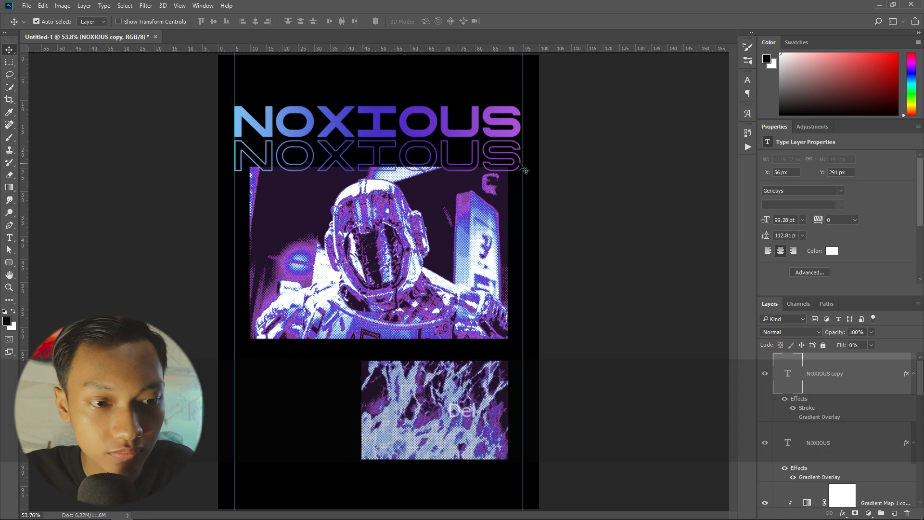
pyautogui.moveTo(524, 169); pyautogui.dragTo(525, 202)
pyautogui.click(593, 195)
pyautogui.hotkey('ctrl', ';')
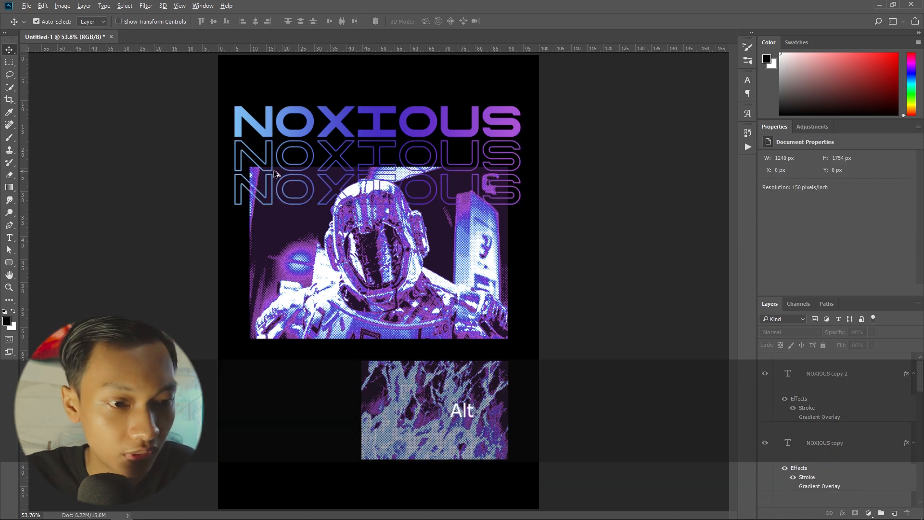
# Move the three NOXIOUS titles slightly down and lower the sea-foam texture to widen the gap below the robot photo
pyautogui.scroll(2, 276, 175)
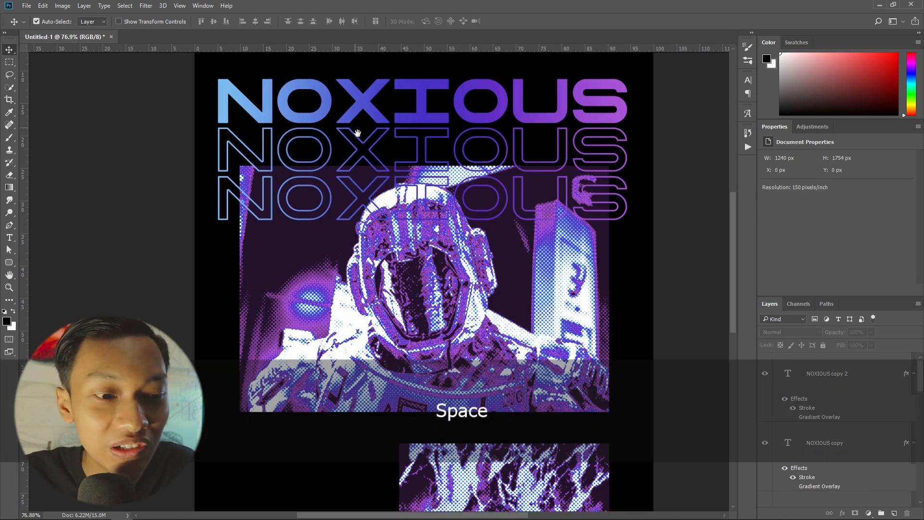
pyautogui.moveTo(355, 132); pyautogui.dragTo(367, 152)
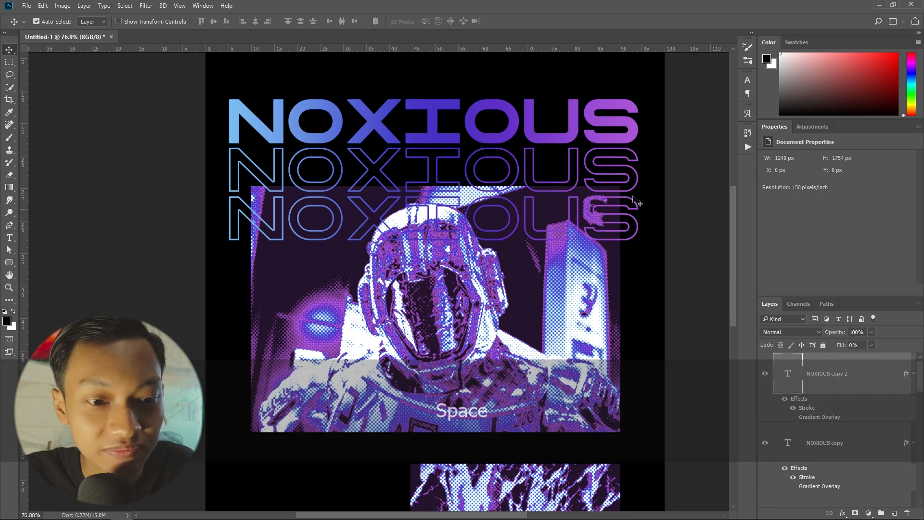
pyautogui.hotkey('ctrl', '0')
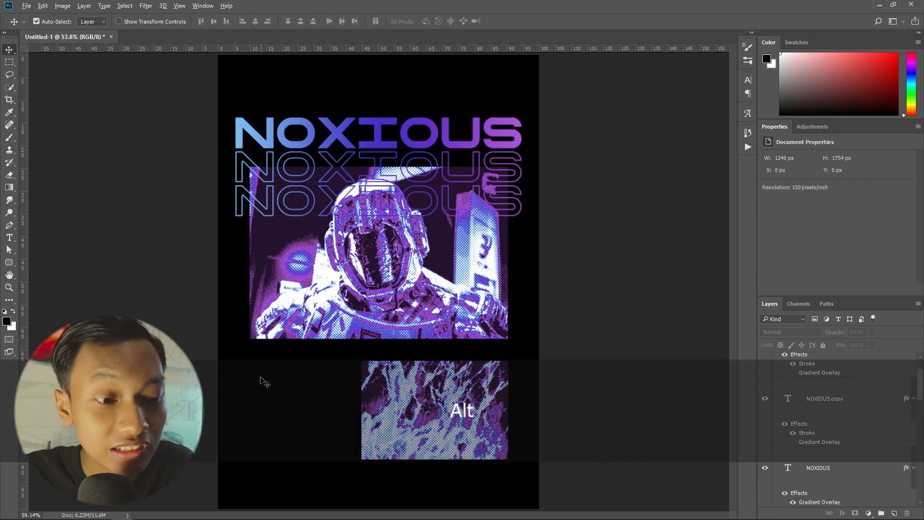
pyautogui.scroll(2, 262, 375)
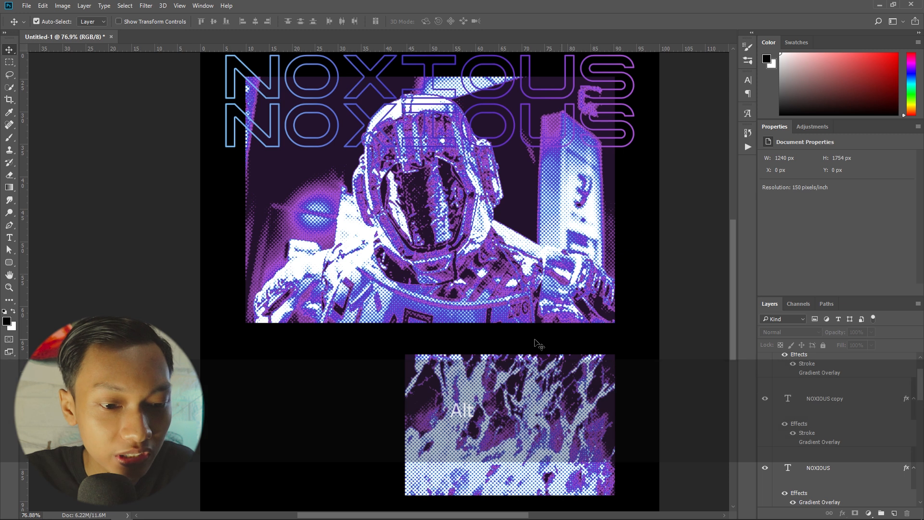
pyautogui.moveTo(546, 412); pyautogui.dragTo(546, 423)
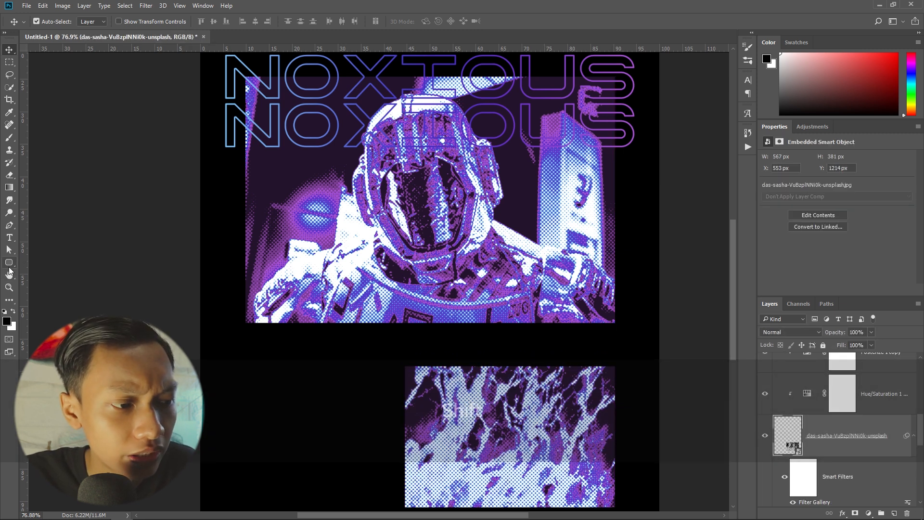
# Show the guides and draw a white rectangle of 996 × 58 px between the robot photo and the sea-foam texture
pyautogui.click(10, 262)
pyautogui.rightClick(16, 263)
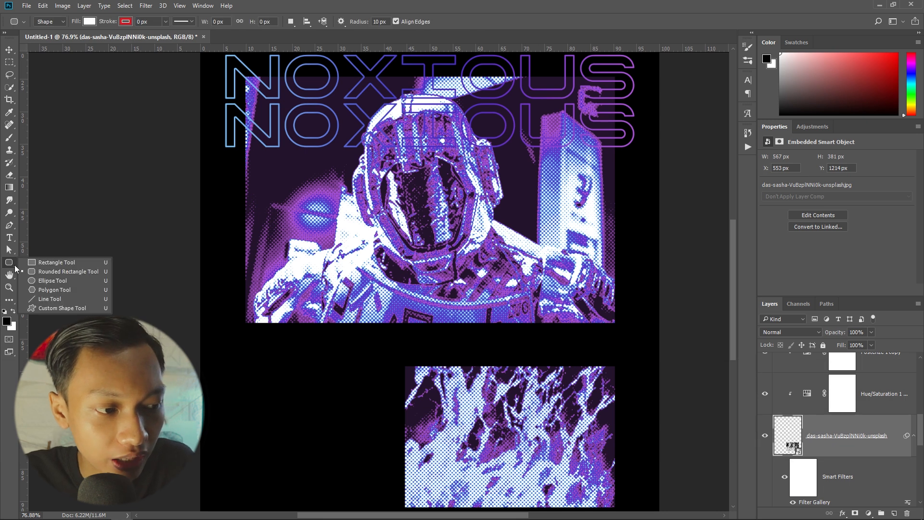
pyautogui.click(28, 261)
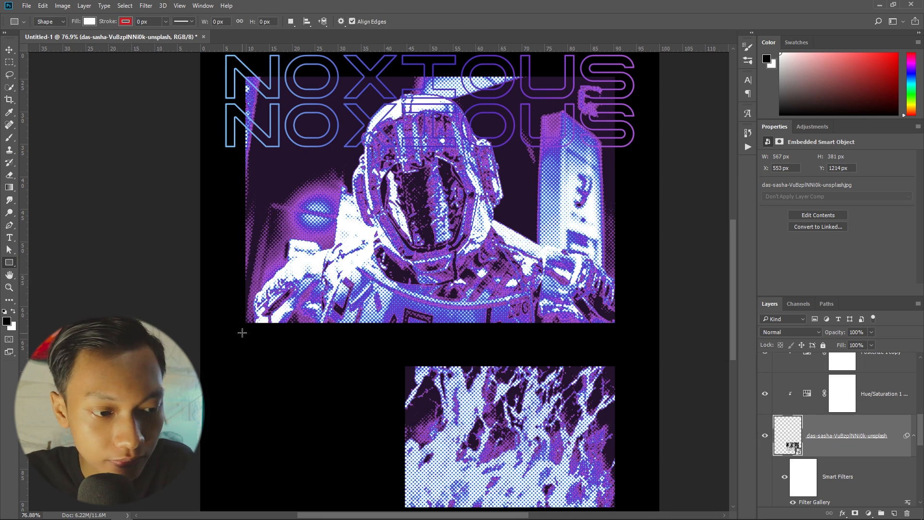
pyautogui.hotkey('ctrl', ';')
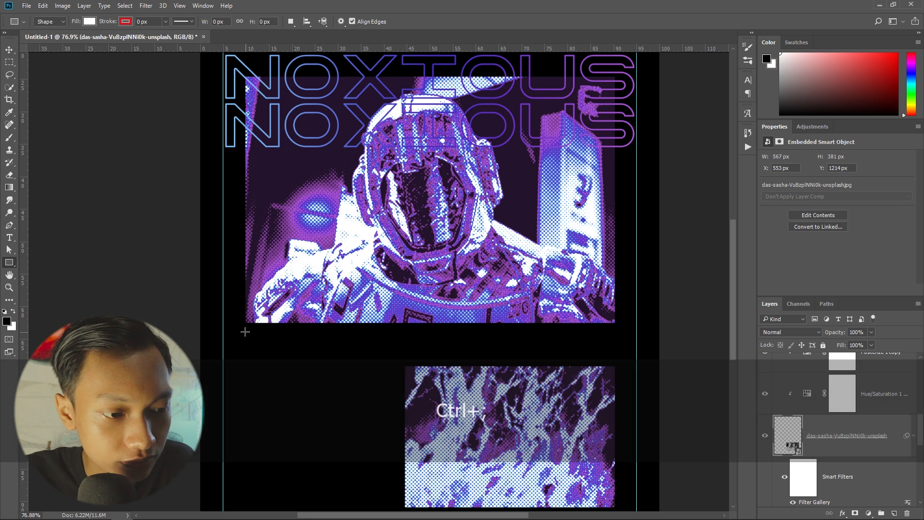
pyautogui.moveTo(245, 331); pyautogui.dragTo(614, 353)
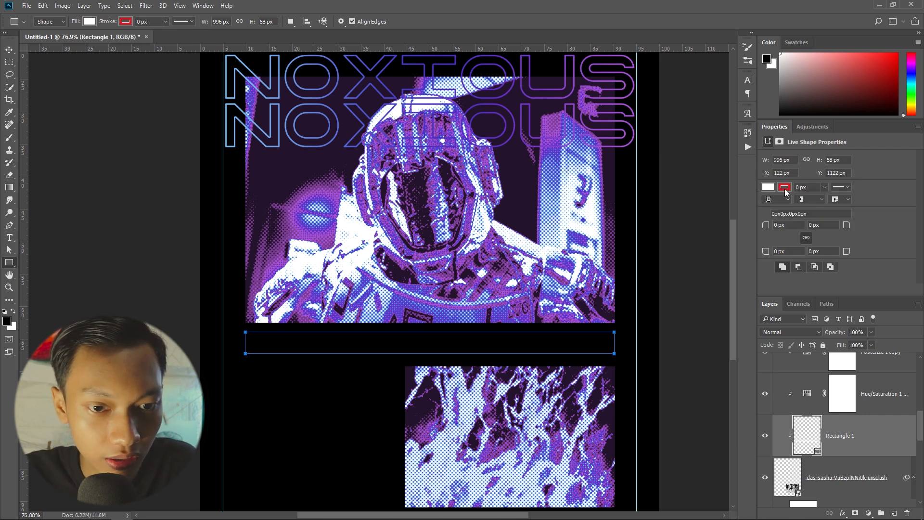
# Remove the rectangle's stroke color and bring its layer to the front of the stack
pyautogui.click(784, 187)
pyautogui.click(910, 194)
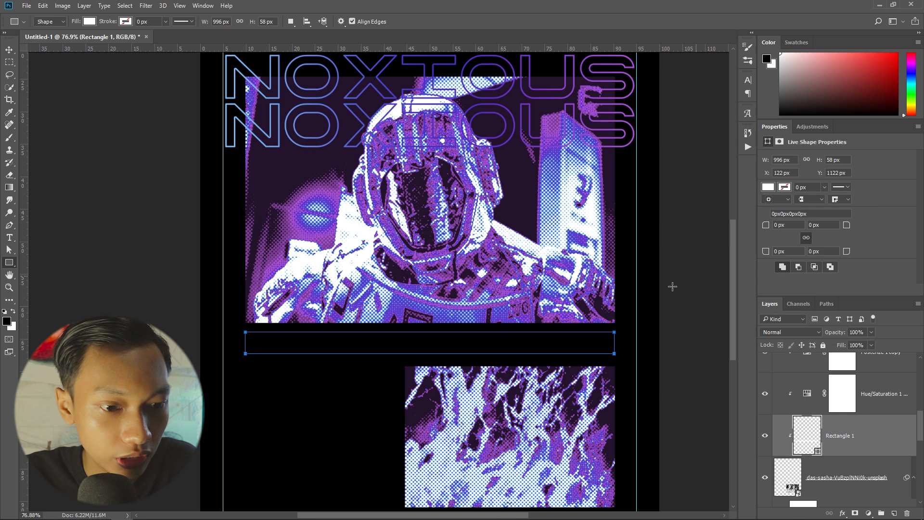
pyautogui.hotkey('ctrl', 'shift', ']')
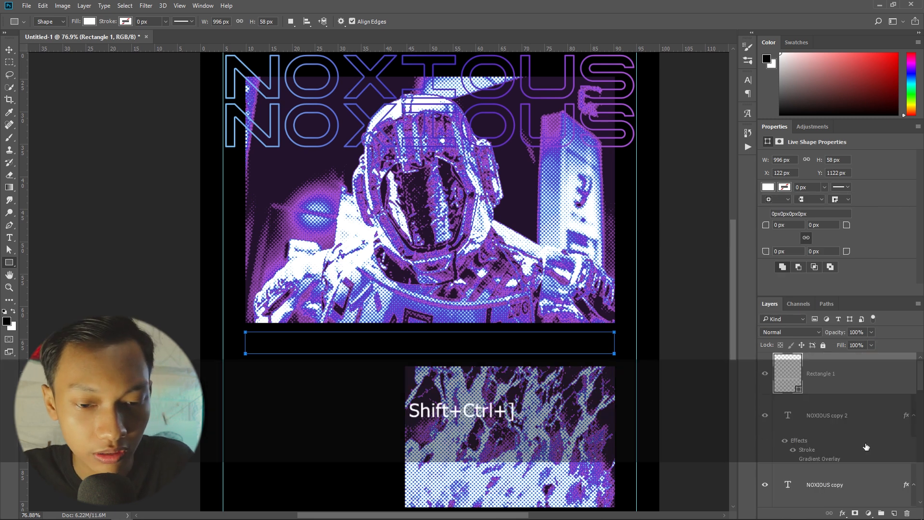
pyautogui.press('v')
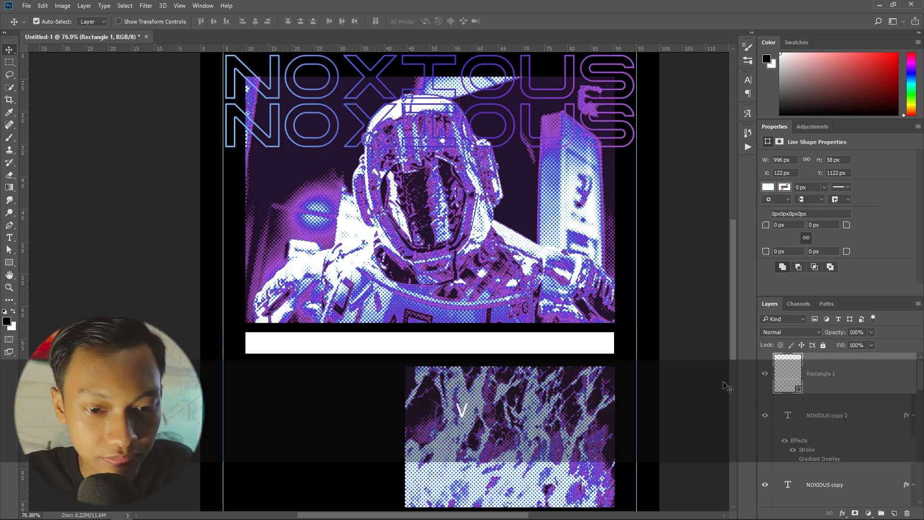
# Reduce the white bar's height to 48 px, lower it to Y 1141 px and shift the sea-foam texture down for even spacing
pyautogui.moveTo(596, 348); pyautogui.dragTo(596, 351)
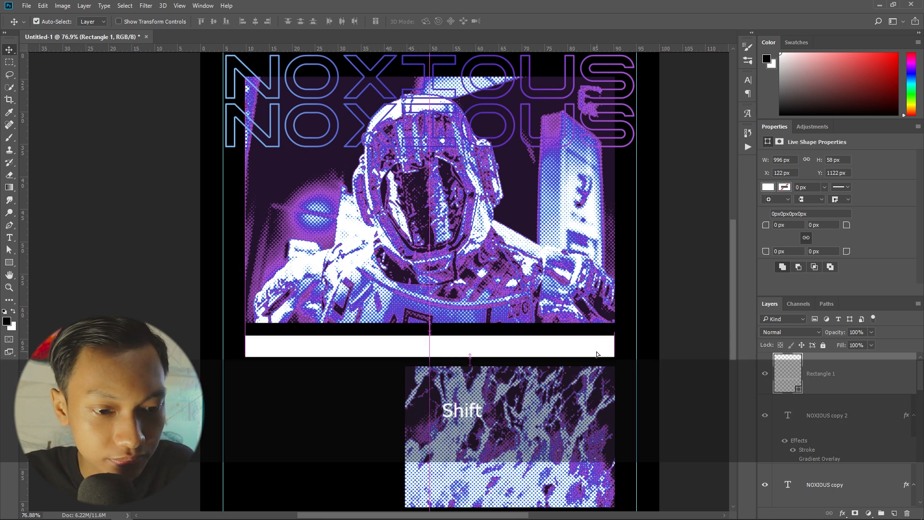
pyautogui.hotkey('ctrl', 't')
pyautogui.moveTo(430, 357); pyautogui.dragTo(430, 353)
pyautogui.press('Return')
pyautogui.scroll(-1, 385, 367)
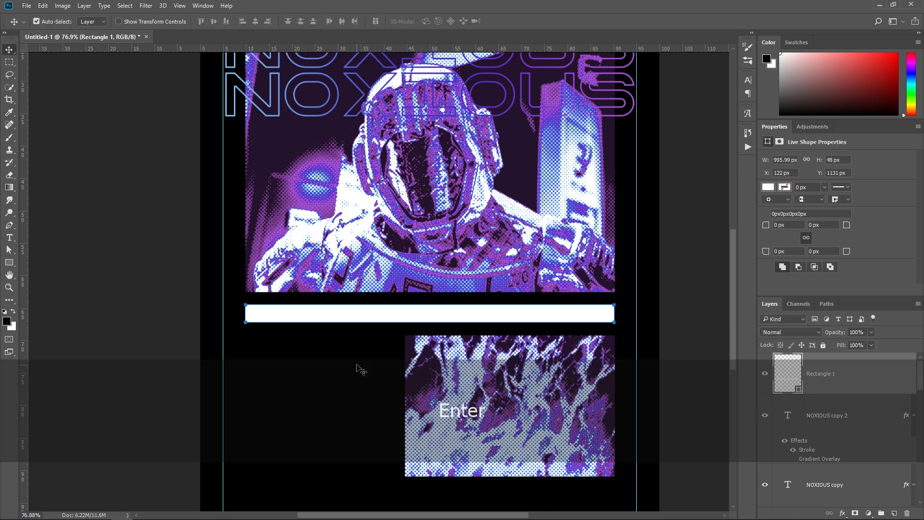
pyautogui.click(359, 371)
pyautogui.moveTo(547, 336); pyautogui.dragTo(548, 317)
# Add vertical guides along the left and right edges of the robot photo, at 10% and about 90% of the poster width
pyautogui.moveTo(23, 195); pyautogui.dragTo(246, 195)
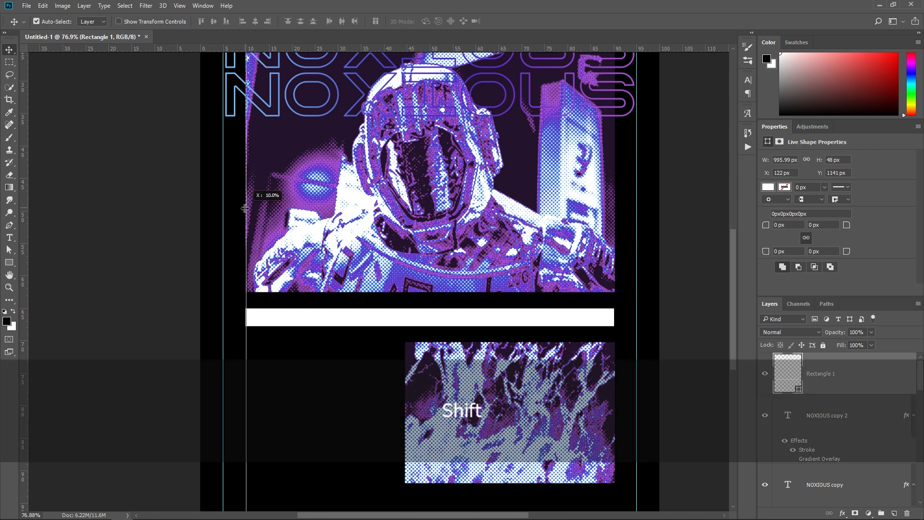
pyautogui.moveTo(24, 254); pyautogui.dragTo(615, 253)
pyautogui.moveTo(613, 351); pyautogui.dragTo(611, 350)
pyautogui.hotkey('ctrl', 'z')
pyautogui.moveTo(614, 305); pyautogui.dragTo(645, 271)
pyautogui.click(681, 320)
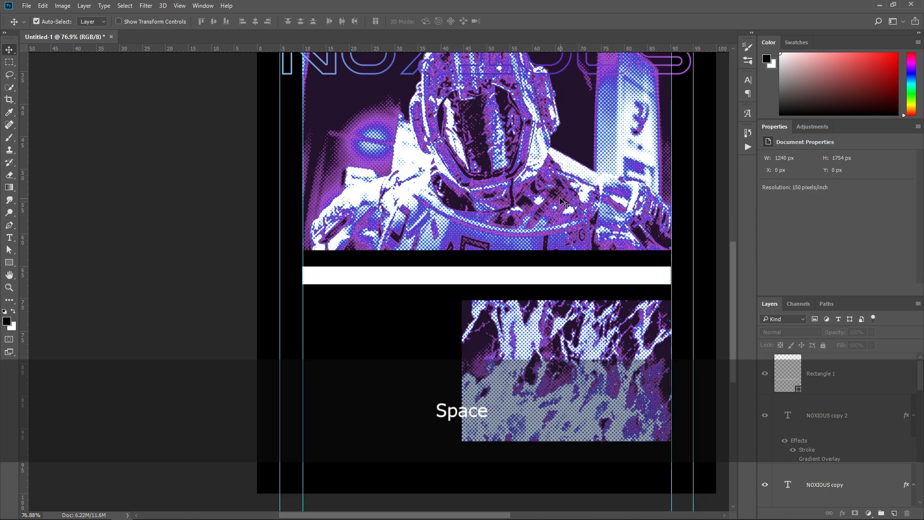
pyautogui.scroll(5, 543, 271)
pyautogui.hotkey('ctrl', '0')
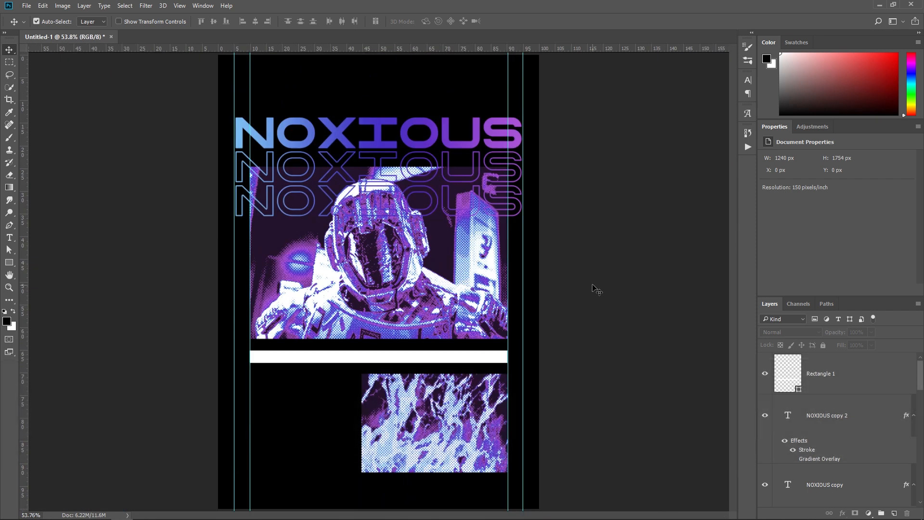
# Remove the fill of the white bar between the photo and the texture and set its stroke color to white (ffffff)
pyautogui.scroll(3, 433, 479)
pyautogui.moveTo(386, 319); pyautogui.dragTo(439, 289)
pyautogui.scroll(2, 357, 264)
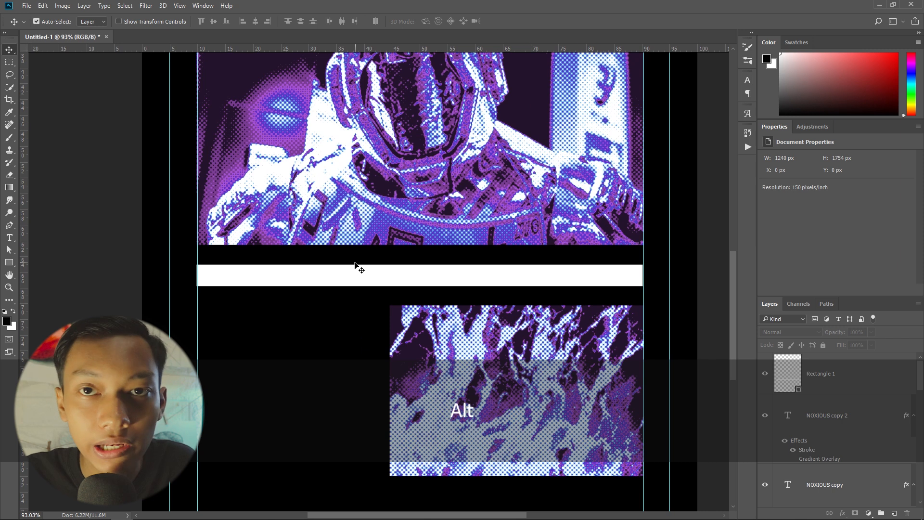
pyautogui.click(367, 284)
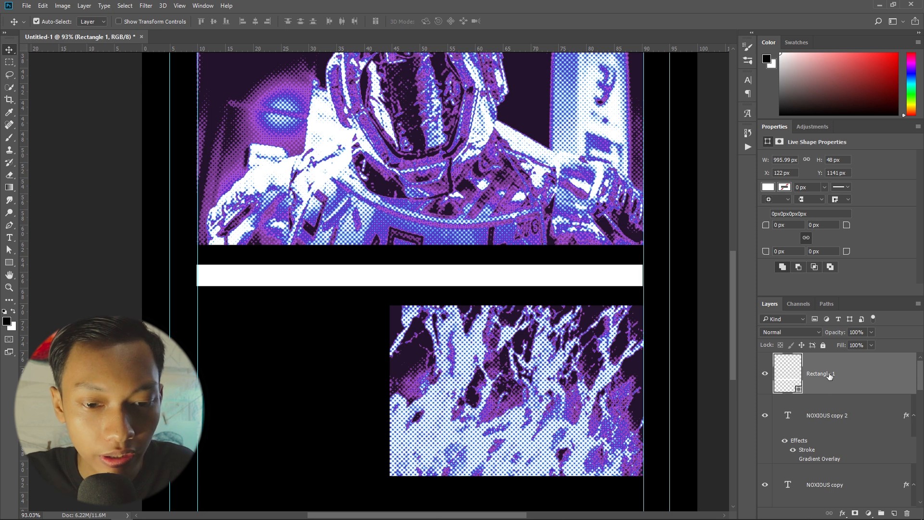
pyautogui.click(768, 187)
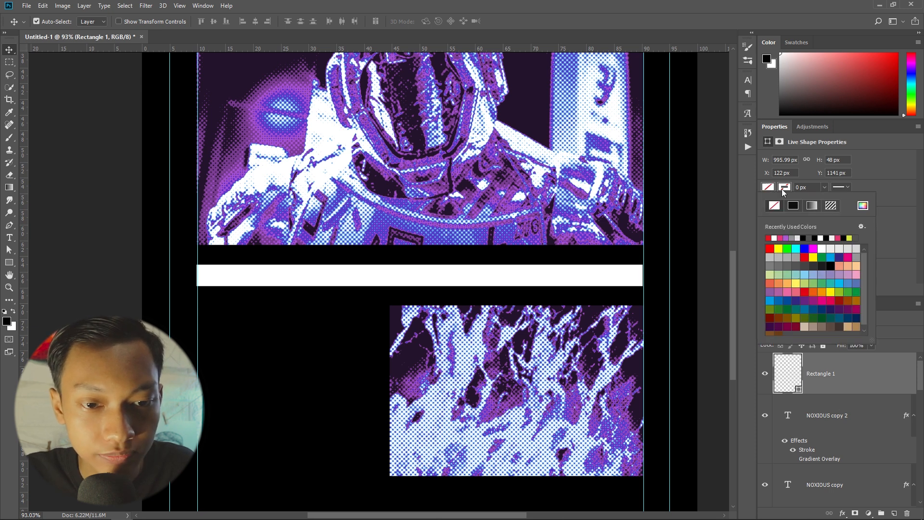
pyautogui.click(783, 189)
pyautogui.click(863, 206)
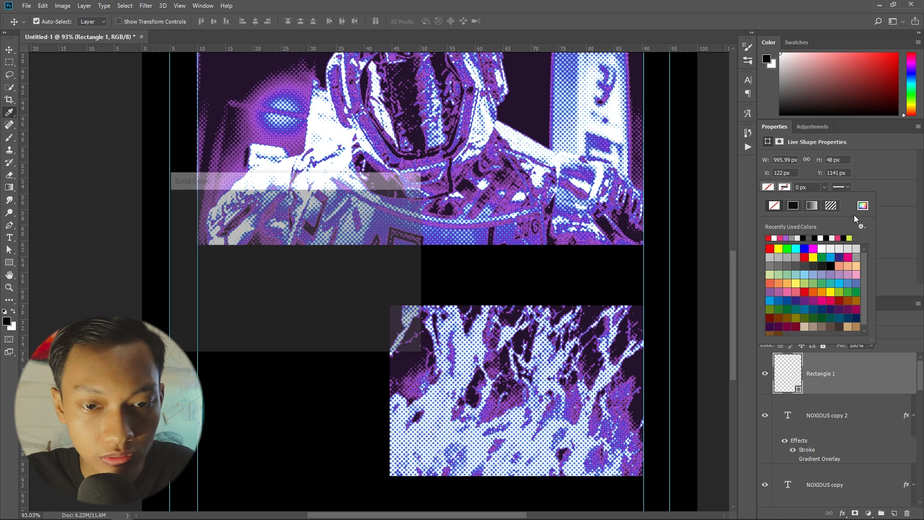
pyautogui.moveTo(202, 219); pyautogui.dragTo(167, 200)
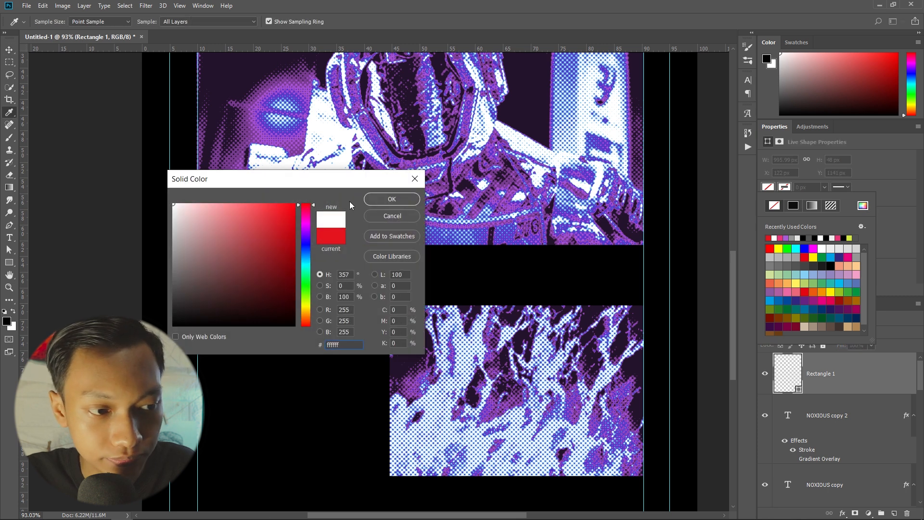
pyautogui.click(392, 198)
# Set the bar's stroke width to 4 px
pyautogui.click(906, 273)
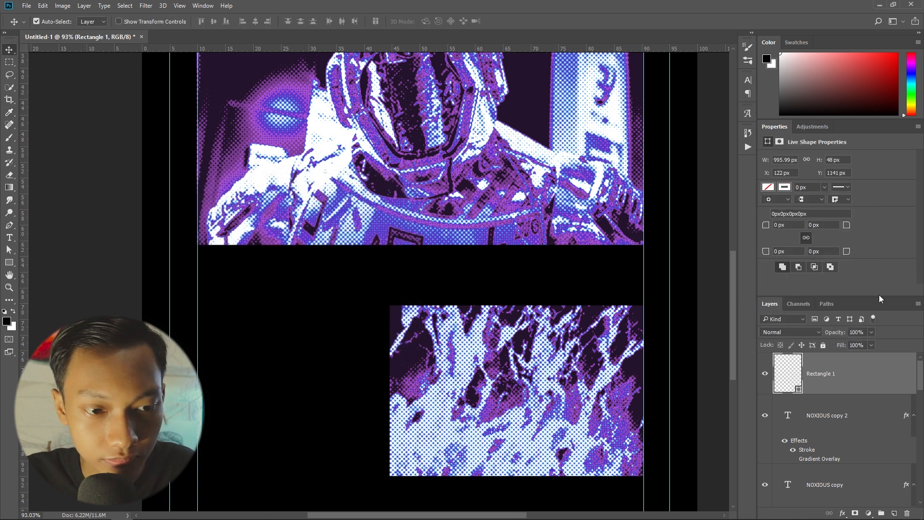
pyautogui.write('4')
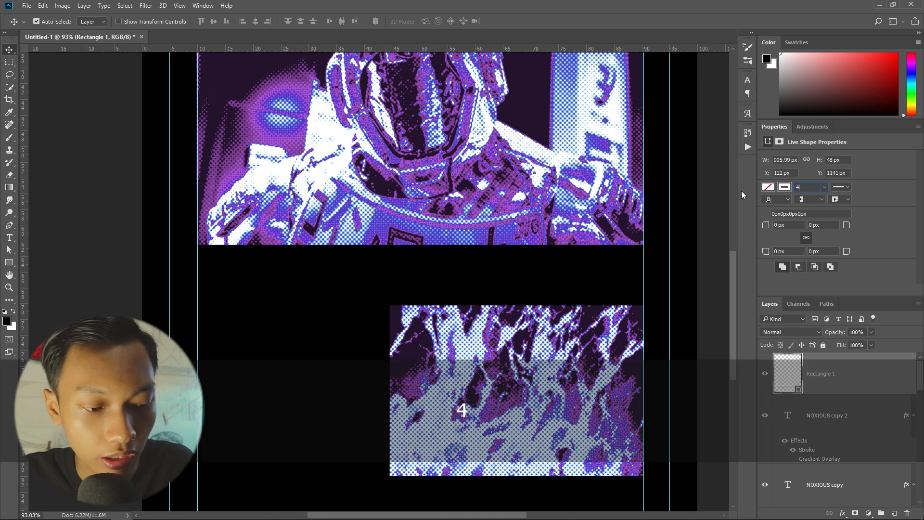
pyautogui.press('Return')
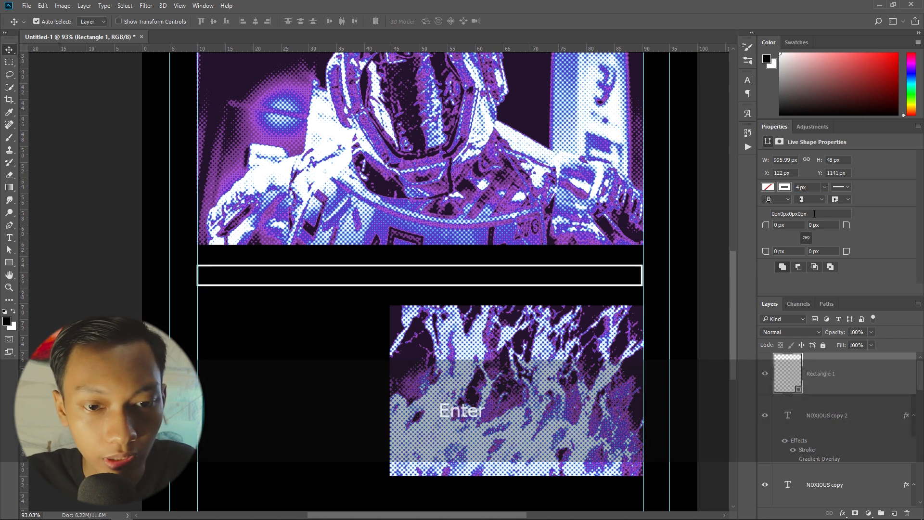
pyautogui.click(778, 200)
pyautogui.click(877, 206)
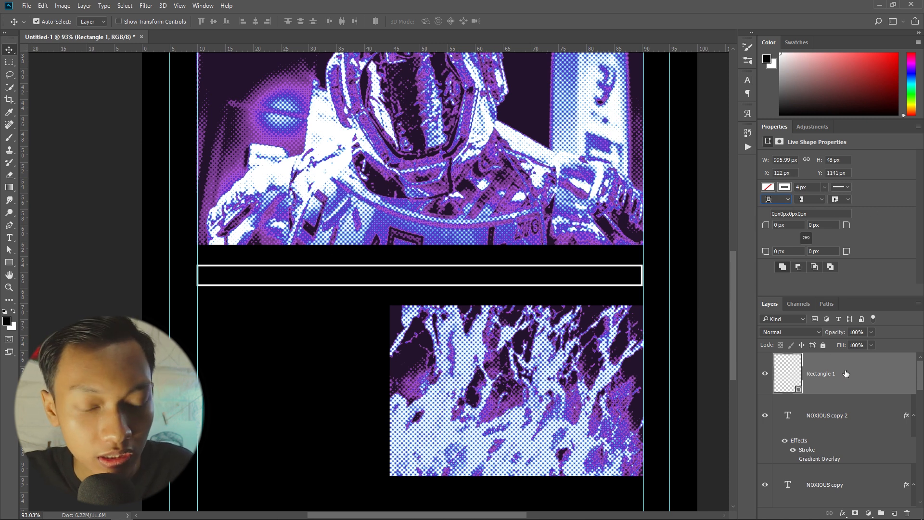
# Duplicate the outlined bar, hide the original, and give the copy a solid white fill with no stroke
pyautogui.press('ctrl')
pyautogui.hotkey('ctrl', 'j')
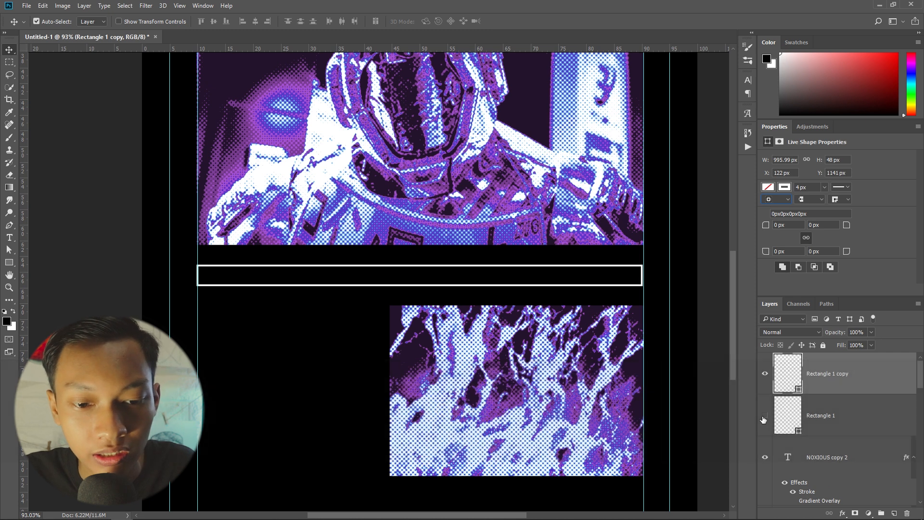
pyautogui.click(790, 187)
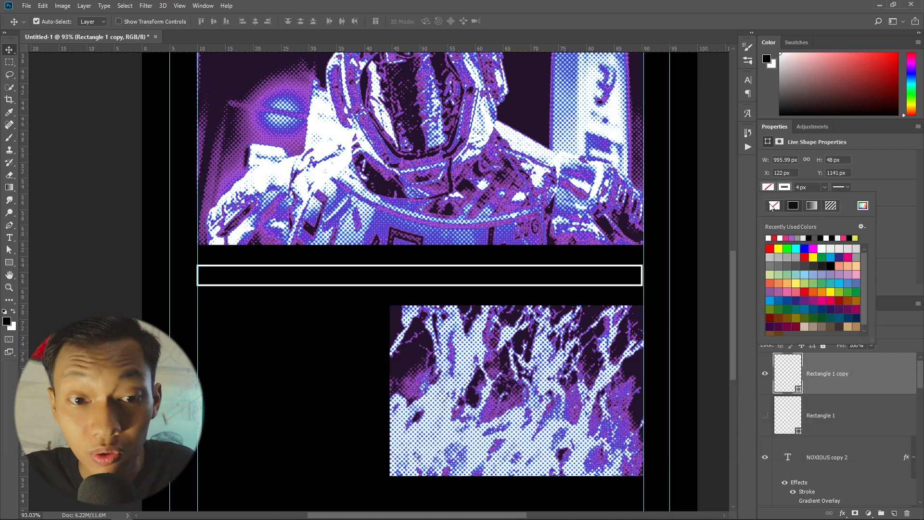
pyautogui.click(773, 207)
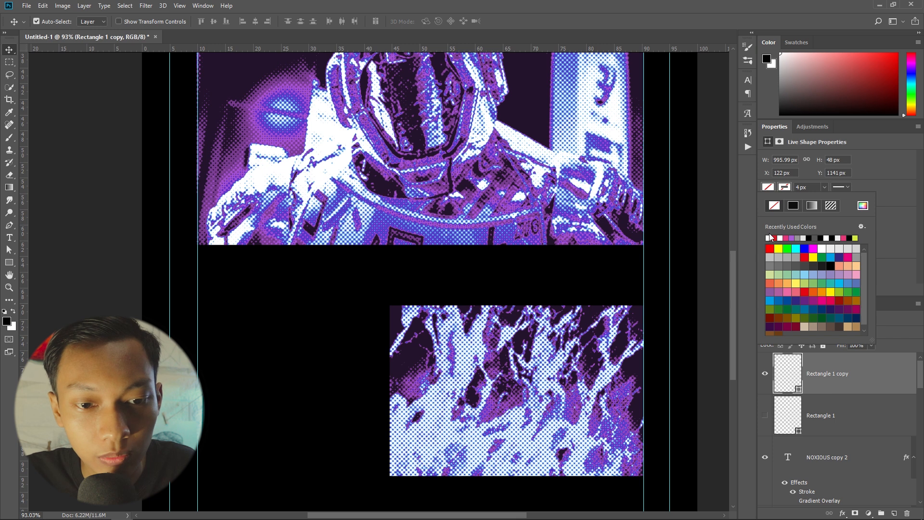
pyautogui.click(887, 221)
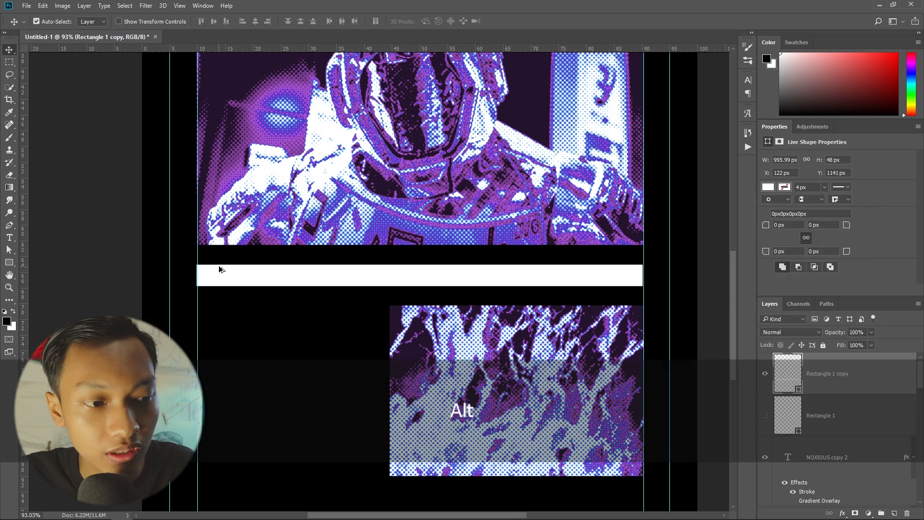
# Draw a narrow vertical white rectangle of about 38 × 299 px crossing the bar near its left end
pyautogui.keyDown('alt'); pyautogui.scroll(1, 216, 266); pyautogui.keyUp('alt')
pyautogui.press('m')
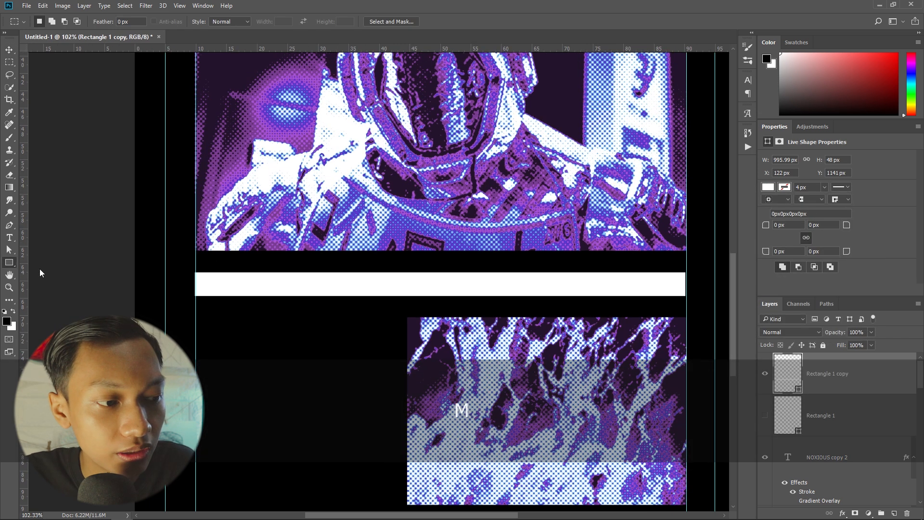
pyautogui.moveTo(207, 198); pyautogui.dragTo(226, 345)
pyautogui.press('v')
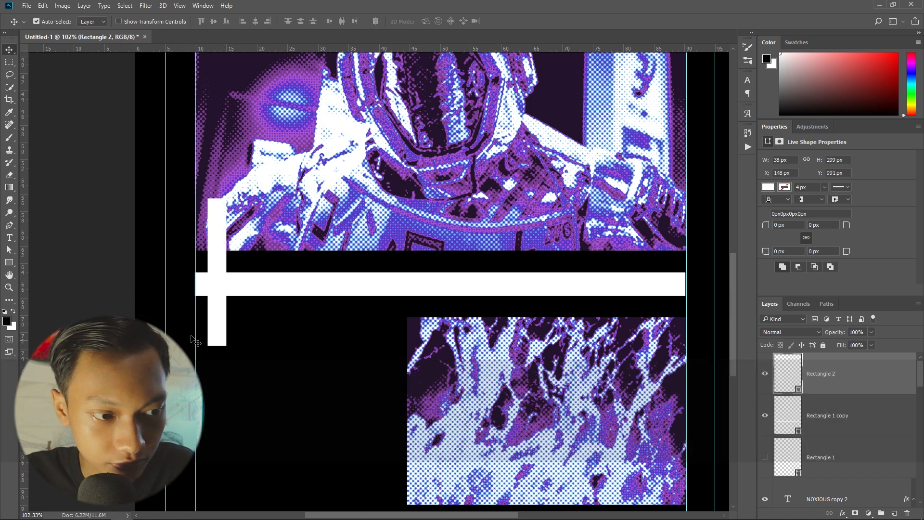
# Duplicate the vertical rectangle repeatedly to build a row of twelve stripes across the full length of the bar
pyautogui.moveTo(215, 328); pyautogui.dragTo(340, 336)
pyautogui.hotkey('ctrl', 'j')
pyautogui.keyDown('ctrl'); pyautogui.keyDown('shift'); pyautogui.click(228, 336); pyautogui.keyUp('shift'); pyautogui.keyUp('ctrl')
pyautogui.hotkey('ctrl', 'j')
pyautogui.keyDown('ctrl'); pyautogui.keyDown('shift'); pyautogui.click(221, 340); pyautogui.keyUp('shift'); pyautogui.keyUp('ctrl')
pyautogui.hotkey('ctrl', 'j')
pyautogui.moveTo(221, 340); pyautogui.dragTo(383, 348)
pyautogui.moveTo(384, 348); pyautogui.dragTo(546, 347)
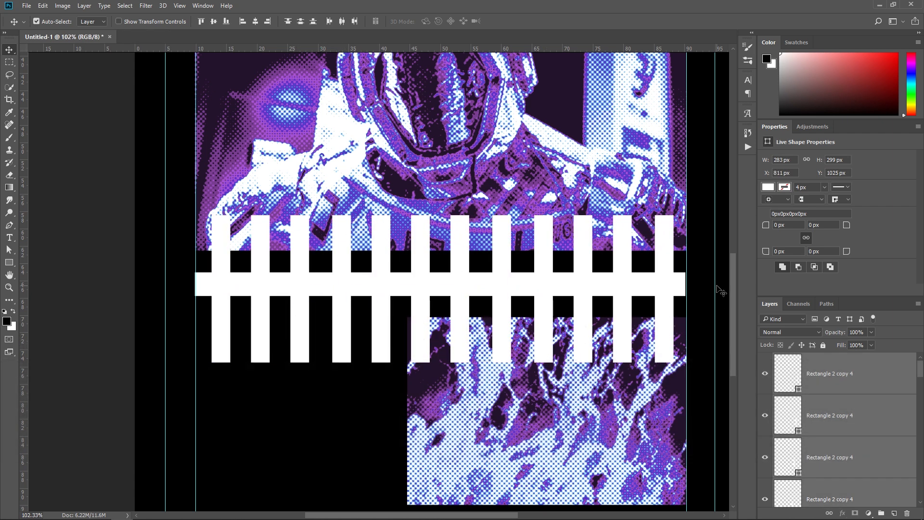
# Nudge the last vertical stripe slightly toward its neighbour and select the whole row of stripes
pyautogui.click(720, 291)
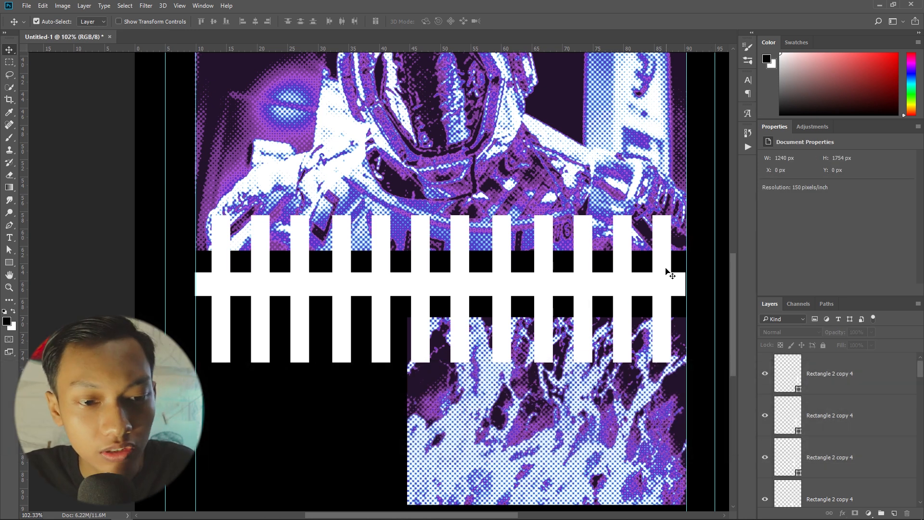
pyautogui.click(584, 255)
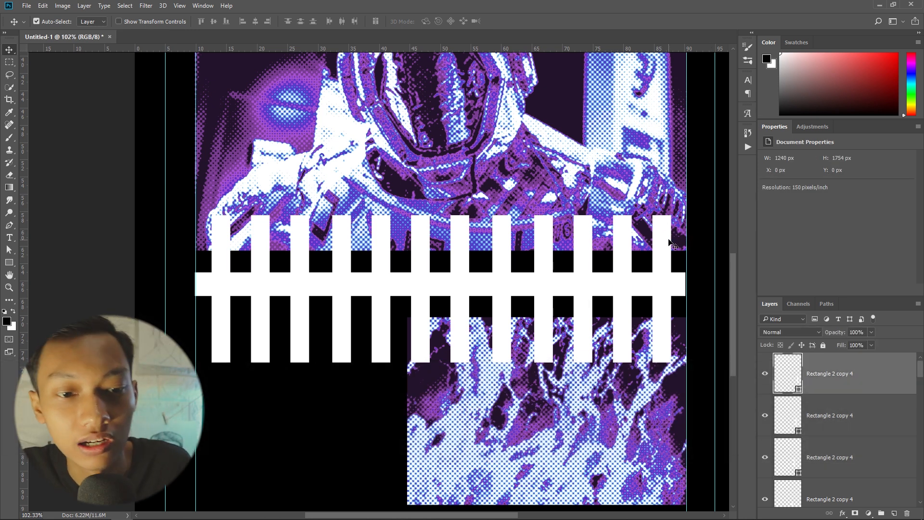
pyautogui.keyDown('shift'); pyautogui.click(561, 257); pyautogui.keyUp('shift')
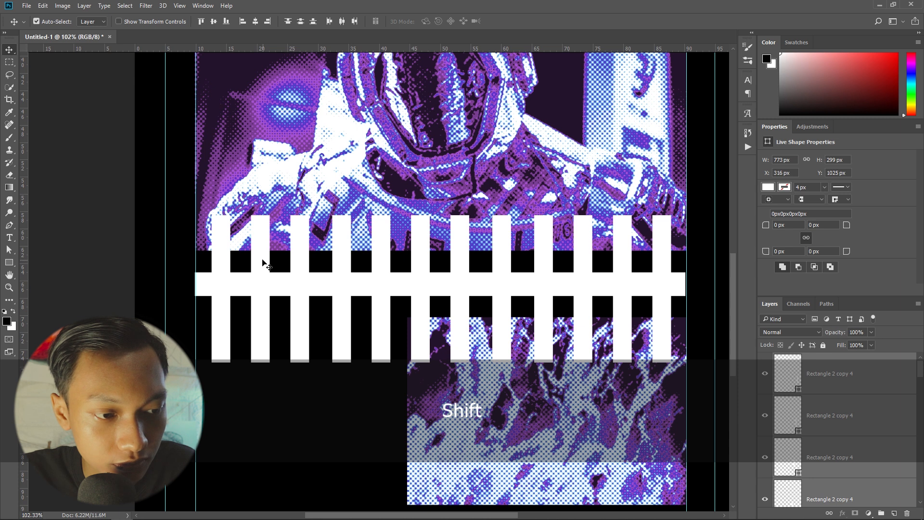
pyautogui.moveTo(220, 262); pyautogui.dragTo(271, 174)
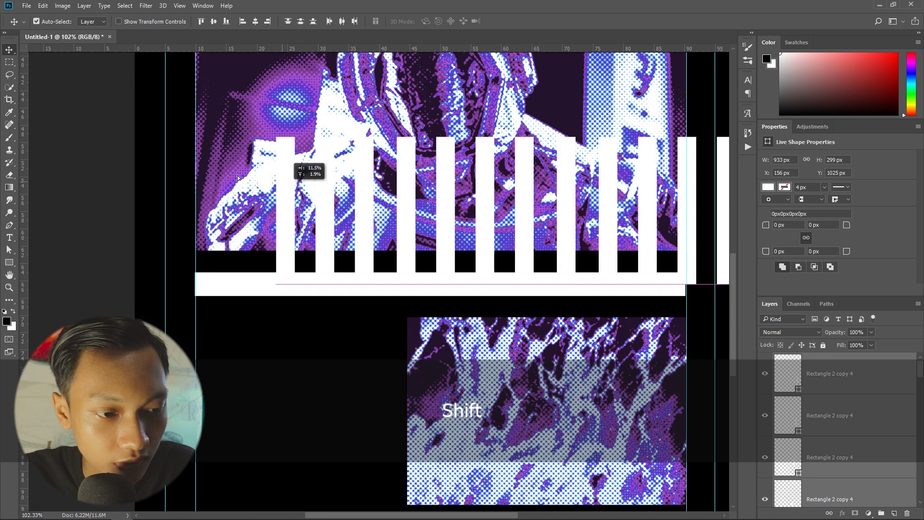
pyautogui.hotkey('ctrl', 'z')
pyautogui.hotkey('ctrl', 'z')
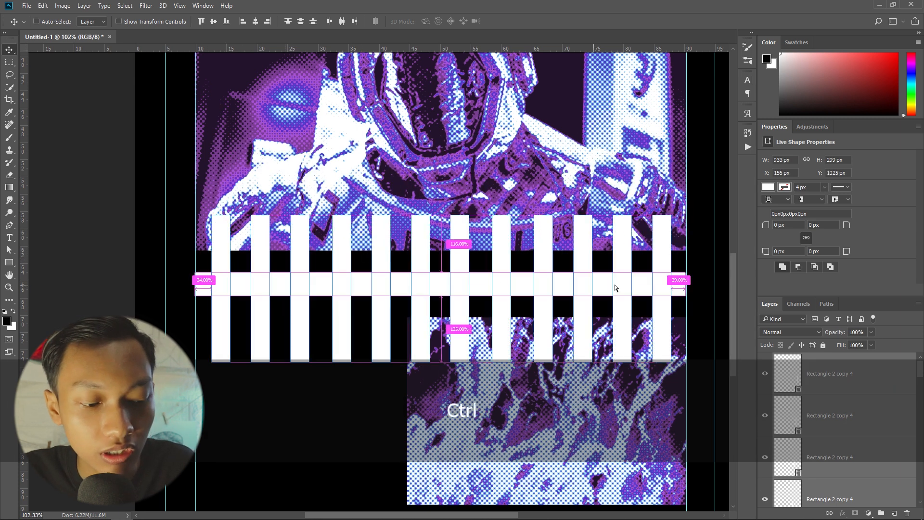
# Merge all the vertical stripes into one shape layer and check it by toggling its visibility
pyautogui.hotkey('ctrl', 'e')
pyautogui.click(765, 373)
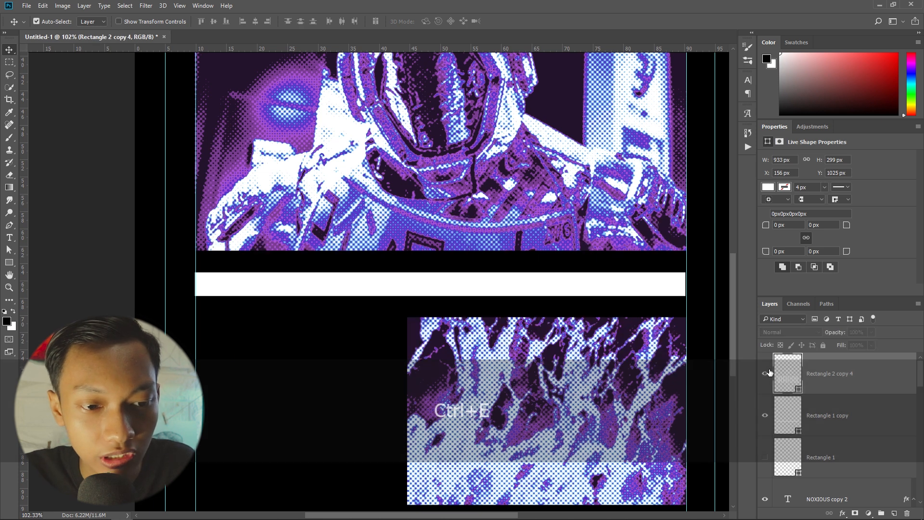
pyautogui.click(764, 373)
# Load the merged stripes as a selection, hide their layer, and add a layer mask from it to the filled bar copy
pyautogui.press('ctrl')
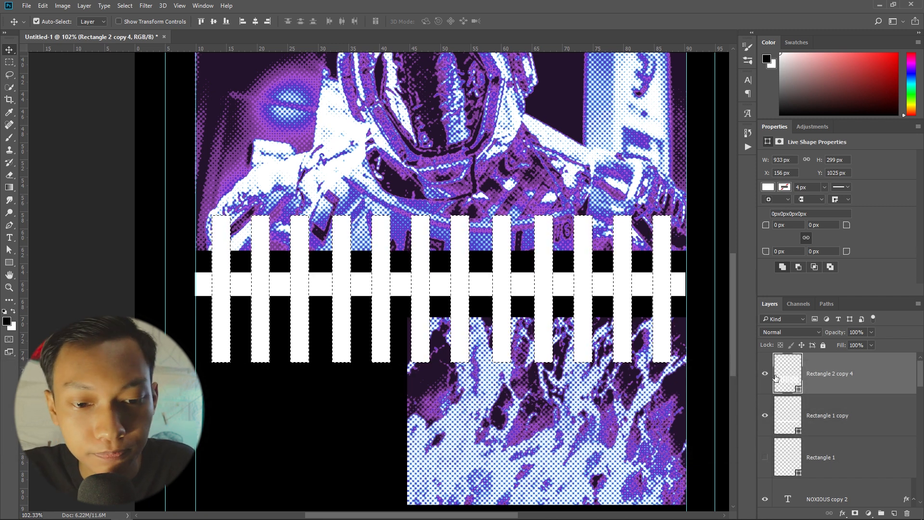
pyautogui.hotkey('ctrl', ',')
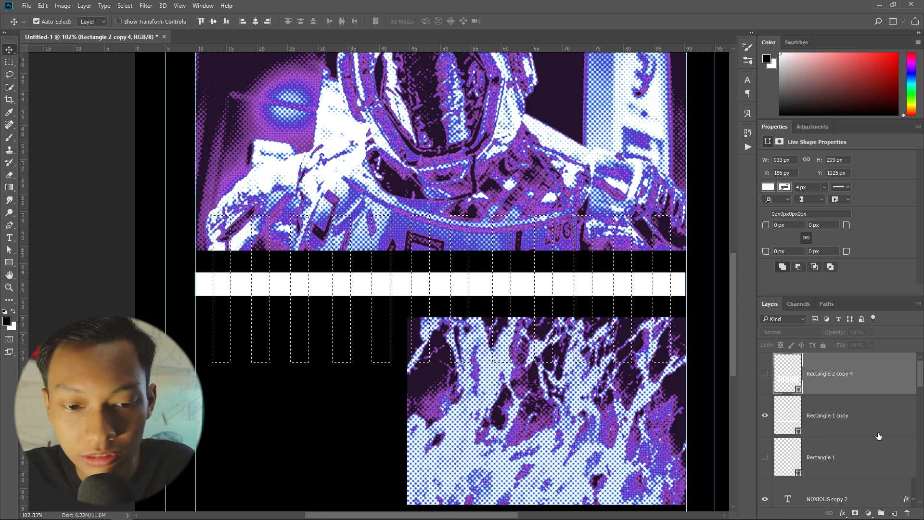
pyautogui.click(789, 417)
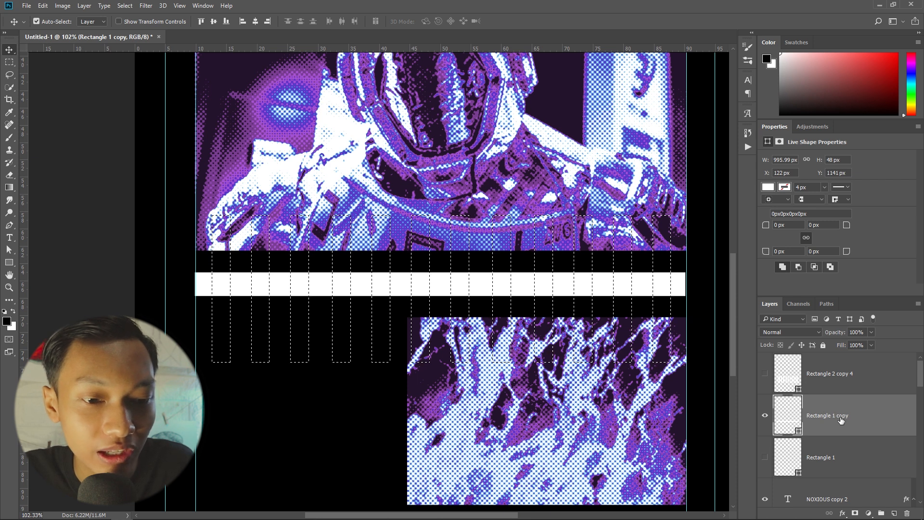
pyautogui.click(856, 513)
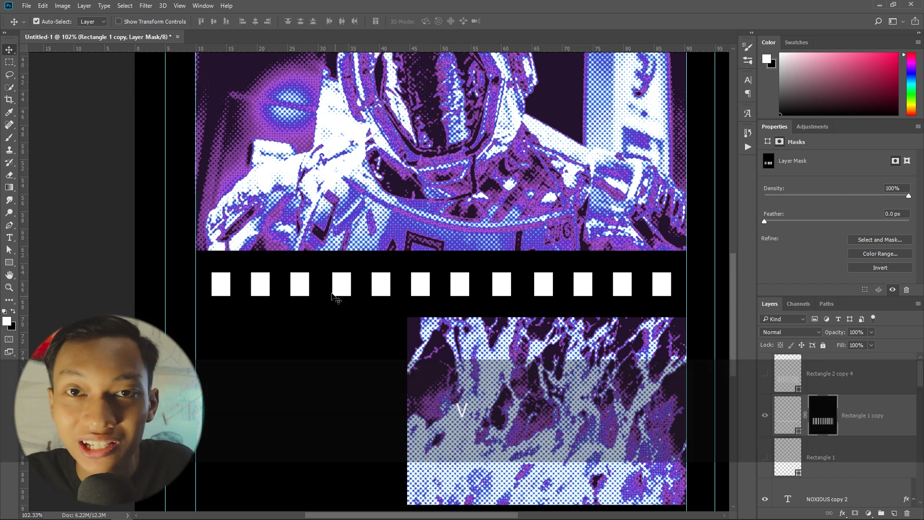
# Show the outlined bar again and skew the masked bar copy horizontally by about -29.7° to make diagonal stripes
pyautogui.click(765, 455)
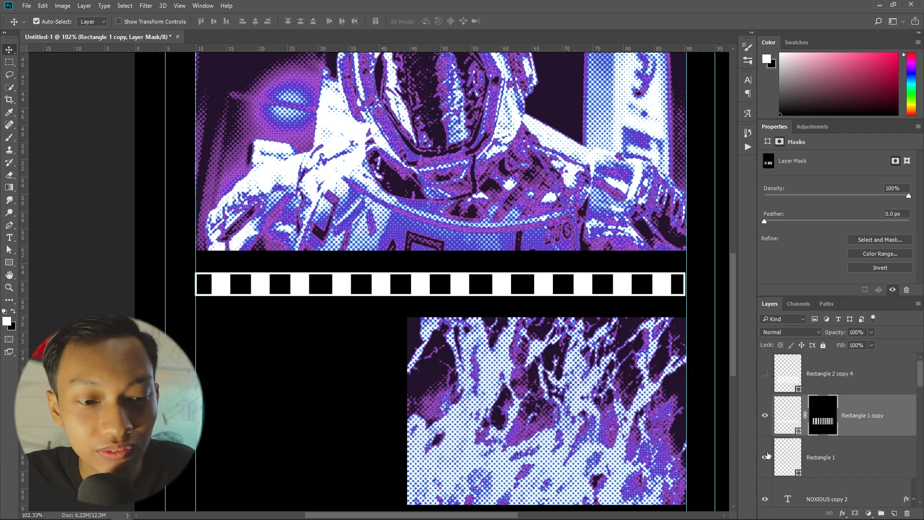
pyautogui.click(879, 412)
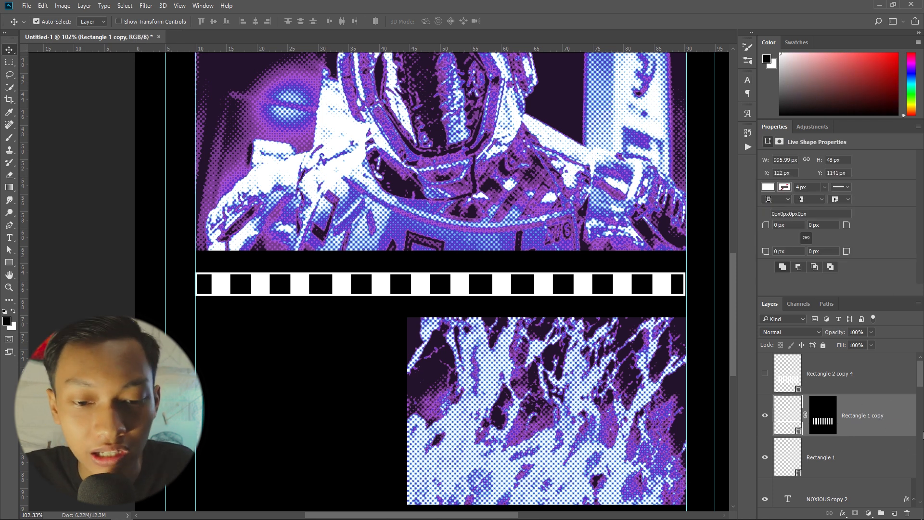
pyautogui.hotkey('ctrl', 't')
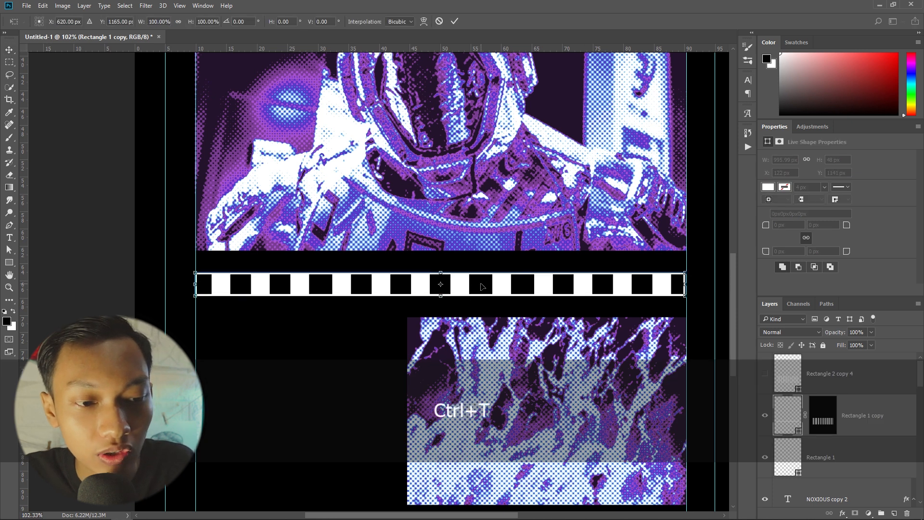
pyautogui.rightClick(483, 287)
pyautogui.click(525, 341)
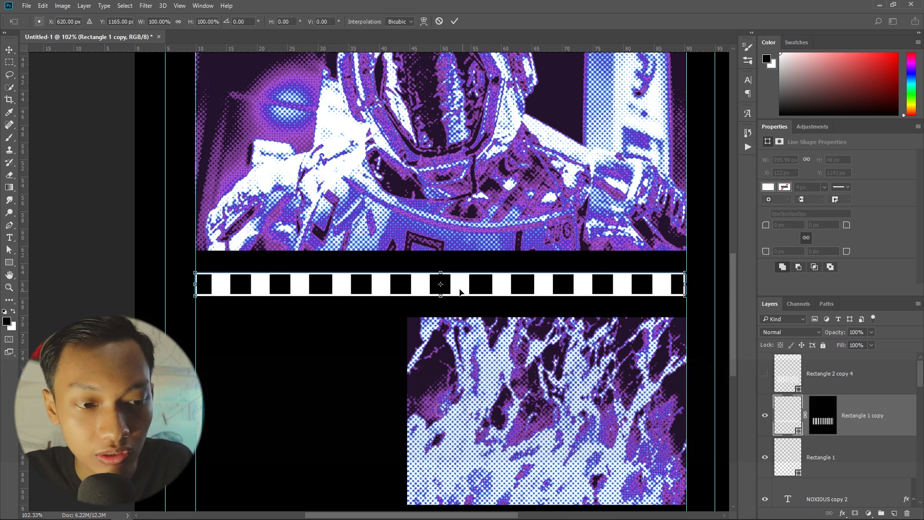
pyautogui.moveTo(441, 274); pyautogui.dragTo(454, 275)
pyautogui.click(454, 22)
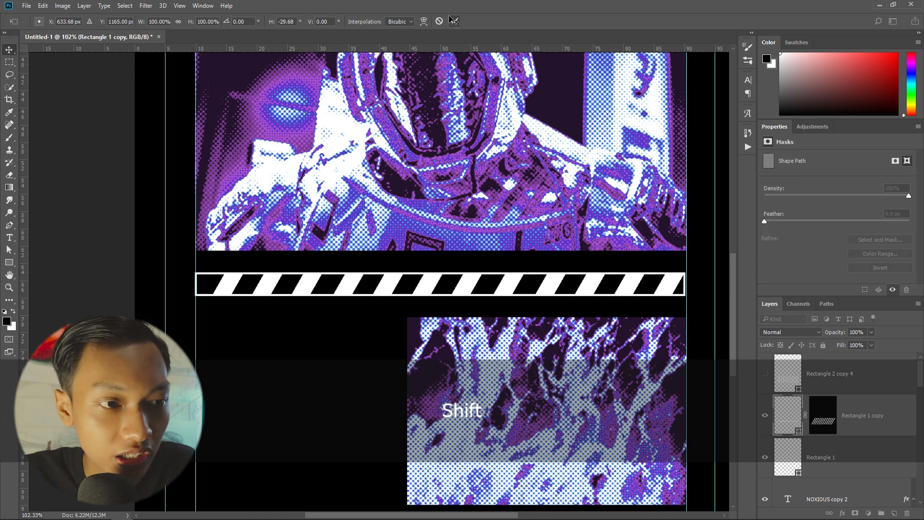
# Shift the diagonal stripes slightly left inside the outlined bar and hide the guides
pyautogui.press('v')
pyautogui.moveTo(513, 285); pyautogui.dragTo(505, 284)
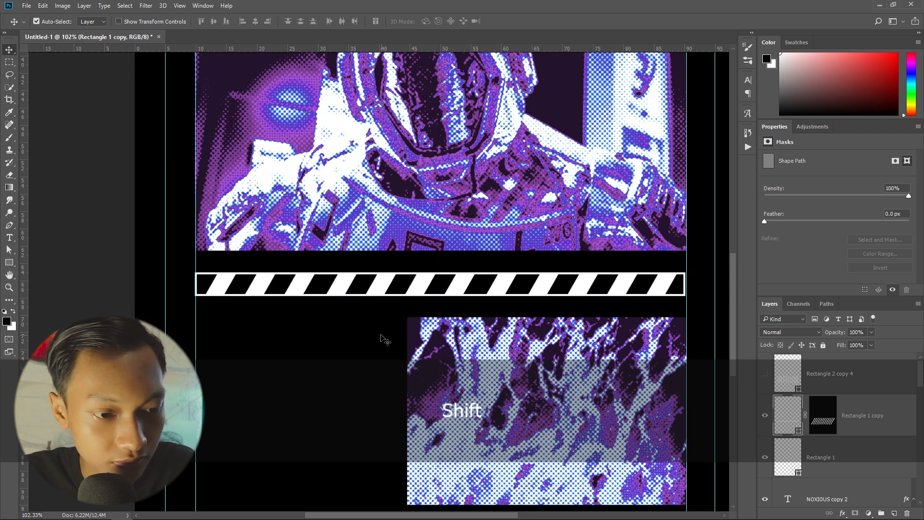
pyautogui.click(375, 350)
pyautogui.hotkey('ctrl', '0')
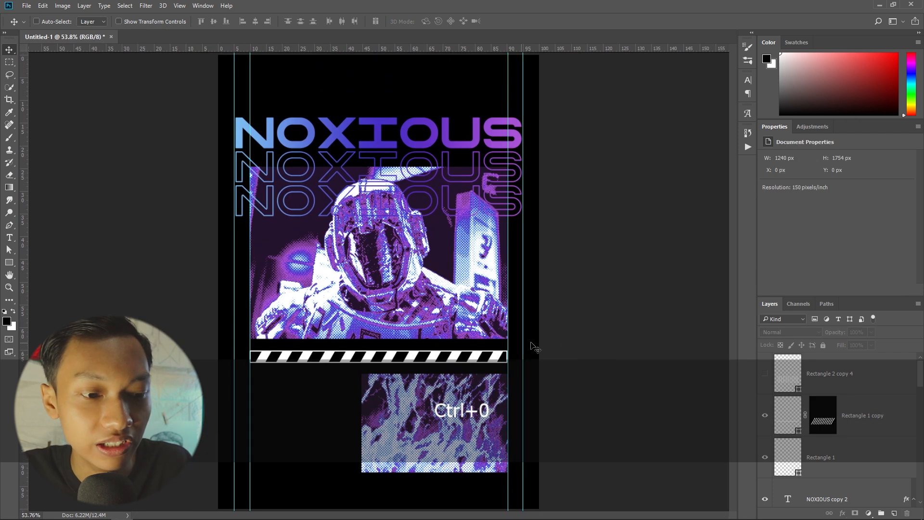
pyautogui.hotkey('ctrl', ';')
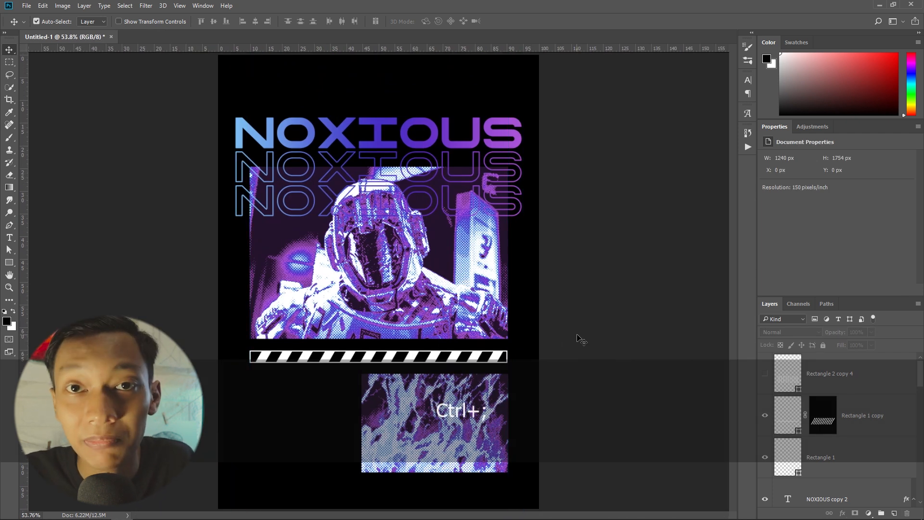
pyautogui.scroll(5, 243, 445)
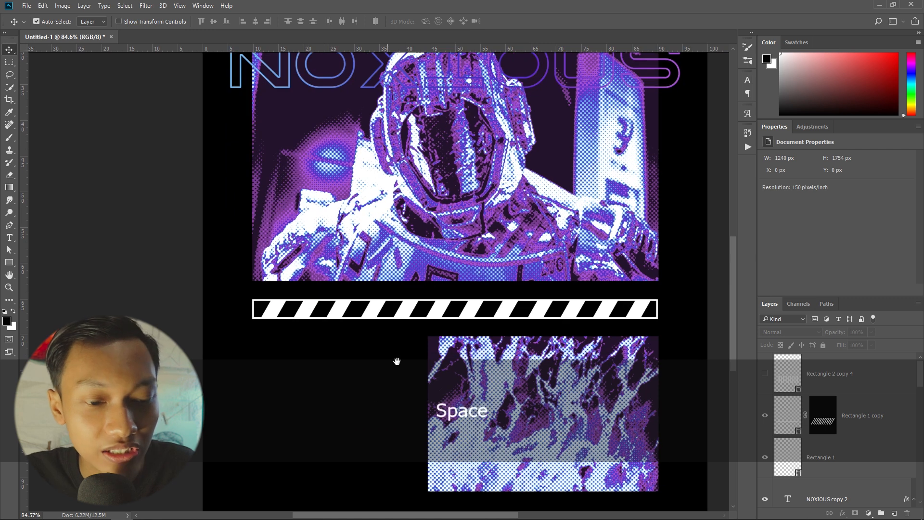
# Delete the hidden merged stripes layer and group the outlined bar with its masked diagonal-stripe copy
pyautogui.moveTo(397, 361); pyautogui.dragTo(385, 475)
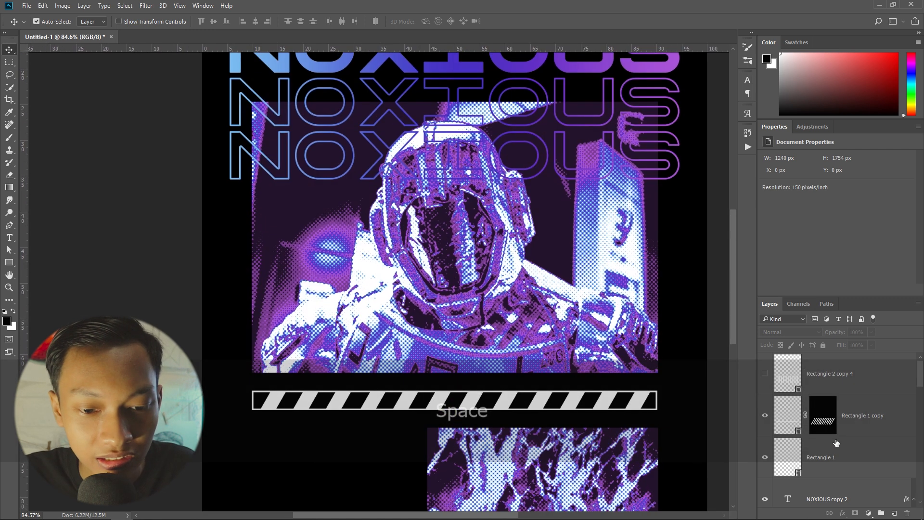
pyautogui.click(844, 376)
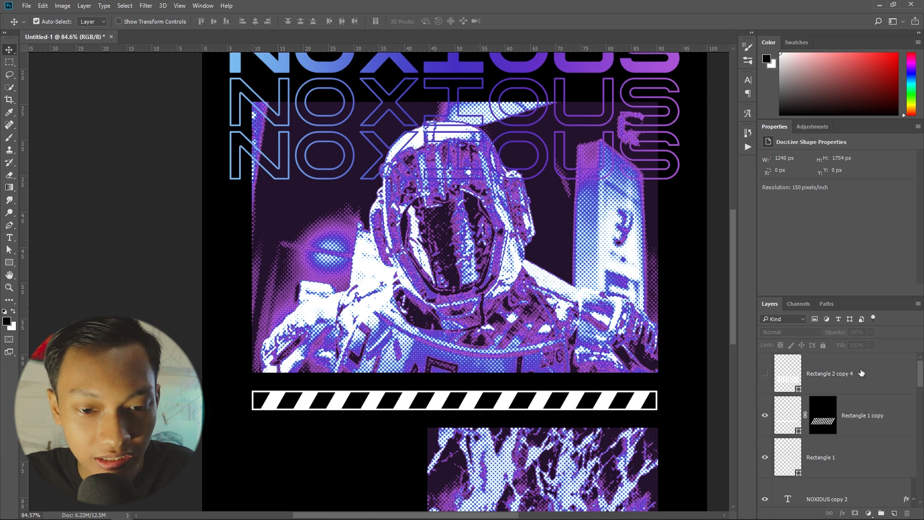
pyautogui.click(763, 373)
pyautogui.press('Delete')
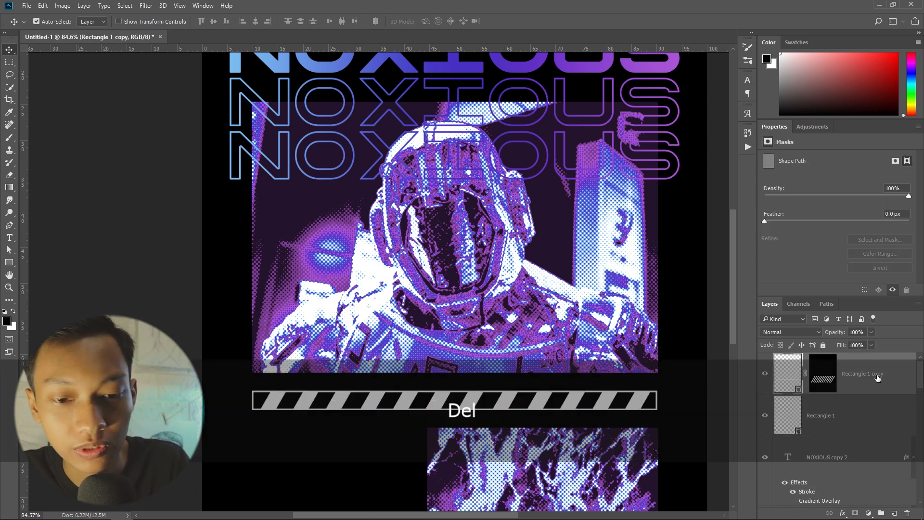
pyautogui.keyDown('shift'); pyautogui.click(879, 419); pyautogui.keyUp('shift')
pyautogui.hotkey('ctrl', 'g')
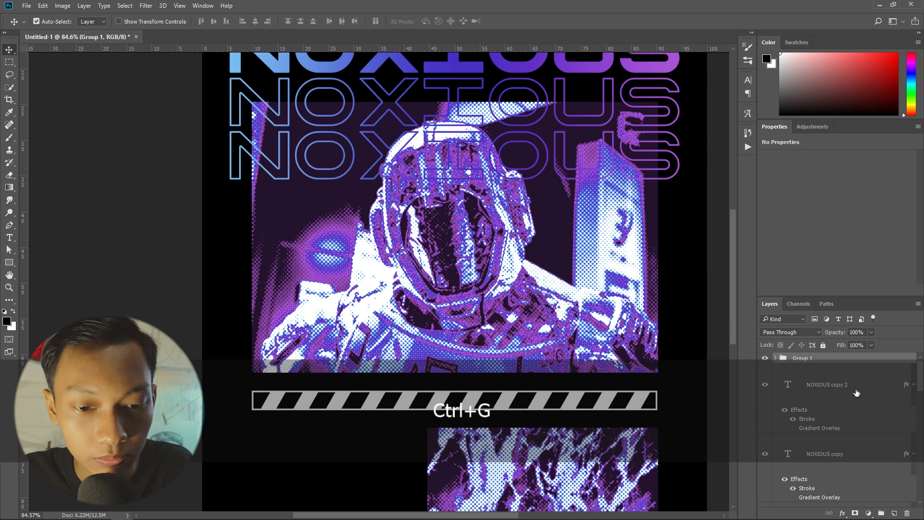
# Group the three NOXIOUS text layers and name the group noxious
pyautogui.click(856, 393)
pyautogui.scroll(-2, 862, 413)
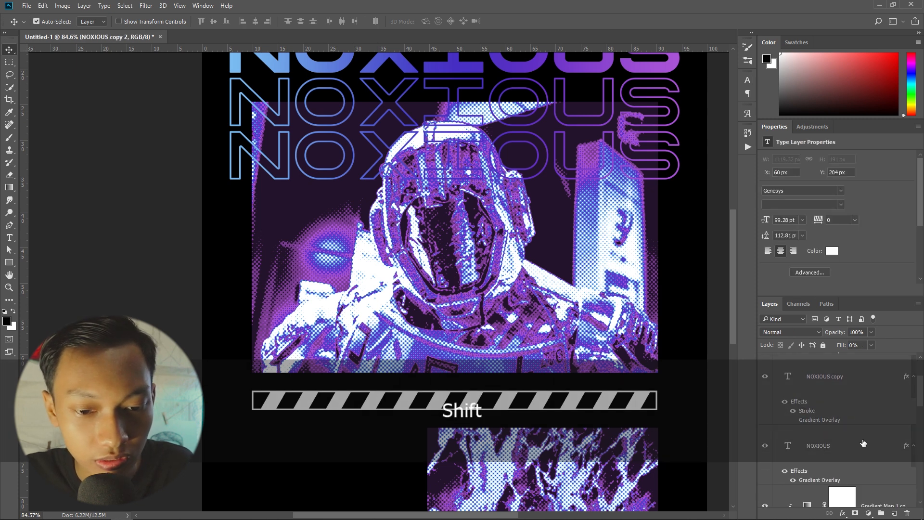
pyautogui.hotkey('ctrl', 'g')
pyautogui.doubleClick(803, 359)
pyautogui.press('capslock')
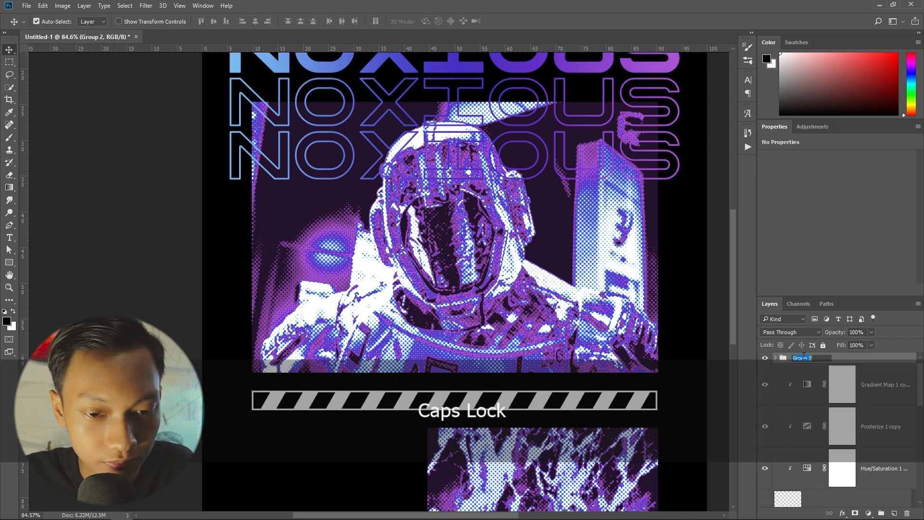
pyautogui.write('noxi')
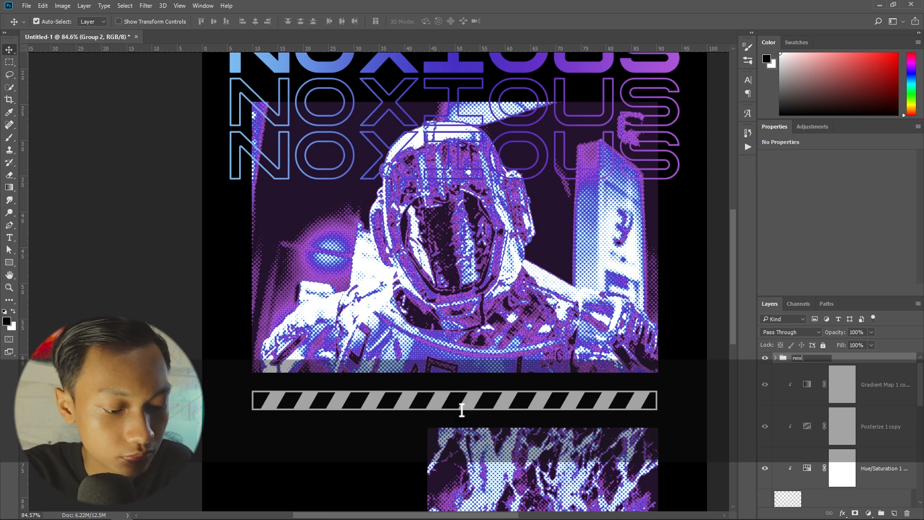
pyautogui.write('ous')
pyautogui.press('Return')
# Group each image with its adjustment layers, naming the lower group Gambar 1 and the upper group Gambar 2
pyautogui.click(802, 384)
pyautogui.hotkey('ctrl', 'g')
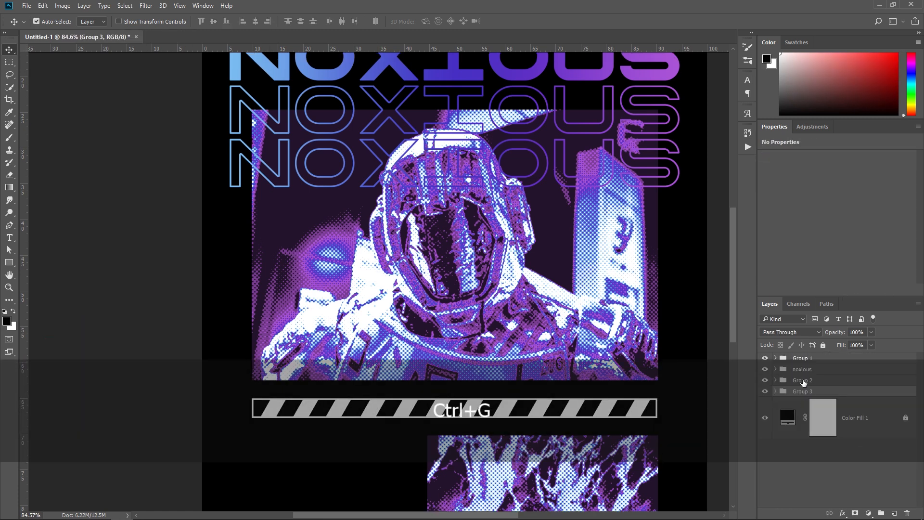
pyautogui.doubleClick(804, 390)
pyautogui.write('G')
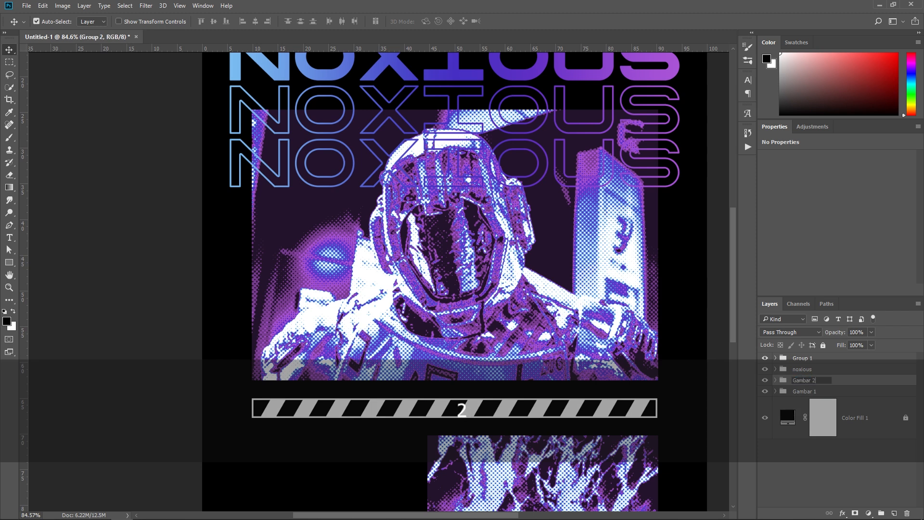
# Rename the striped bar's group as Kotak Miring
pyautogui.doubleClick(802, 357)
pyautogui.press('capslock')
pyautogui.write('Kotak Gari')
pyautogui.press('BackSpace')
pyautogui.press('BackSpace')
pyautogui.press('BackSpace')
pyautogui.press('BackSpace')
pyautogui.write('Miring')
pyautogui.press('Return')
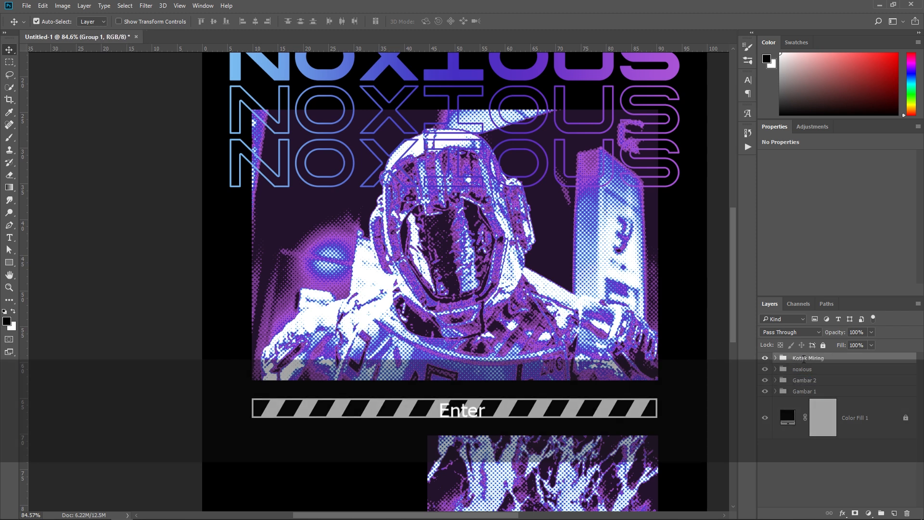
# Add an empty layer above the Kotak Miring group and set the Brush to white at 100% opacity
pyautogui.click(860, 474)
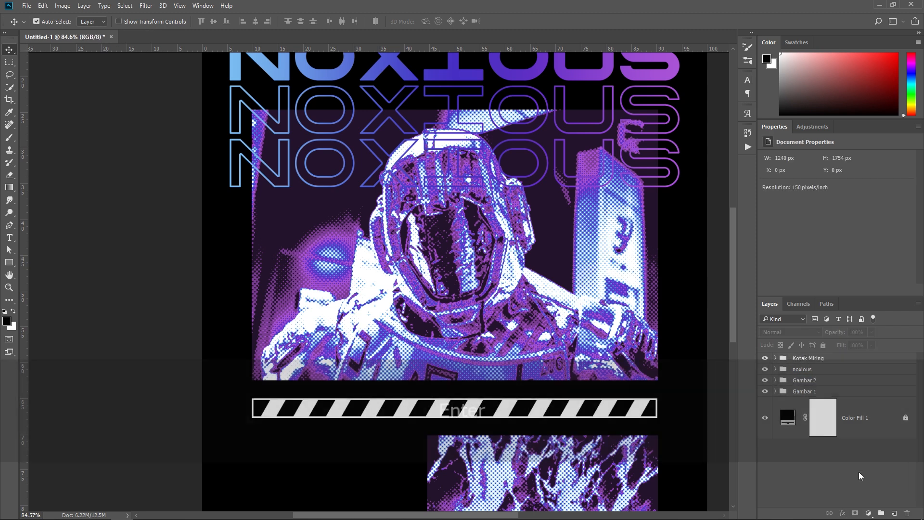
pyautogui.click(854, 360)
pyautogui.click(894, 512)
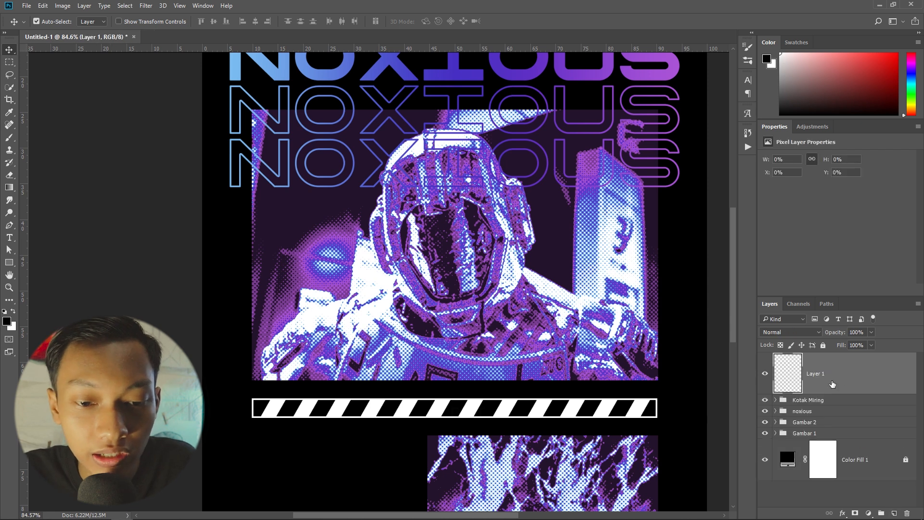
pyautogui.press('b')
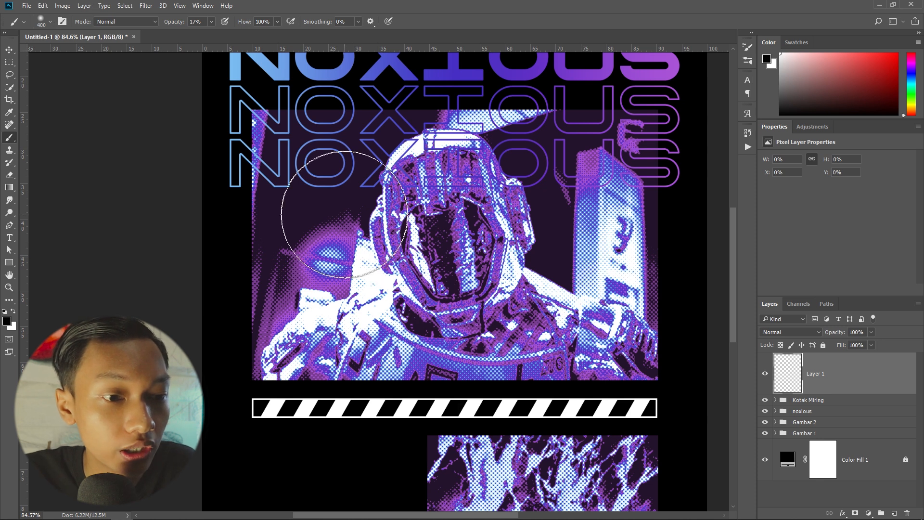
pyautogui.click(43, 21)
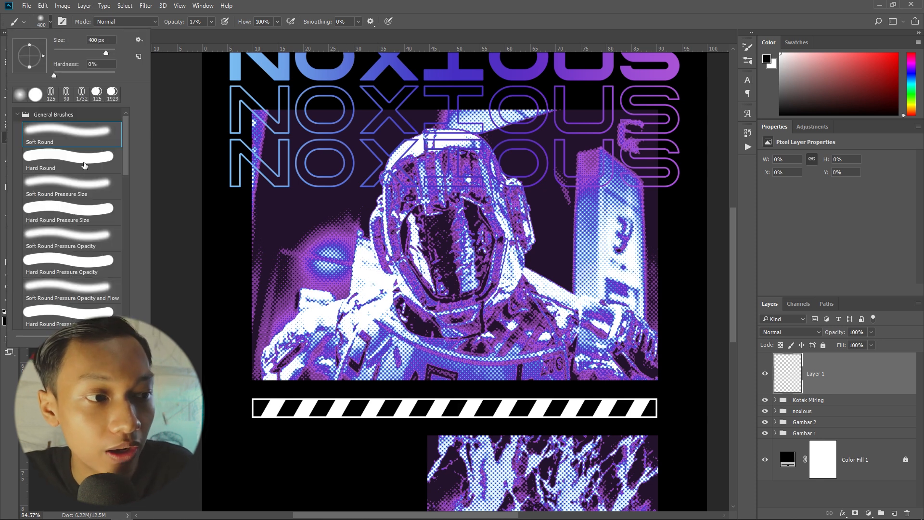
pyautogui.doubleClick(67, 91)
pyautogui.press('x')
pyautogui.press('0')
pyautogui.click(450, 260)
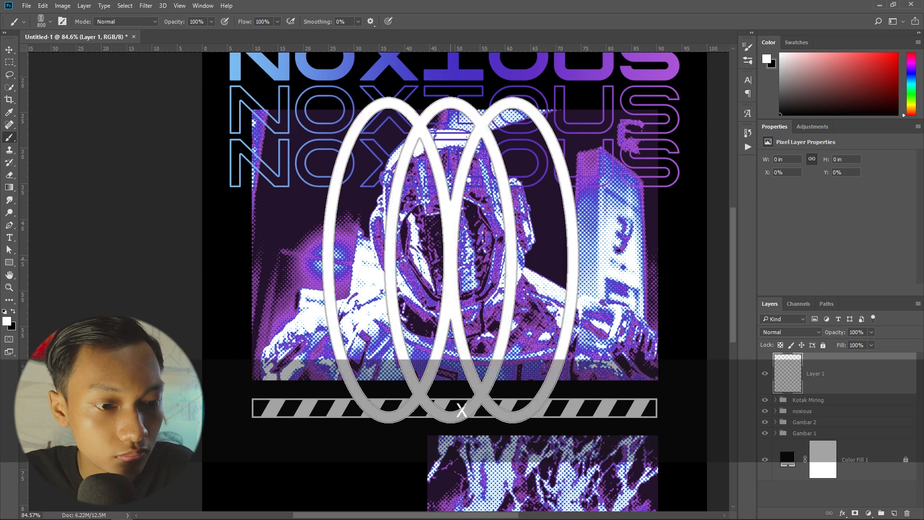
pyautogui.press('ctrl')
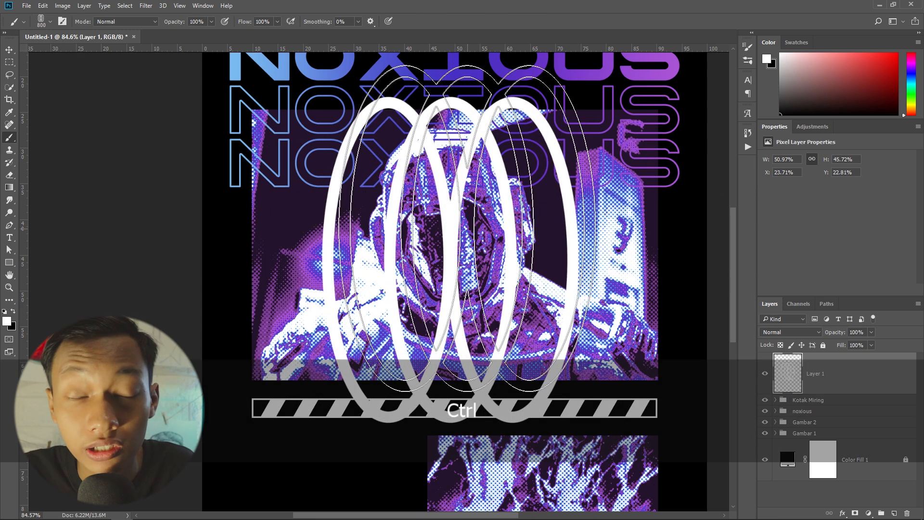
pyautogui.hotkey('ctrl', 'z')
# Look through the DekGrafis shape brushes in the Shapes for Streetwear Design set, previewing their outlines over the poster
pyautogui.rightClick(46, 83)
pyautogui.click(67, 194)
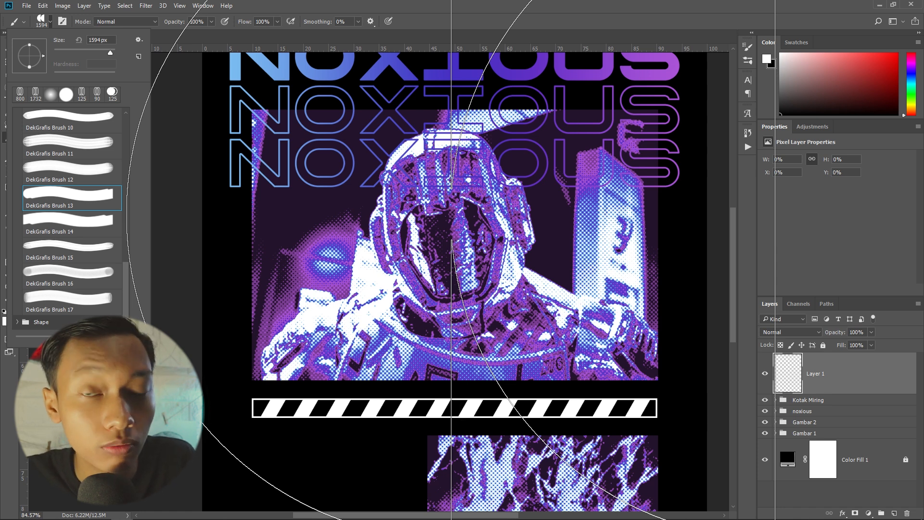
pyautogui.press(',')
pyautogui.press(',')
pyautogui.press(',')
pyautogui.press(',')
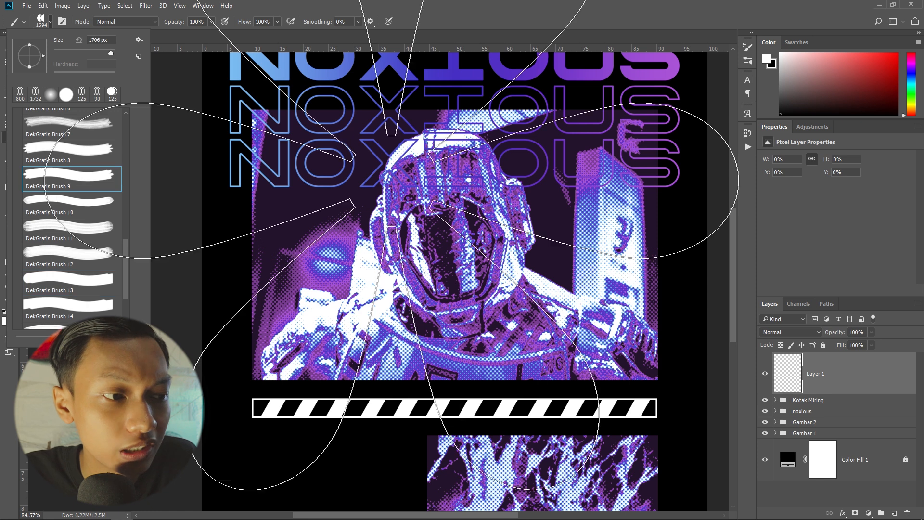
pyautogui.click(48, 144)
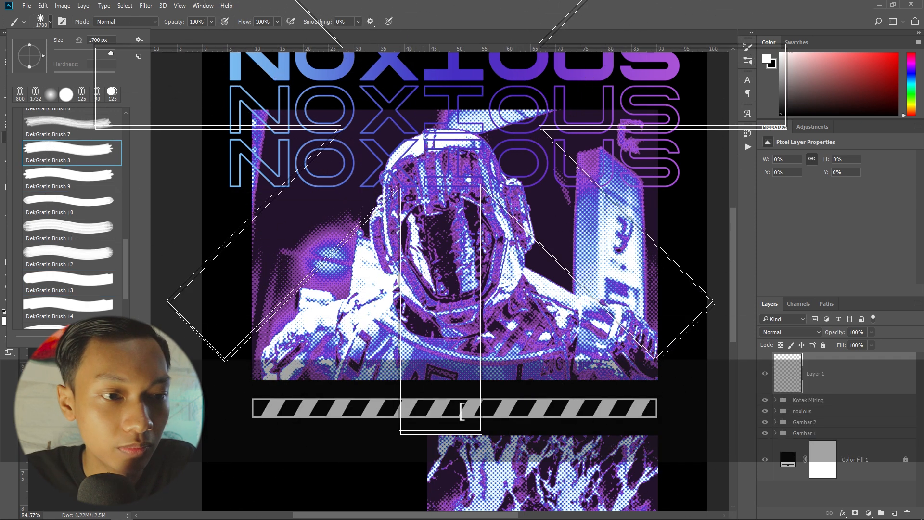
pyautogui.scroll(2, 53, 185)
pyautogui.click(58, 164)
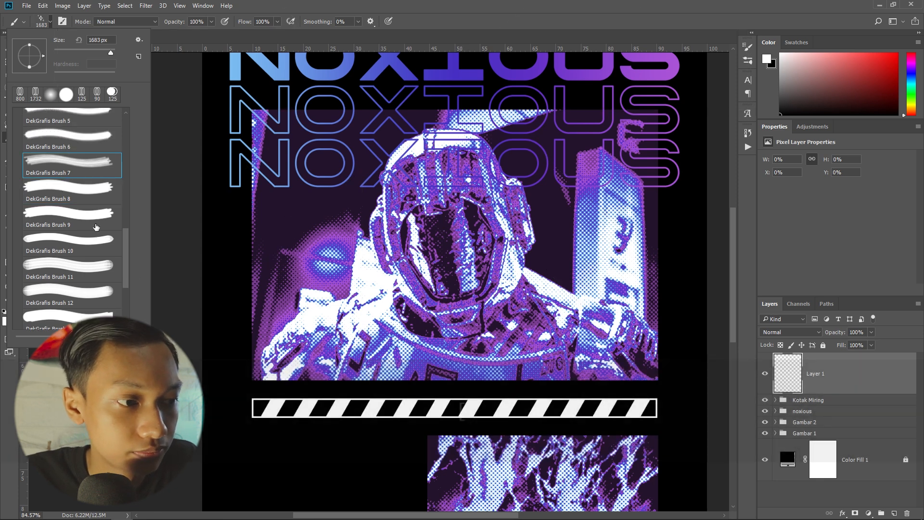
pyautogui.scroll(4, 453, 255)
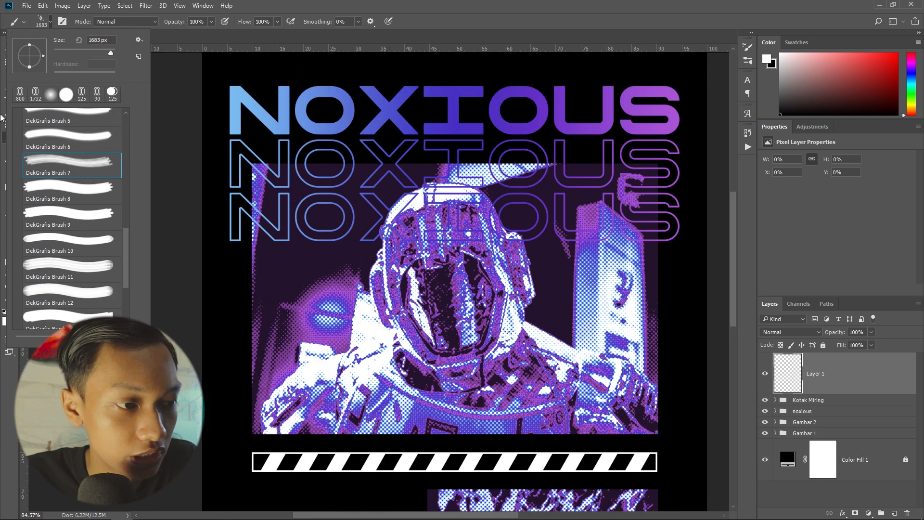
pyautogui.scroll(3, 76, 175)
pyautogui.scroll(1, 76, 175)
# Stamp a solid white starburst beside the robot's helmet, over its shoulder, using DekGrafis Brush 2 at 500 px
pyautogui.doubleClick(72, 176)
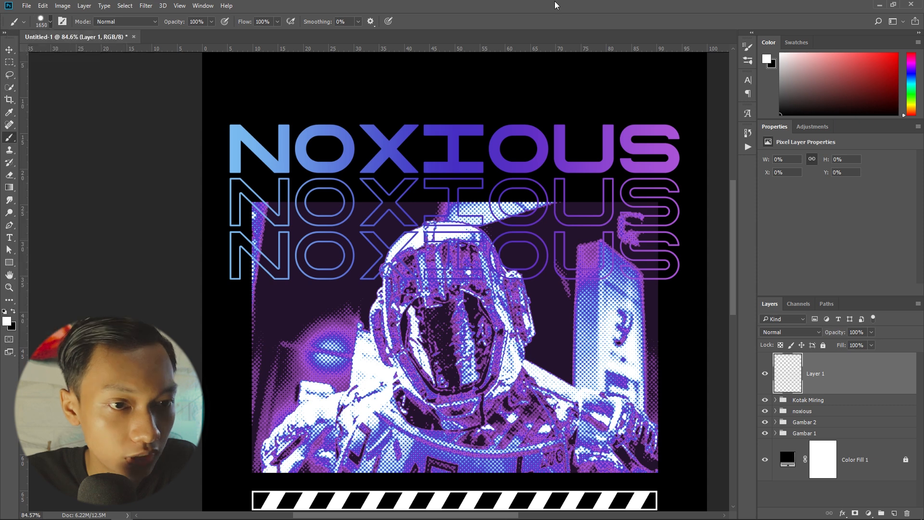
pyautogui.press('[')
pyautogui.press('[')
pyautogui.press('[')
pyautogui.press('[')
pyautogui.press('[')
pyautogui.press('[')
pyautogui.press('[')
pyautogui.press('[')
pyautogui.press('[')
pyautogui.press('[')
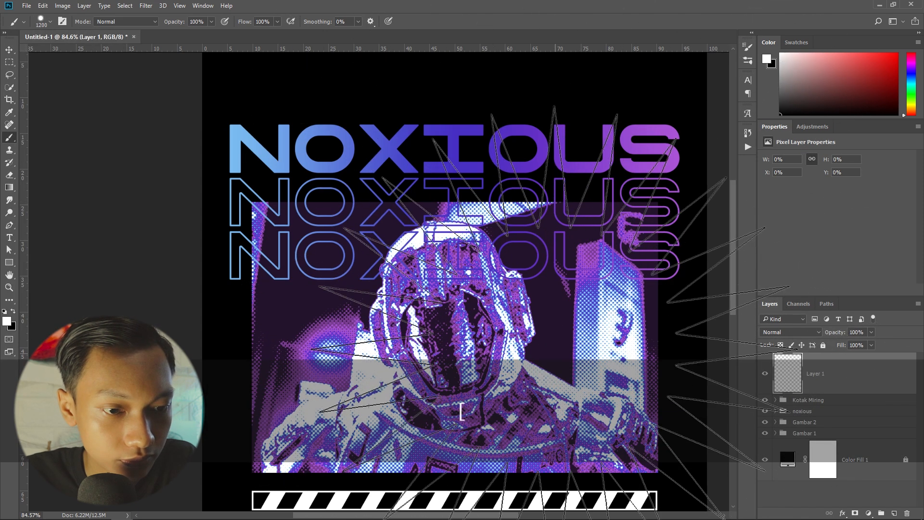
pyautogui.press('space')
pyautogui.moveTo(555, 347); pyautogui.dragTo(535, 227)
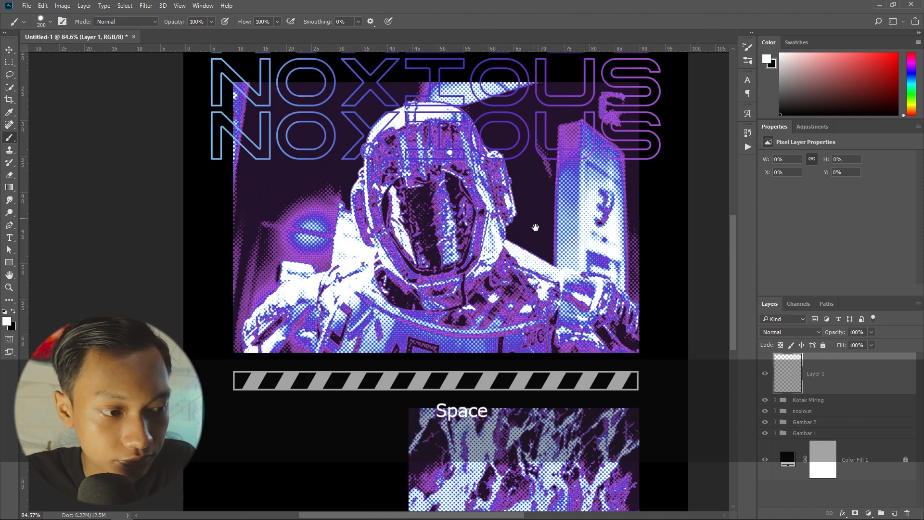
pyautogui.press(']')
pyautogui.press(']')
pyautogui.press(']')
pyautogui.press(']')
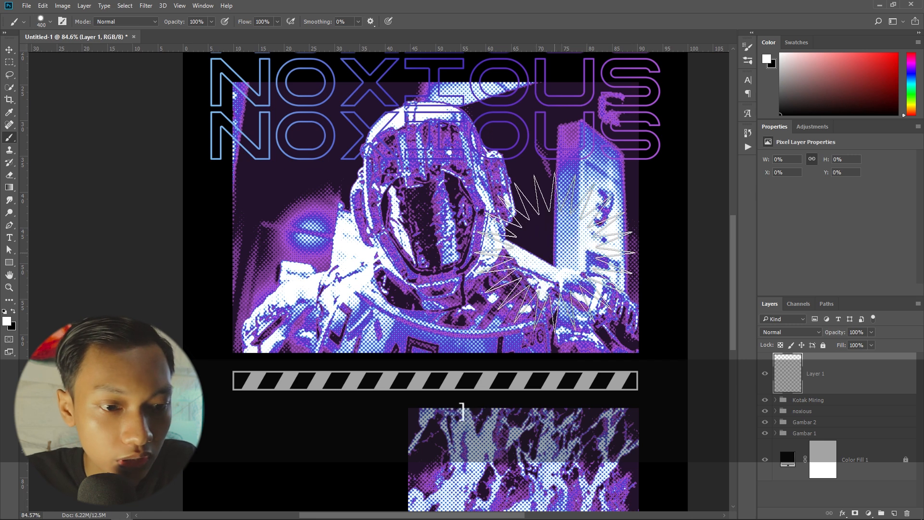
pyautogui.click(536, 248)
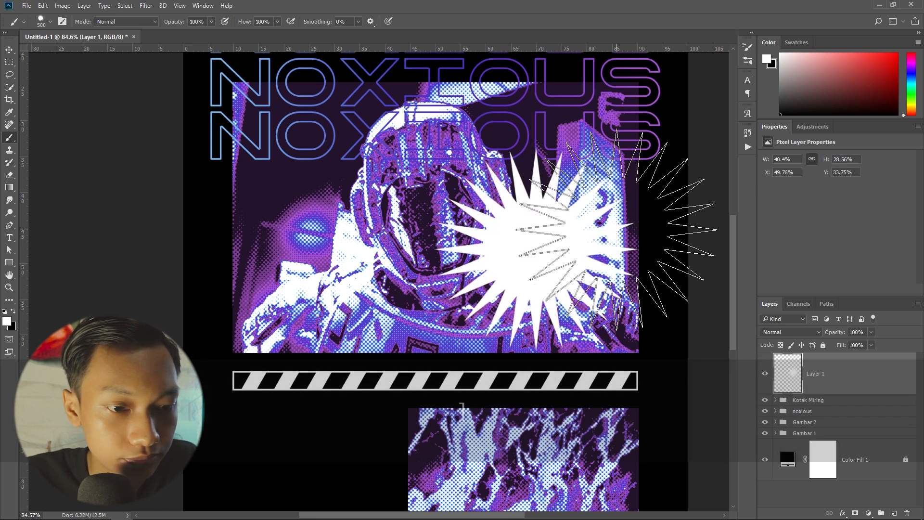
pyautogui.press('v')
pyautogui.press('space')
pyautogui.moveTo(521, 233); pyautogui.dragTo(529, 255)
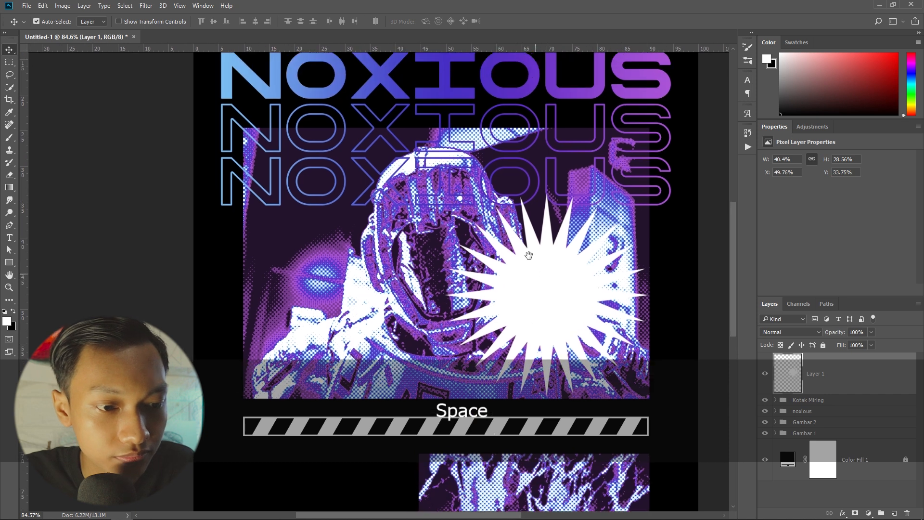
# Add another empty layer above the starburst and choose DekGrafis Brush 8, the eight-armed asterisk shape
pyautogui.click(895, 514)
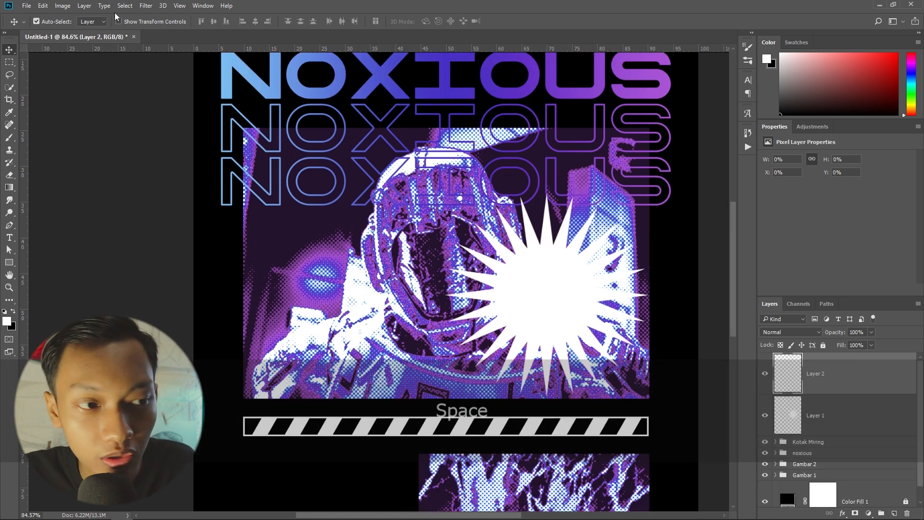
pyautogui.press('b')
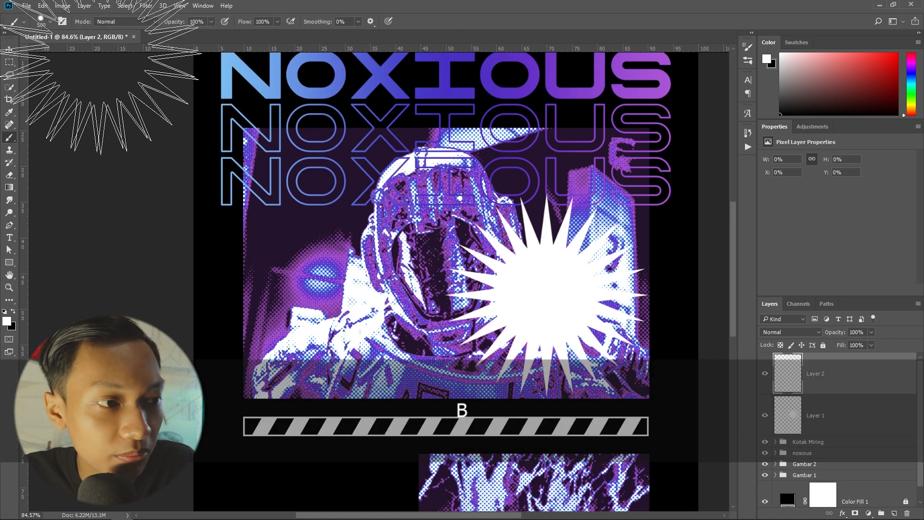
pyautogui.click(48, 22)
pyautogui.scroll(-3, 56, 240)
pyautogui.scroll(-3, 56, 268)
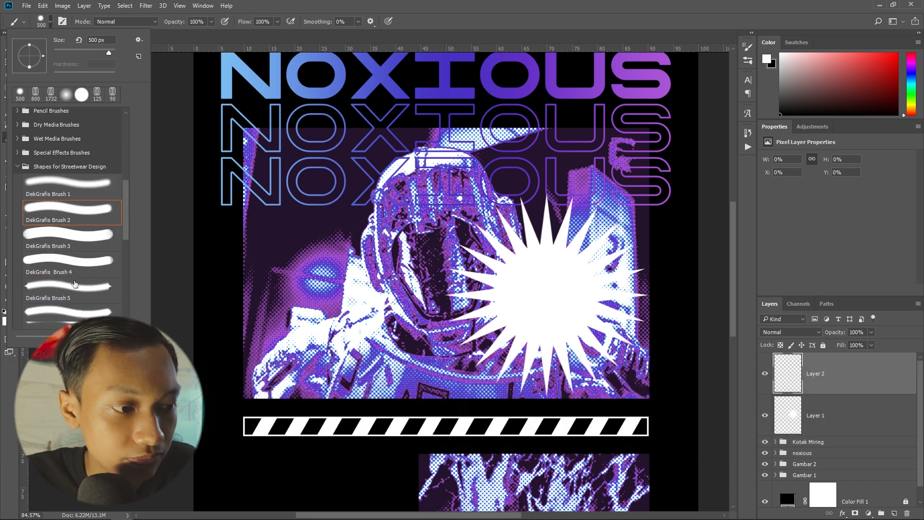
pyautogui.click(62, 228)
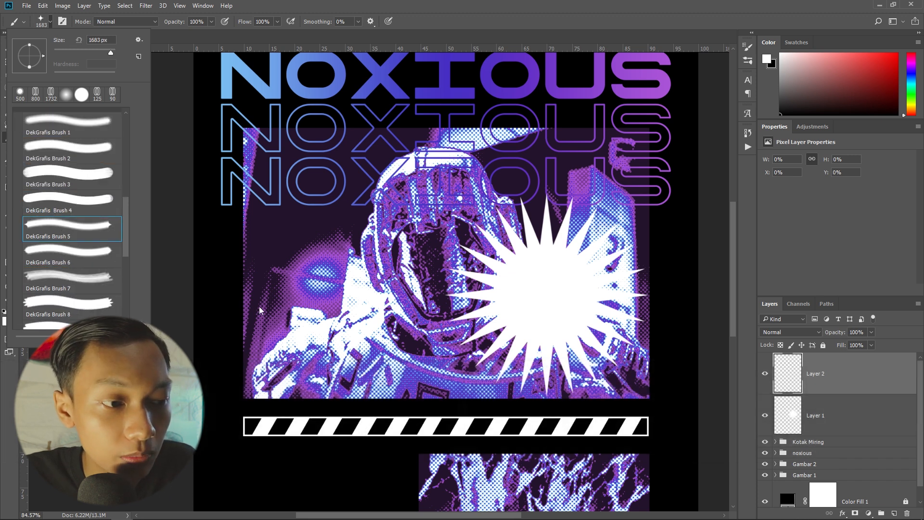
pyautogui.click(87, 202)
pyautogui.click(80, 301)
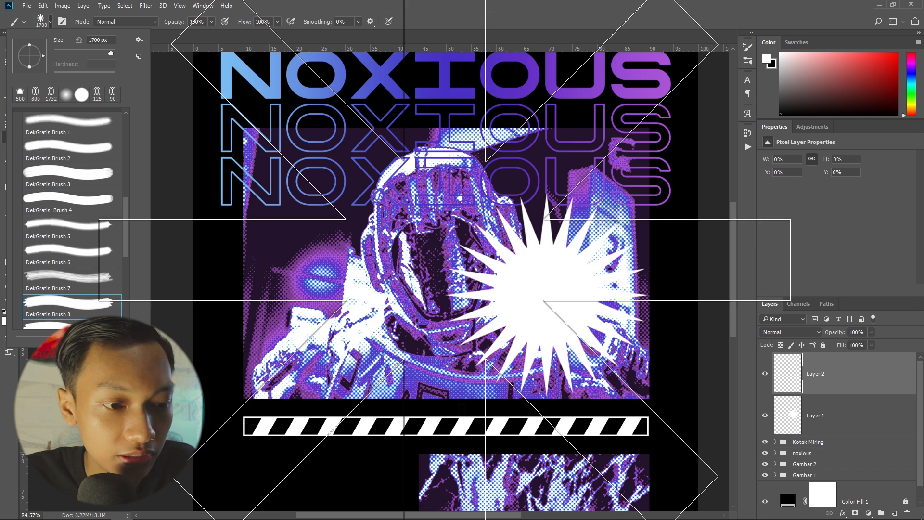
pyautogui.click(511, 55)
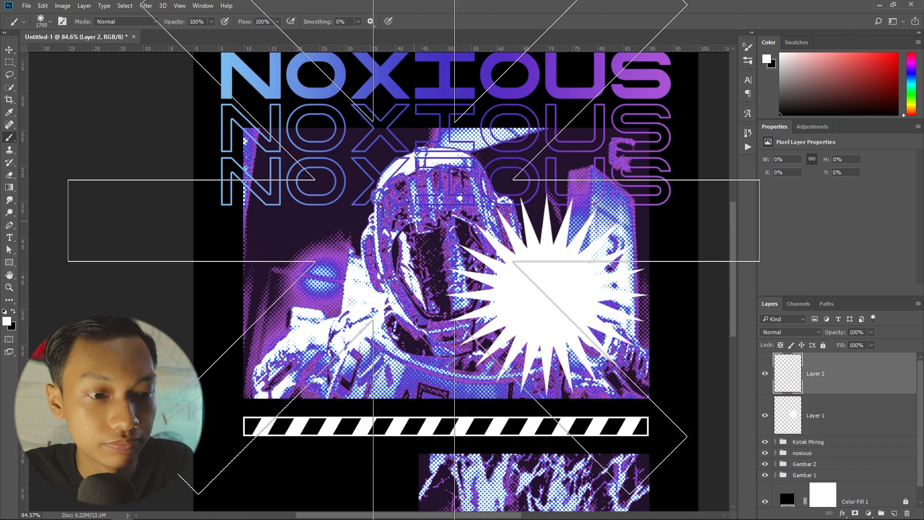
# Shrink the brush, stamp a white asterisk about 10% of the canvas width beside the robot's helmet, and hide its layer
pyautogui.press('[')
pyautogui.press('[')
pyautogui.press('[')
pyautogui.press('[')
pyautogui.press('[')
pyautogui.press('[')
pyautogui.press('[')
pyautogui.press('[')
pyautogui.press('[')
pyautogui.press('[')
pyautogui.press('[')
pyautogui.press('[')
pyautogui.press('[')
pyautogui.press('[')
pyautogui.press('[')
pyautogui.press('[')
pyautogui.press('[')
pyautogui.press('[')
pyautogui.press('[')
pyautogui.press('[')
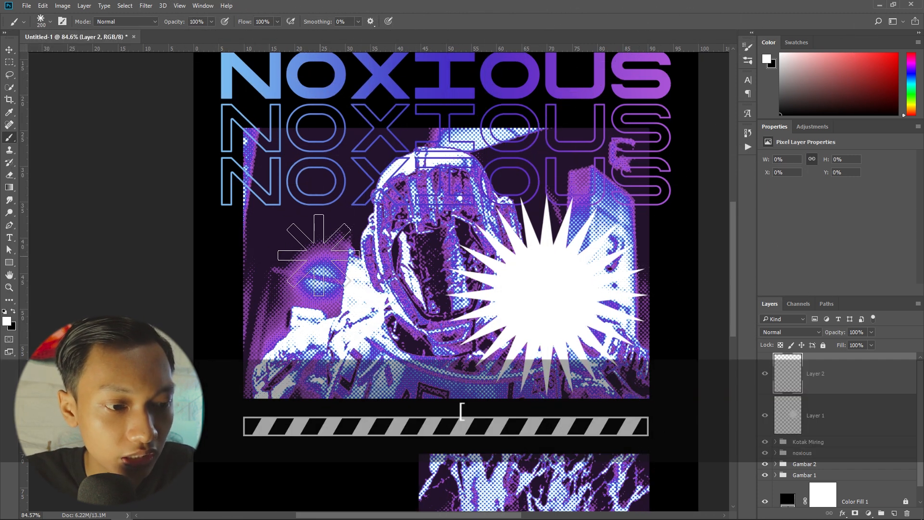
pyautogui.click(286, 236)
pyautogui.press('v')
pyautogui.hotkey('ctrl', '0')
pyautogui.click(764, 373)
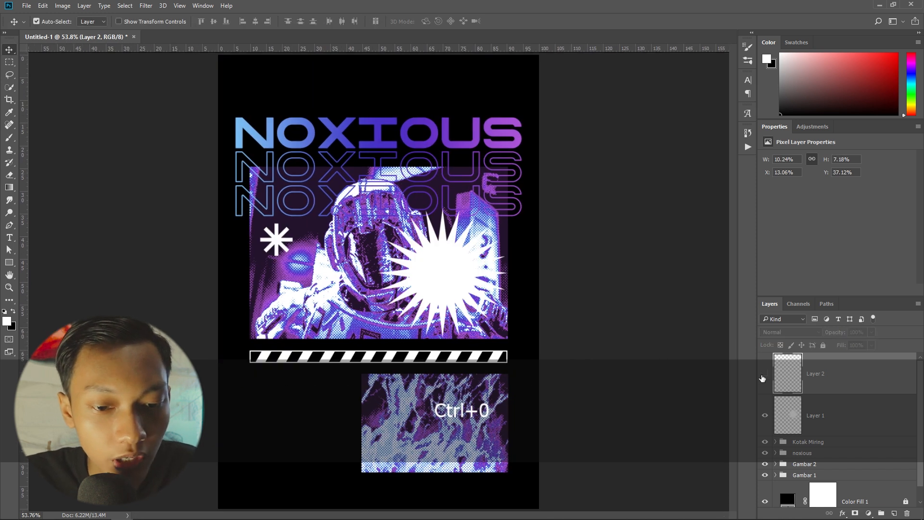
# Toggle the starburst layer's visibility and show the asterisk layer again
pyautogui.click(765, 416)
pyautogui.click(765, 416)
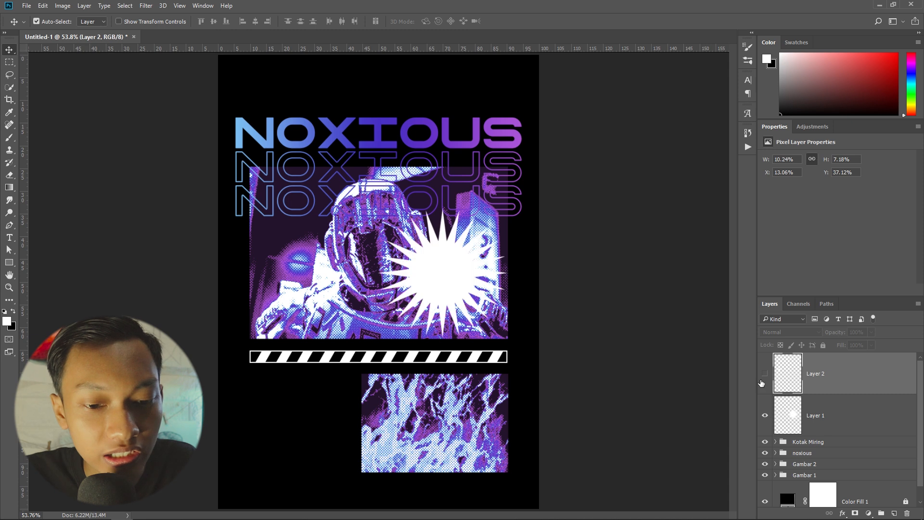
pyautogui.click(764, 374)
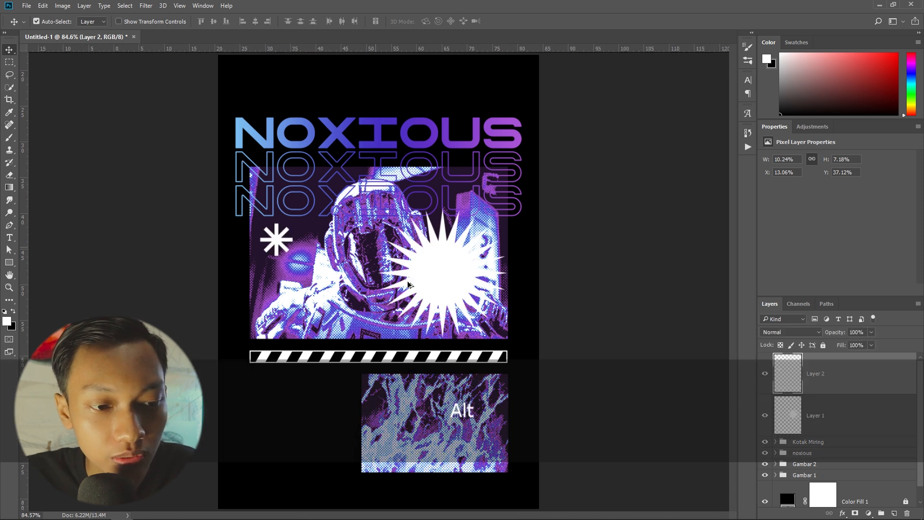
# Scale the white starburst down proportionally to about 83% and shift it slightly farther from the robot's helmet
pyautogui.scroll(2, 407, 281)
pyautogui.click(470, 279)
pyautogui.hotkey('ctrl', 't')
pyautogui.moveTo(568, 371); pyautogui.dragTo(552, 356)
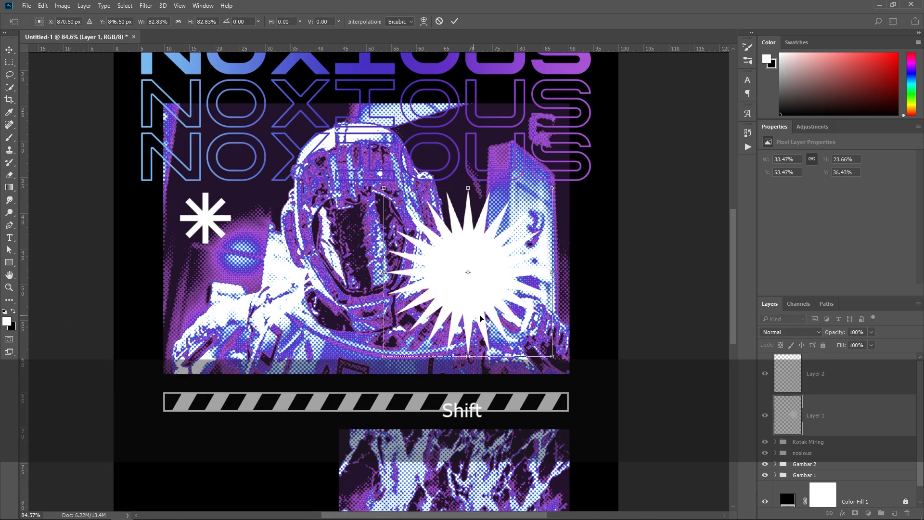
pyautogui.moveTo(473, 318); pyautogui.dragTo(485, 318)
pyautogui.press('Return')
pyautogui.click(670, 285)
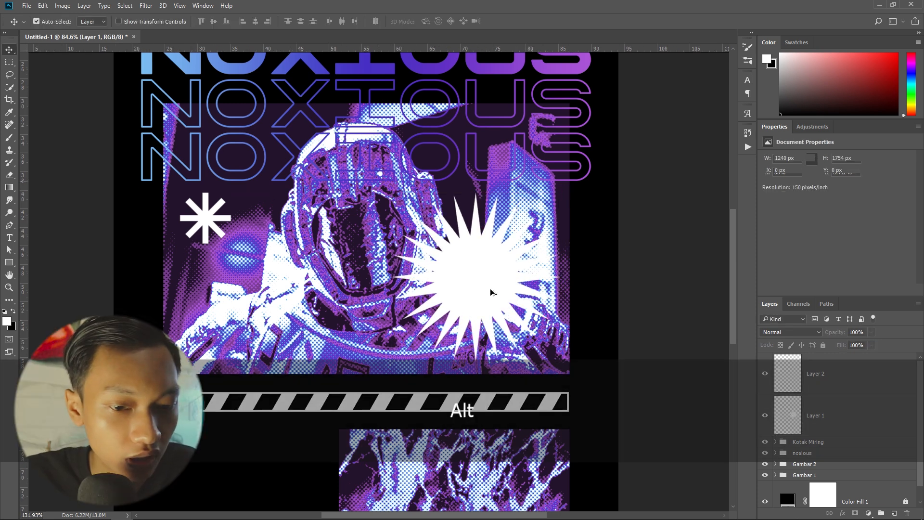
# Paste the two-line text "VOL. 01" over the starburst in the Genesys font and colour it black, 000000
pyautogui.scroll(2, 468, 275)
pyautogui.click(470, 279)
pyautogui.press('t')
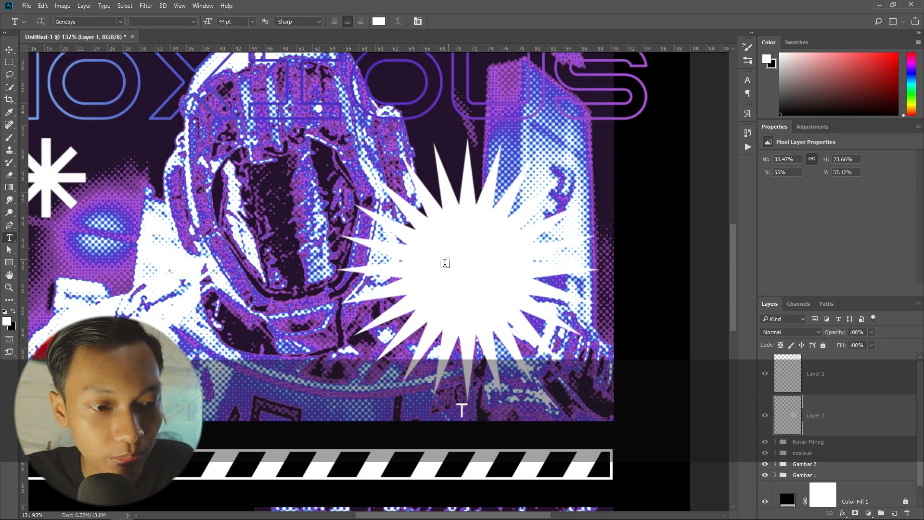
pyautogui.click(480, 256)
pyautogui.hotkey('ctrl', 'v')
pyautogui.hotkey('ctrl', 'a')
pyautogui.click(831, 251)
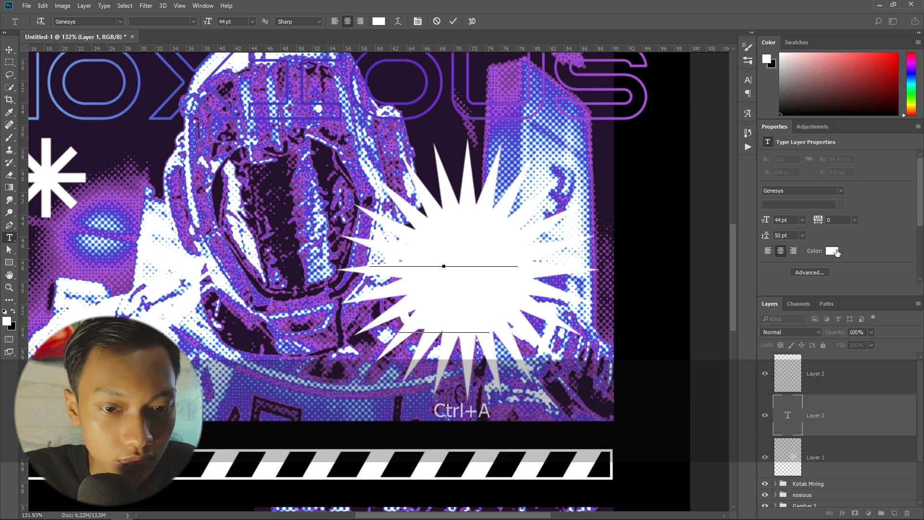
pyautogui.write('000000')
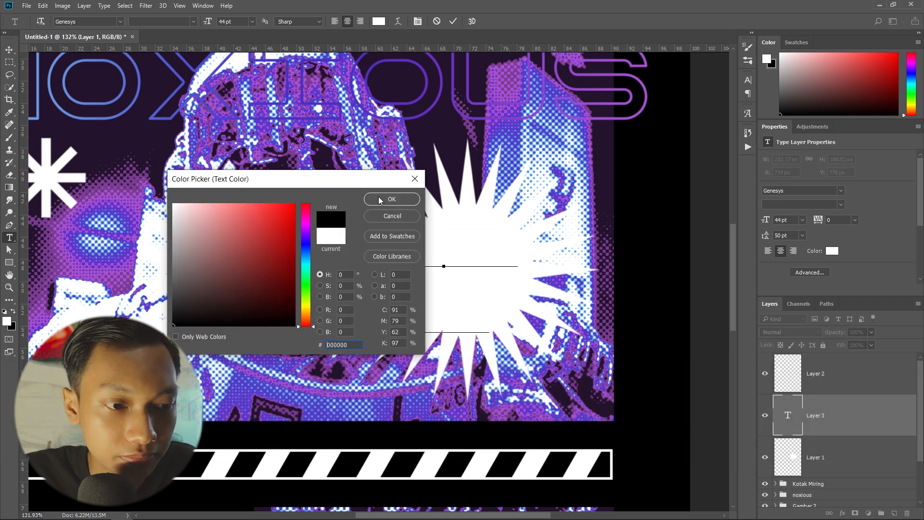
pyautogui.click(390, 200)
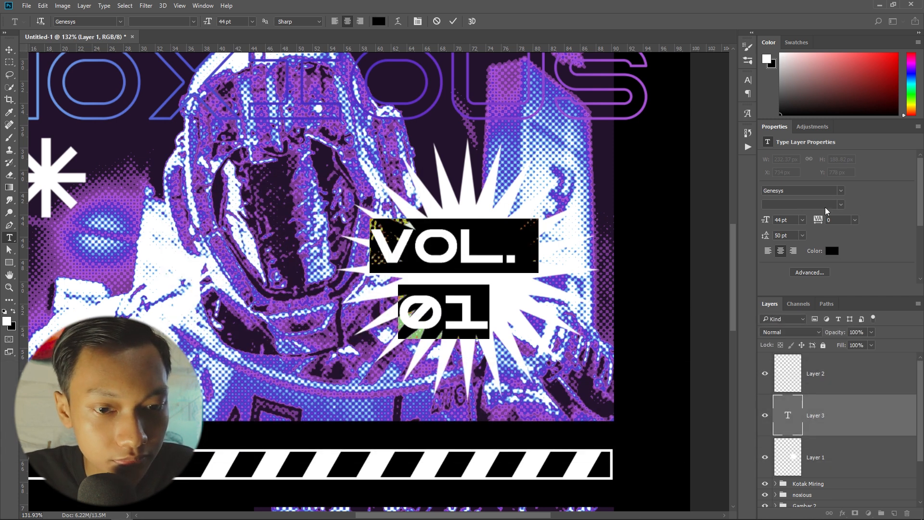
# Set the "VOL." line to 20 pt and give the two-line text 30 pt leading and left alignment
pyautogui.click(508, 256)
pyautogui.moveTo(512, 252); pyautogui.dragTo(310, 238)
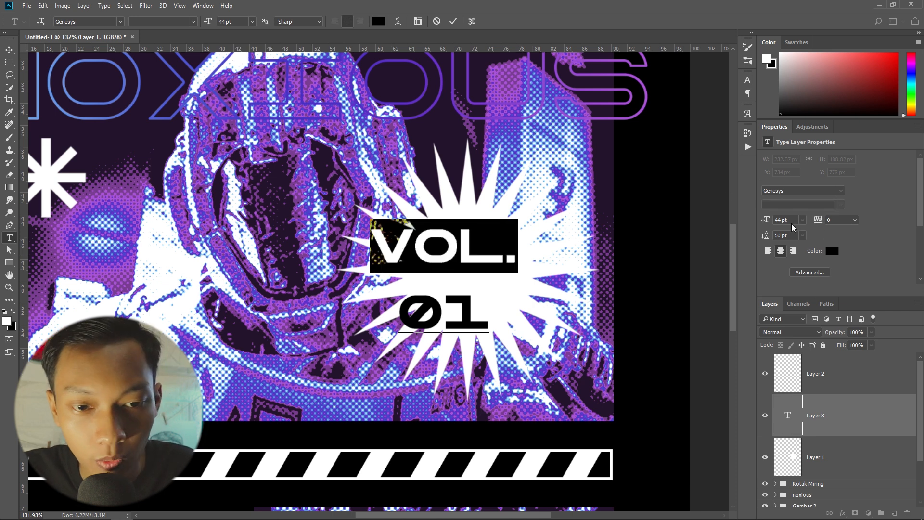
pyautogui.write('20')
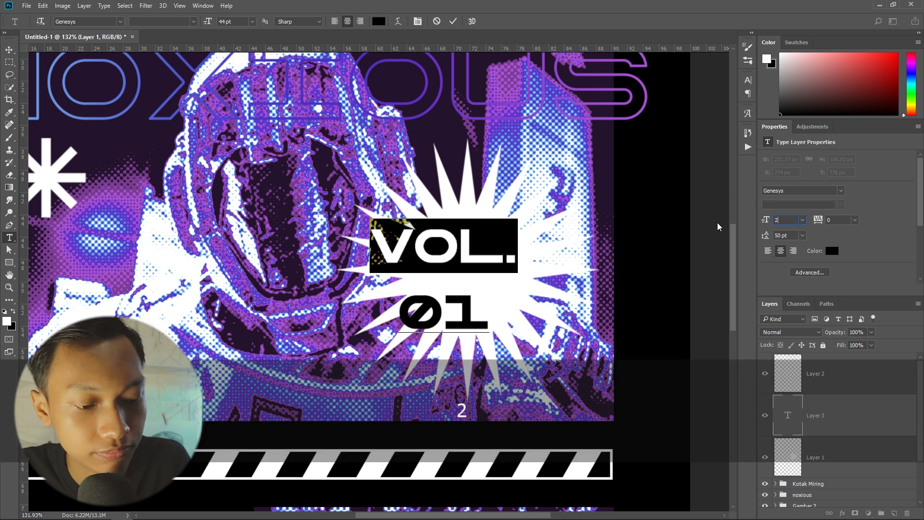
pyautogui.press('Return')
pyautogui.click(803, 235)
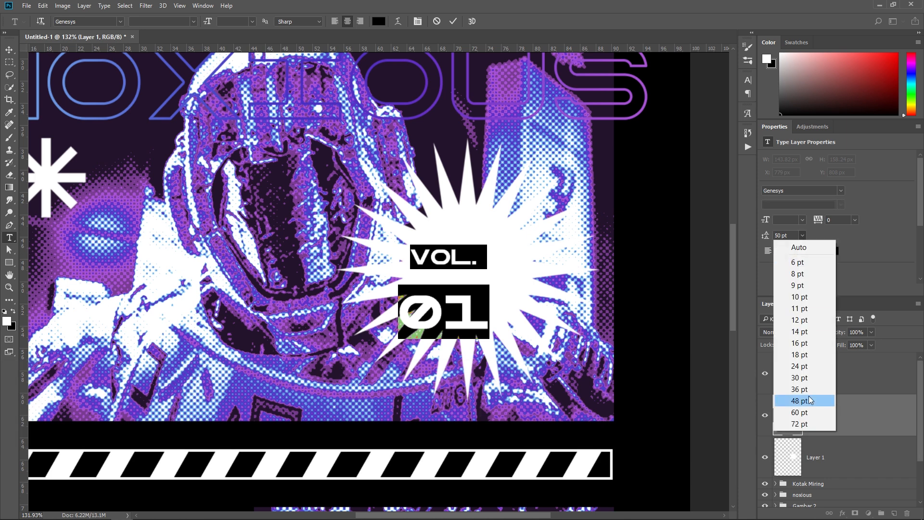
pyautogui.click(789, 365)
# Centre the "VOL. 01" text inside the white starburst
pyautogui.press('v')
pyautogui.moveTo(479, 292); pyautogui.dragTo(511, 270)
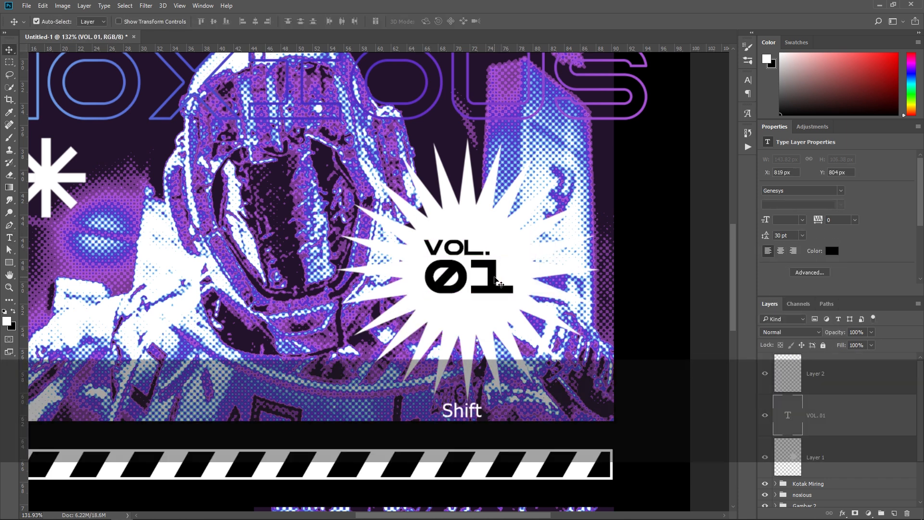
pyautogui.scroll(-3, 460, 279)
pyautogui.moveTo(472, 296); pyautogui.dragTo(472, 299)
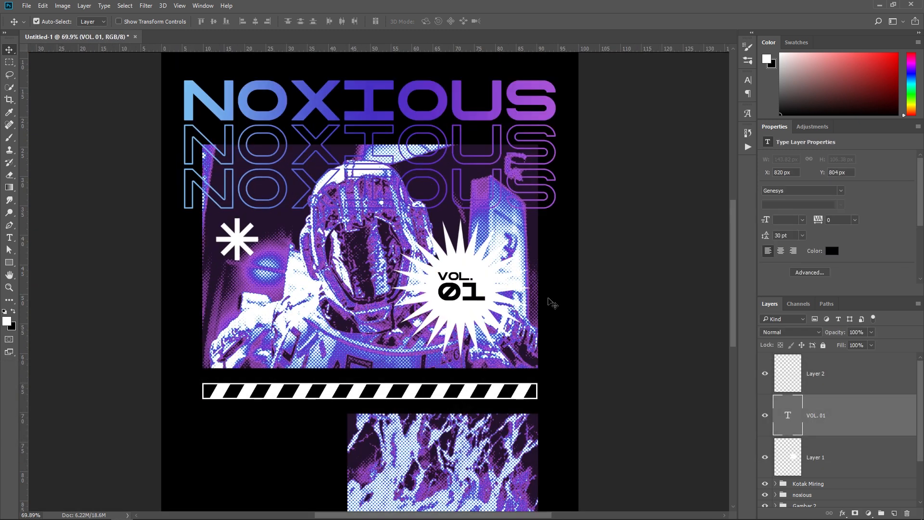
pyautogui.hotkey('ctrl', '0')
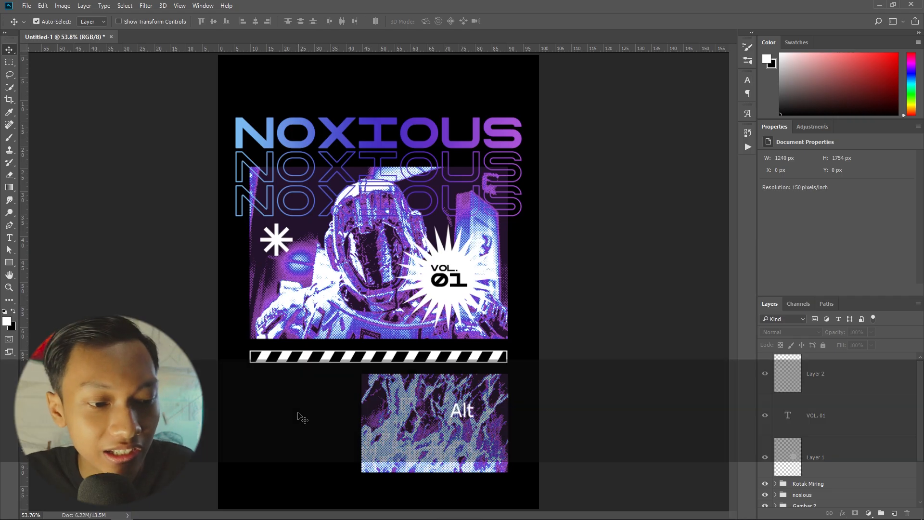
# Mask the sea-foam texture down to a smaller rectangle covering only its upper-right part, below the striped bar
pyautogui.scroll(3, 299, 417)
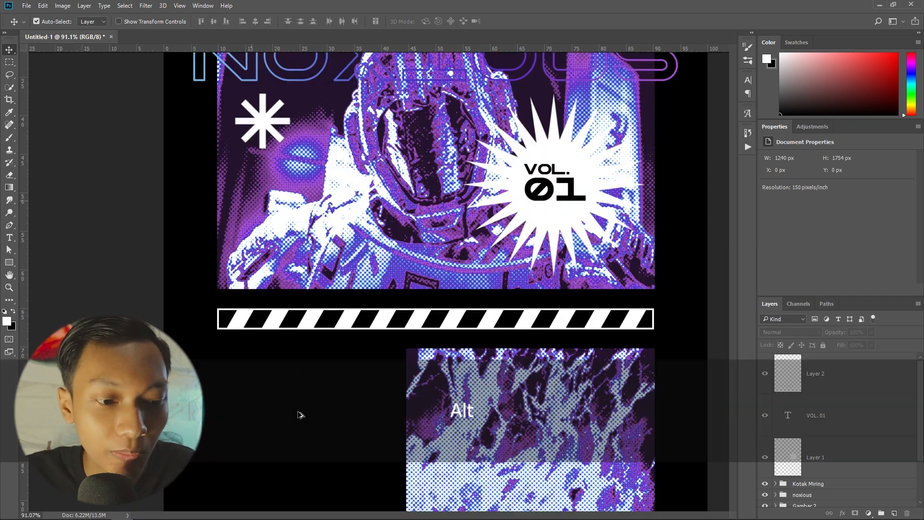
pyautogui.scroll(1, 299, 416)
pyautogui.moveTo(299, 380); pyautogui.dragTo(302, 327)
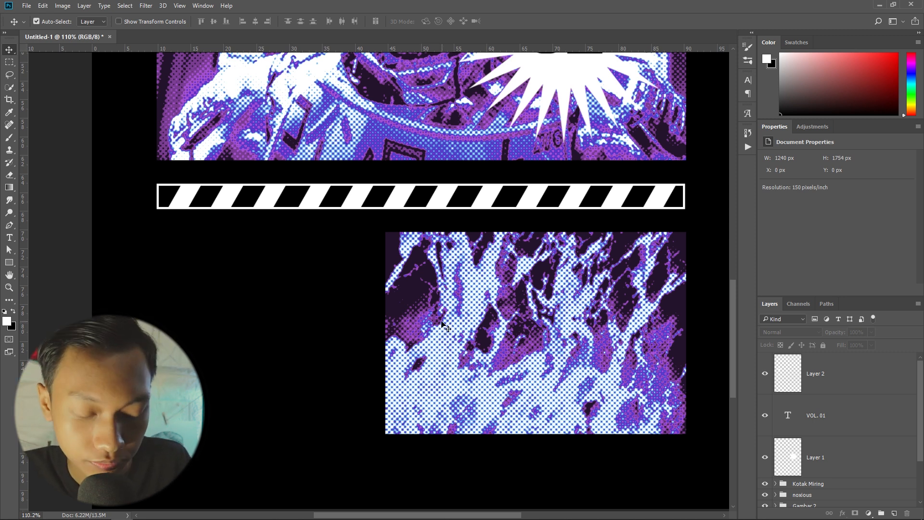
pyautogui.click(579, 303)
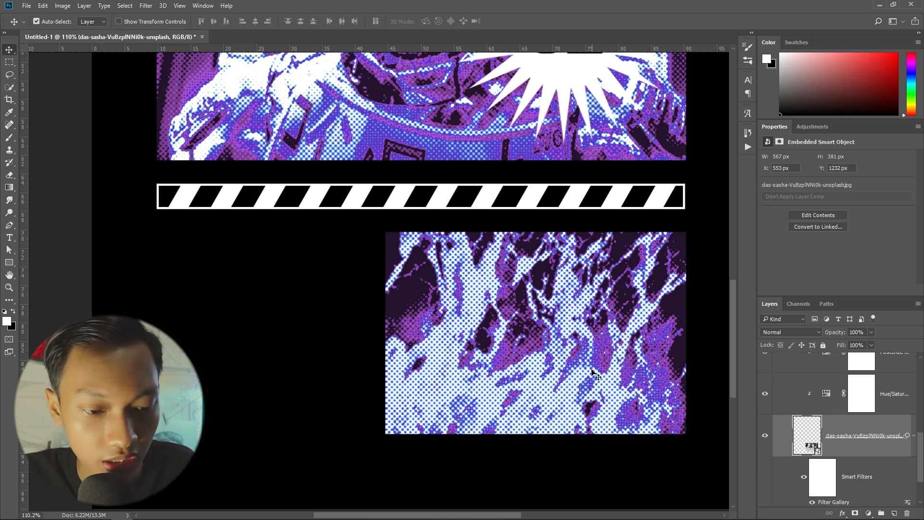
pyautogui.press('m')
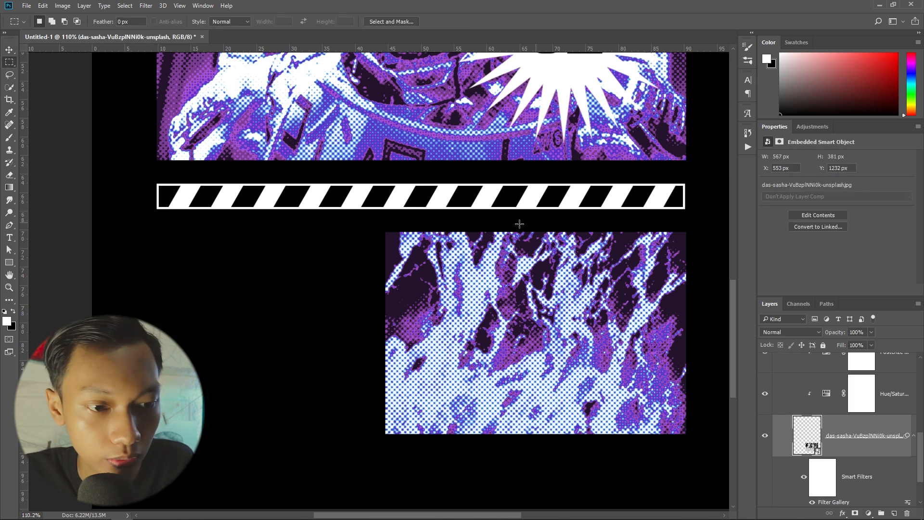
pyautogui.moveTo(483, 227); pyautogui.dragTo(690, 373)
pyautogui.hotkey('ctrl', 'd')
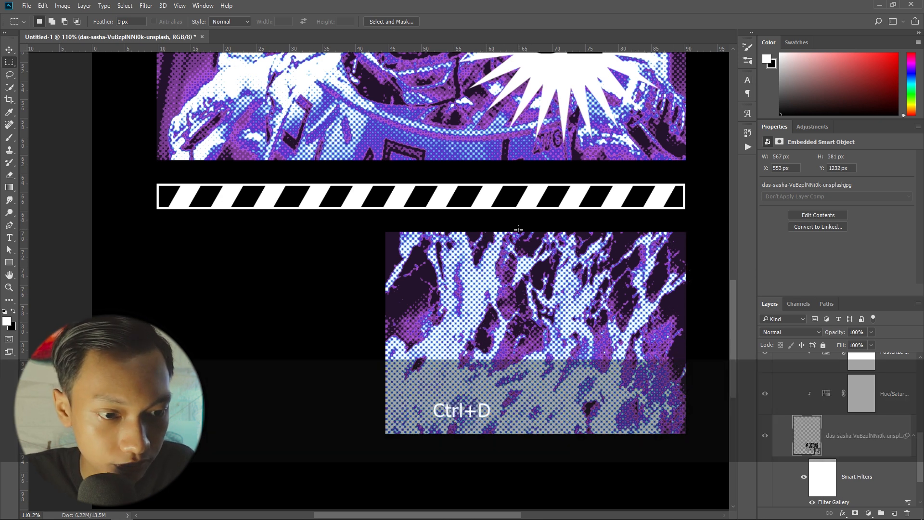
pyautogui.moveTo(521, 228); pyautogui.dragTo(689, 358)
pyautogui.hotkey('ctrl', 'd')
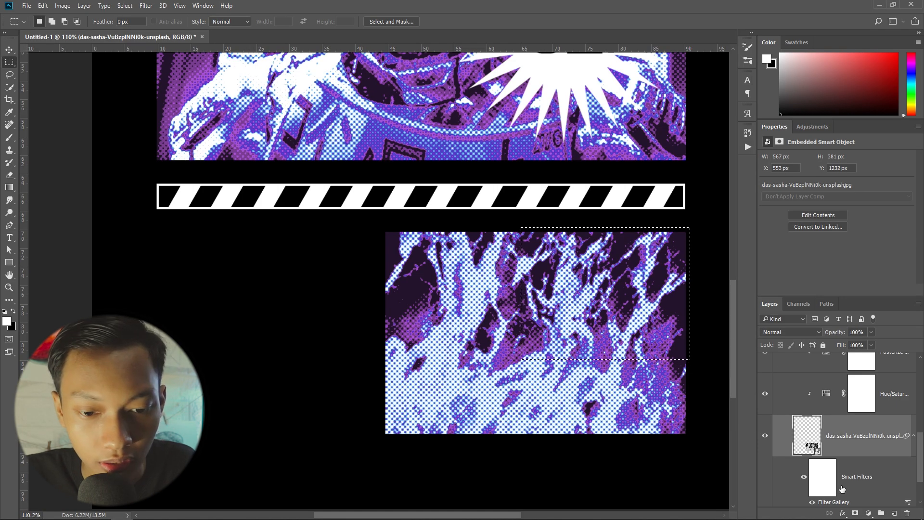
pyautogui.click(856, 513)
pyautogui.press('v')
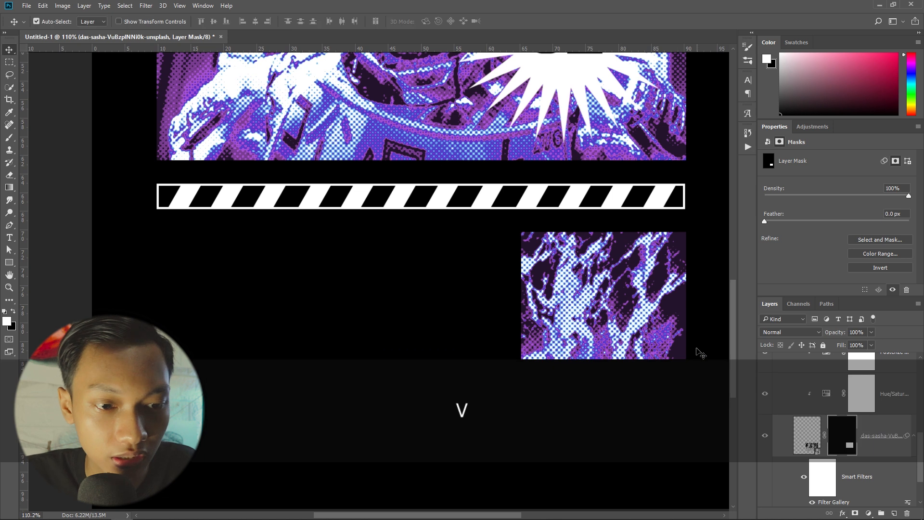
# Draw a white circle about 190 px wide above the asterisk layer and place it beside the cropped sea-foam texture
pyautogui.press('space')
pyautogui.moveTo(402, 270); pyautogui.dragTo(420, 270)
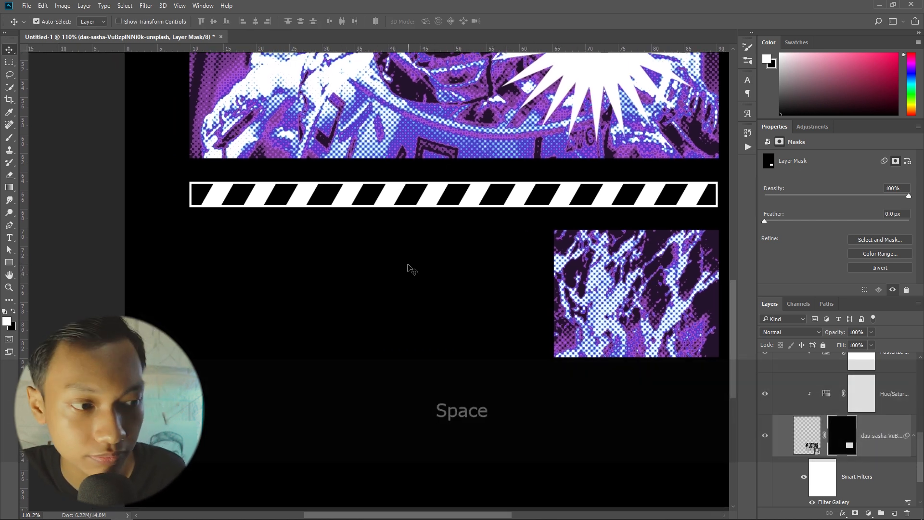
pyautogui.scroll(5, 866, 424)
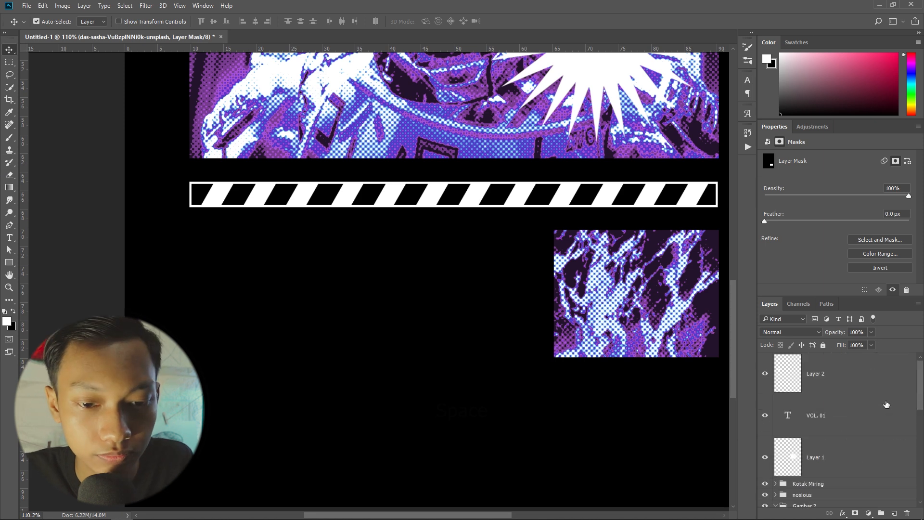
pyautogui.click(876, 383)
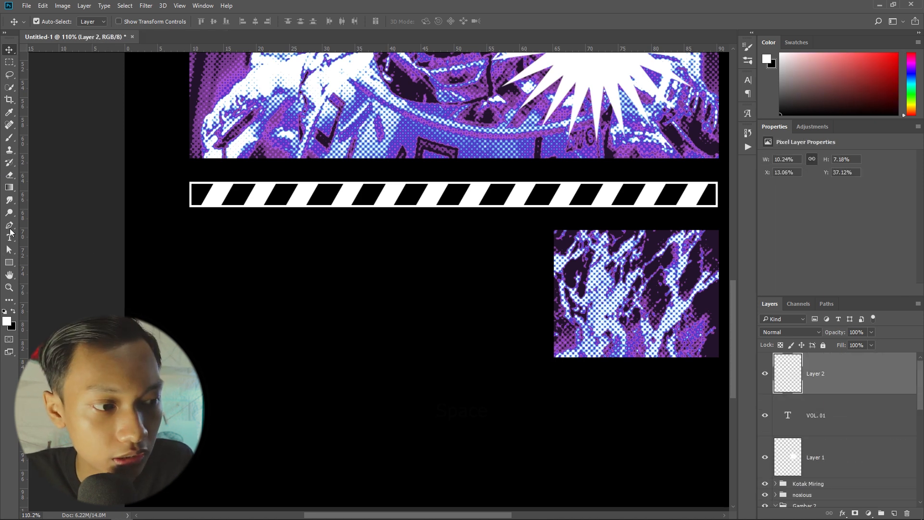
pyautogui.hotkey('shift', 'u')
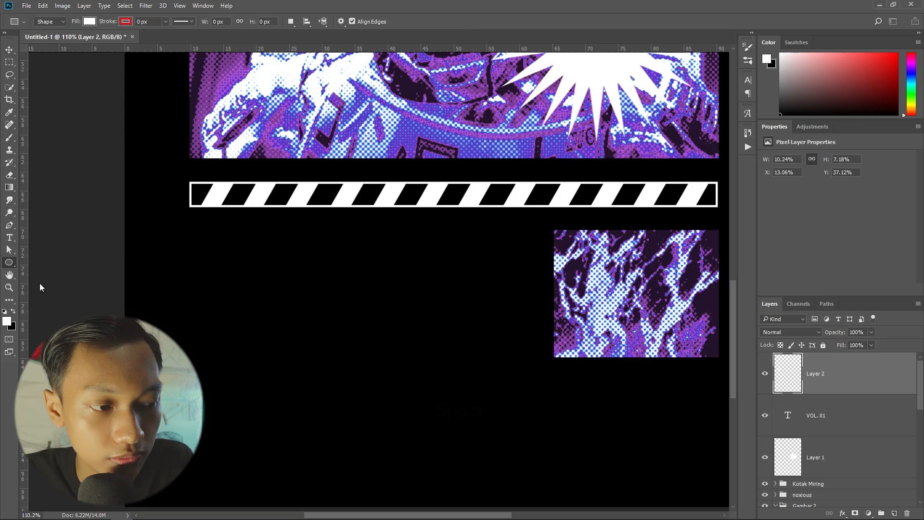
pyautogui.rightClick(10, 266)
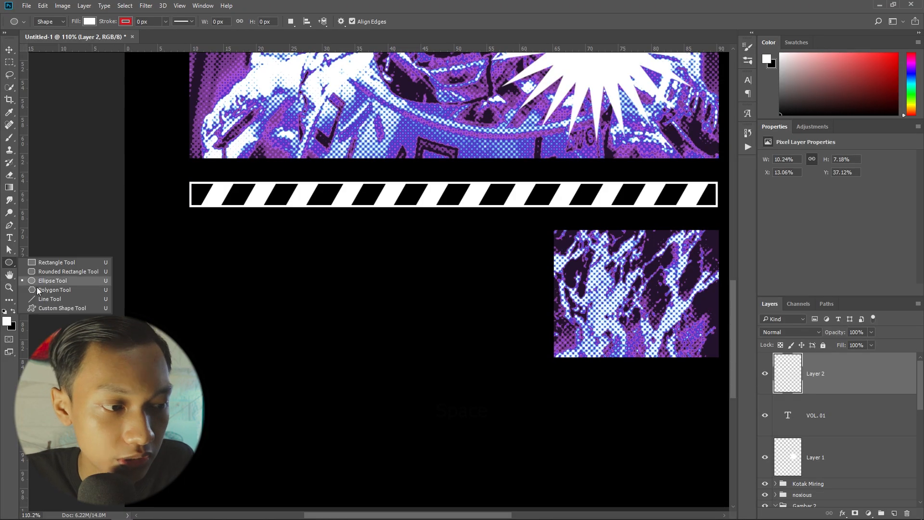
pyautogui.click(49, 282)
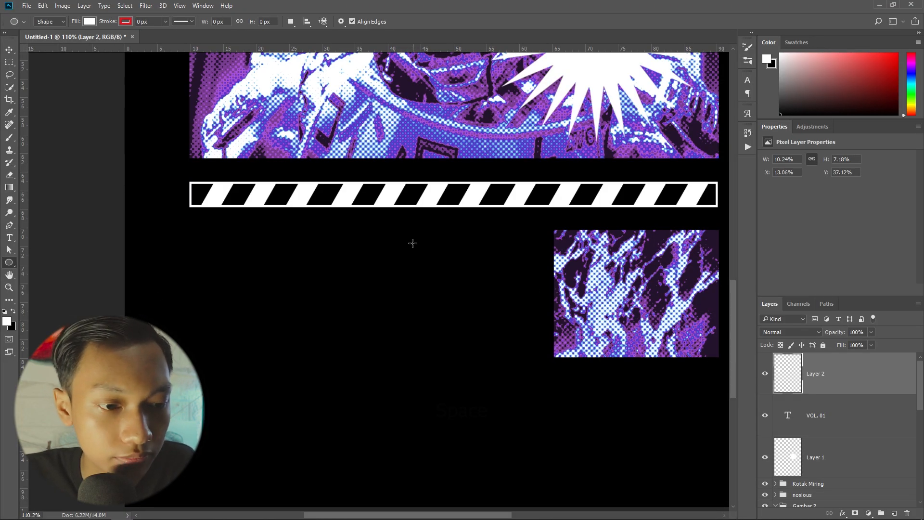
pyautogui.moveTo(420, 244); pyautogui.dragTo(534, 345)
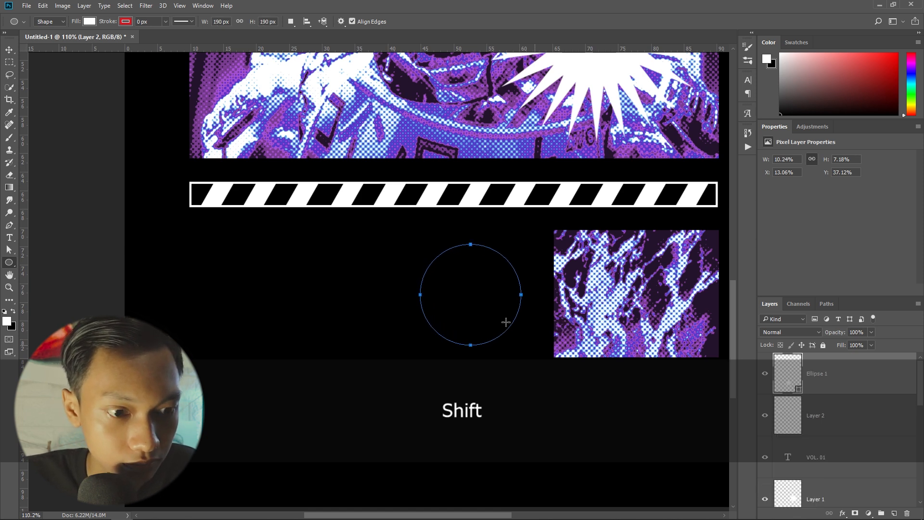
pyautogui.press('v')
pyautogui.moveTo(501, 319); pyautogui.dragTo(491, 299)
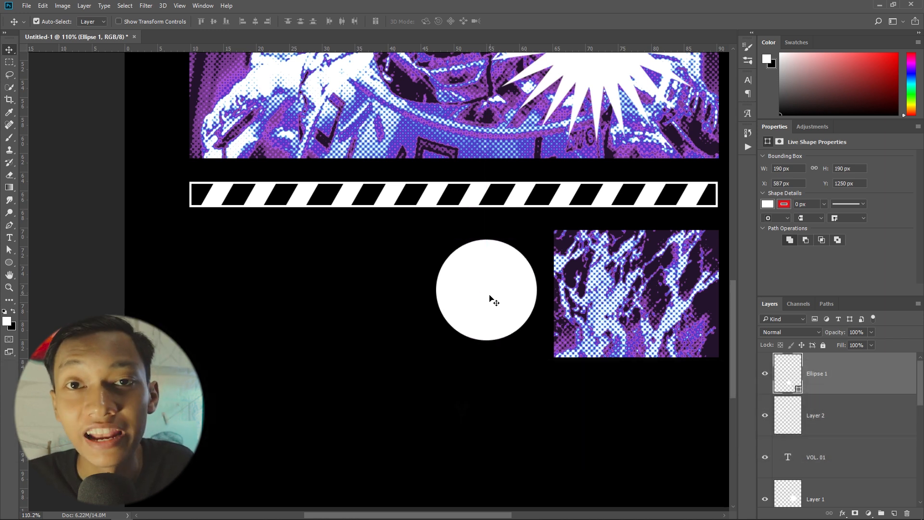
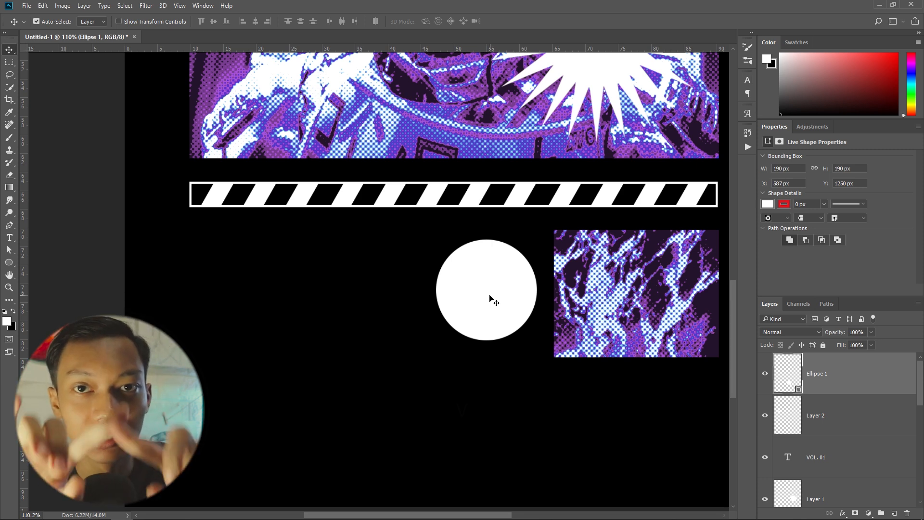
pyautogui.moveTo(492, 299); pyautogui.dragTo(487, 293)
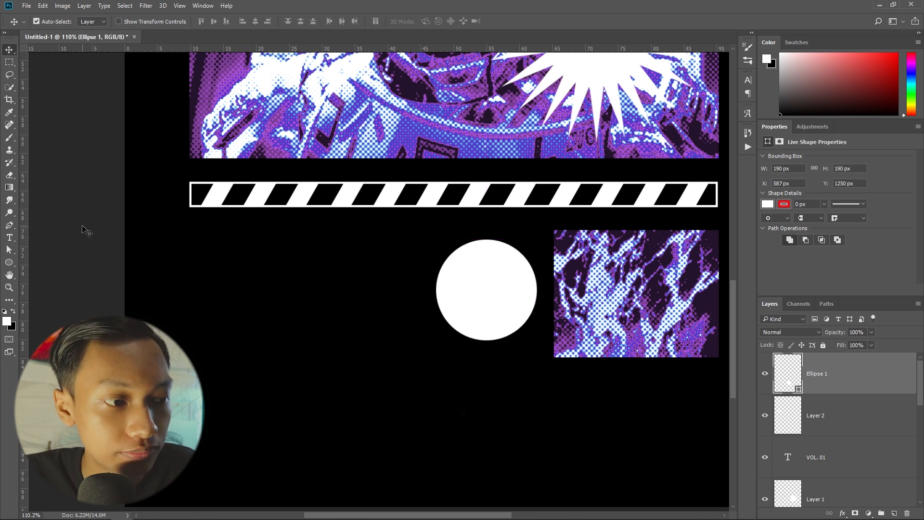
# Start white text along the circle's outline and enter "IMPORTANT"
pyautogui.press('t')
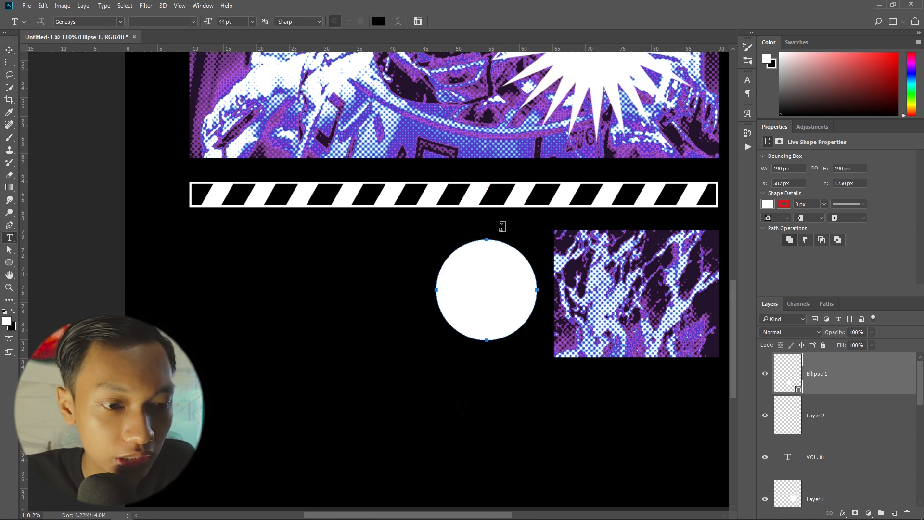
pyautogui.click(540, 228)
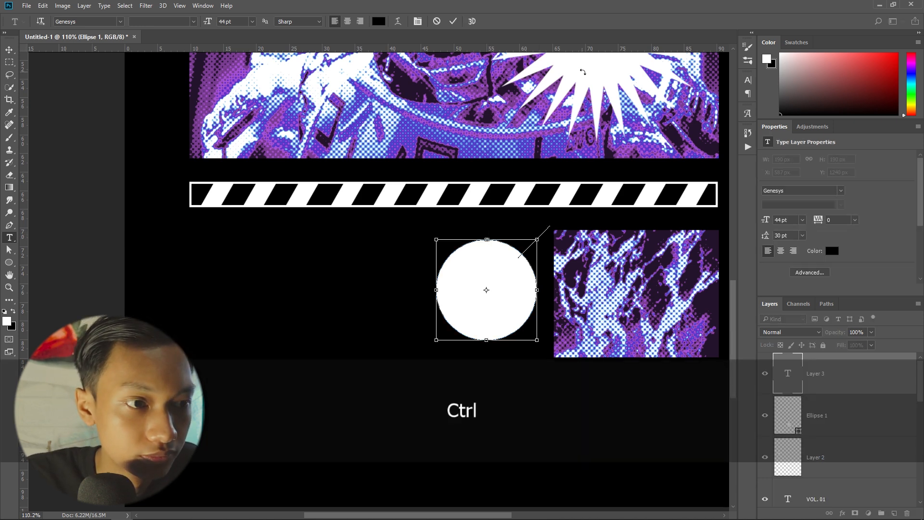
pyautogui.hotkey('ctrl', 'a')
pyautogui.click(379, 22)
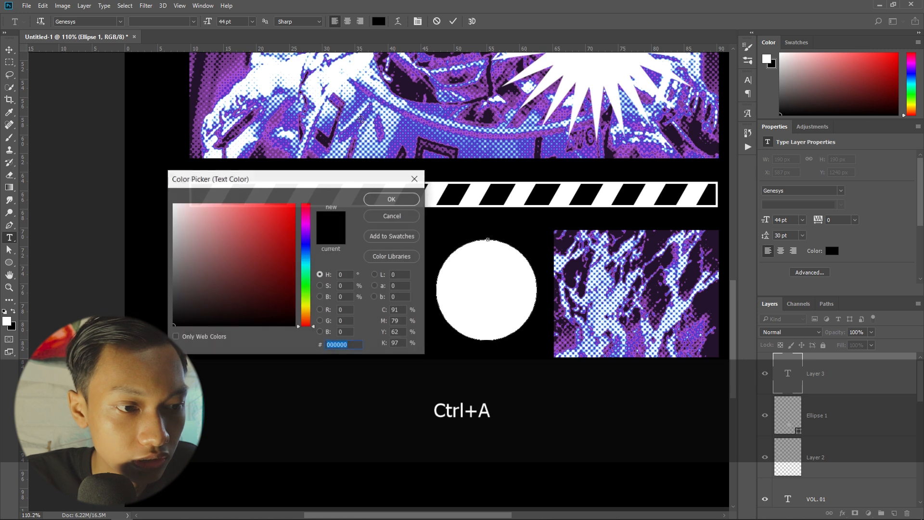
pyautogui.moveTo(202, 222); pyautogui.dragTo(173, 203)
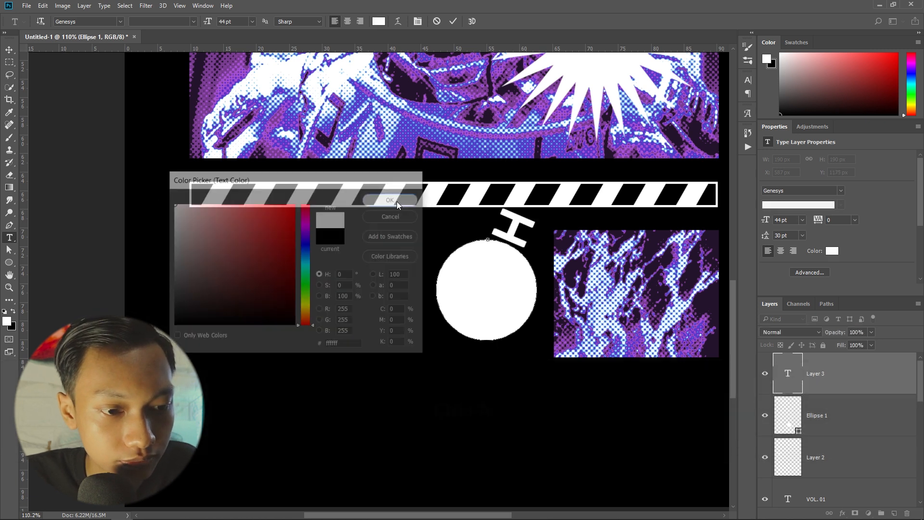
pyautogui.click(395, 200)
pyautogui.press('Right')
pyautogui.write('M')
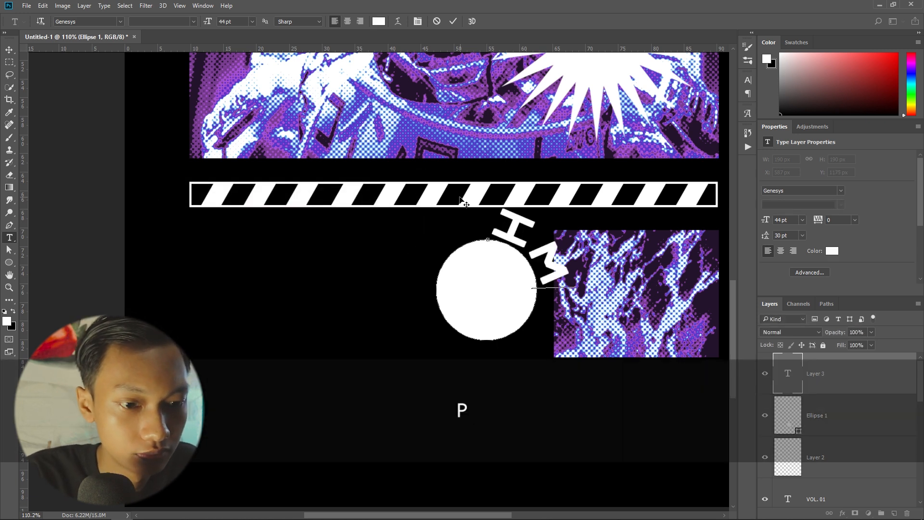
pyautogui.write('PORTANT')
# Set the circular "IMPORTANT" text to 18 pt
pyautogui.hotkey('ctrl', 'a')
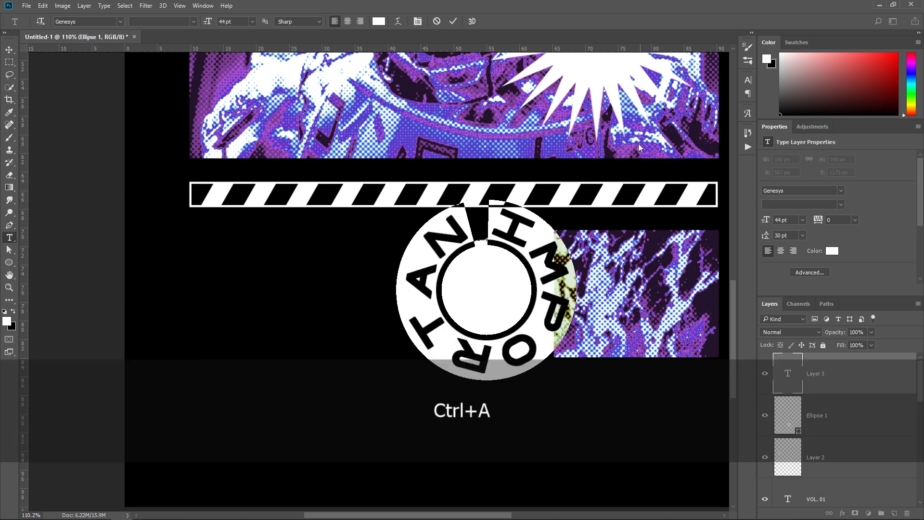
pyautogui.click(792, 220)
pyautogui.write('26')
pyautogui.press('Return')
pyautogui.write('22')
pyautogui.press('Return')
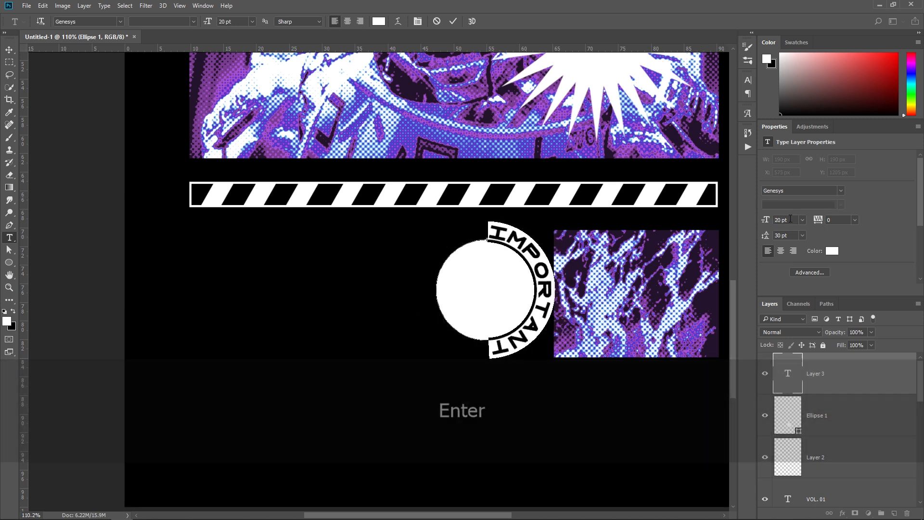
pyautogui.write('18')
pyautogui.press('Return')
# Extend the circular text to read "IMPORTANT . IMPORTANT ." around the whole circle and finish editing it
pyautogui.press('space')
pyautogui.write('. IMPORTANT .')
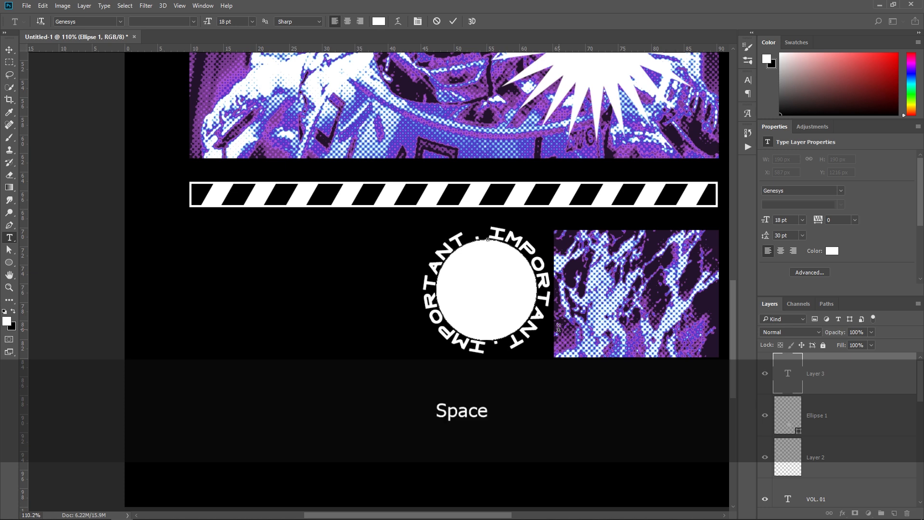
pyautogui.hotkey('ctrl', 'a')
pyautogui.hotkey('ctrl', 'Return')
pyautogui.press('v')
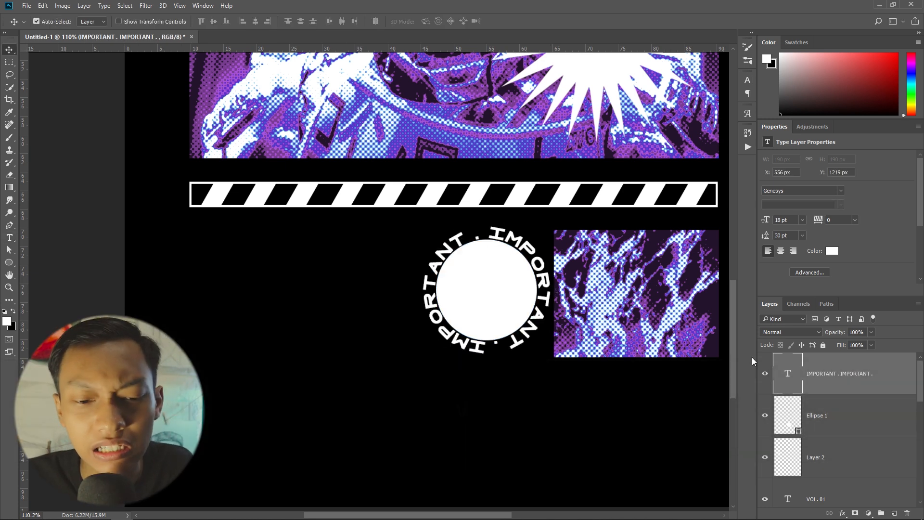
# Delete the white circle layer used as the guide for the circular text
pyautogui.click(763, 420)
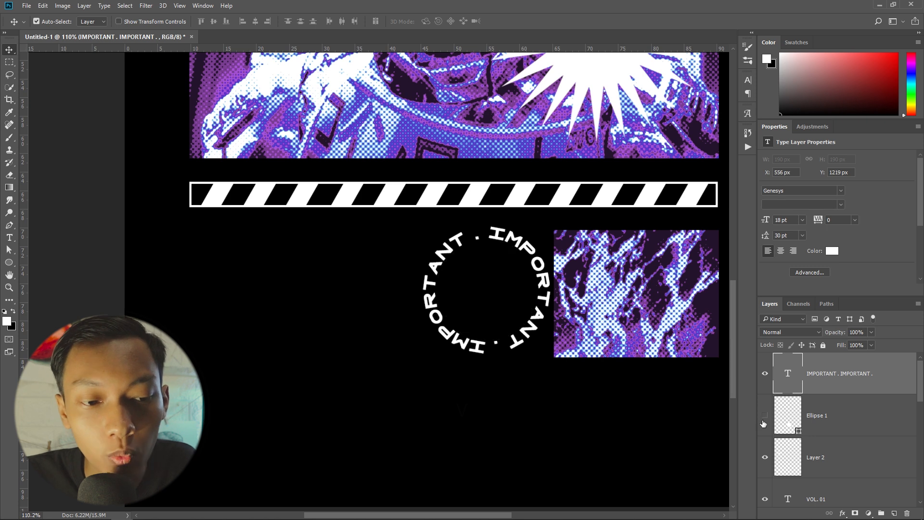
pyautogui.click(814, 424)
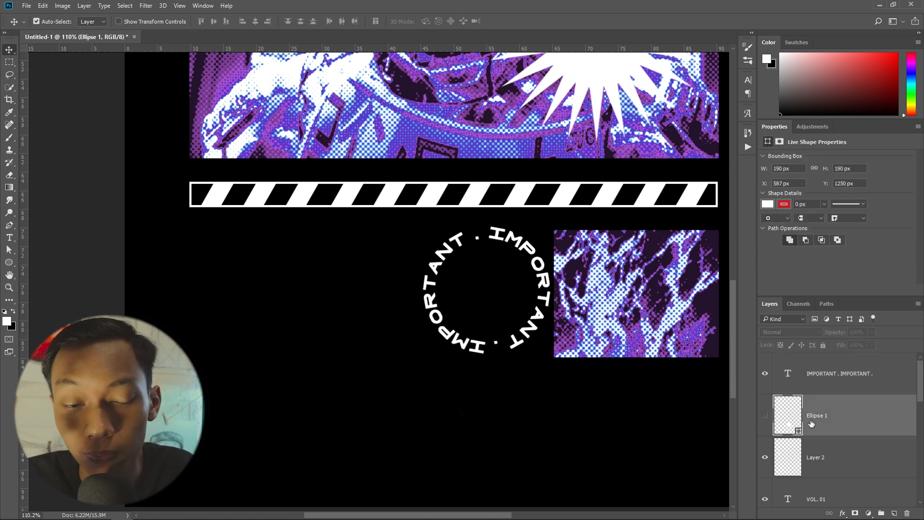
pyautogui.press('Delete')
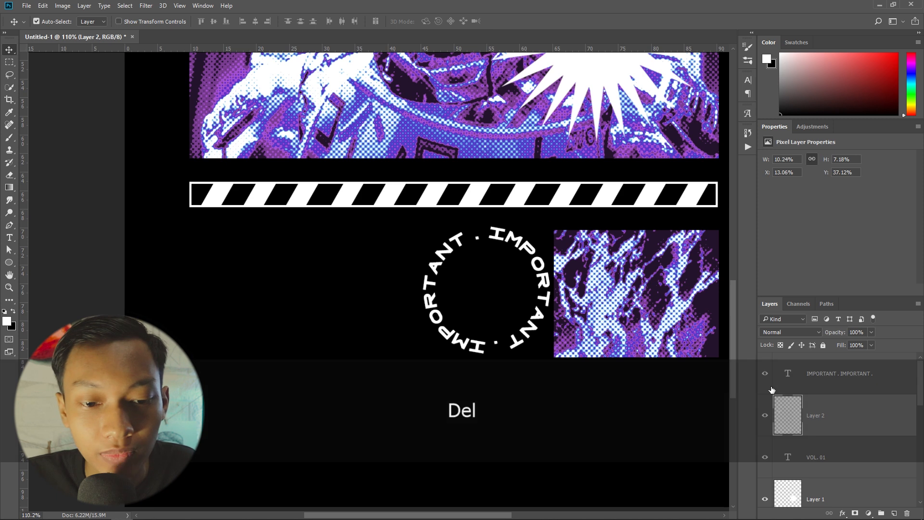
# Shift the circular text slightly away from the sea-foam texture and place a scaled-down duplicate concentrically inside it
pyautogui.click(765, 373)
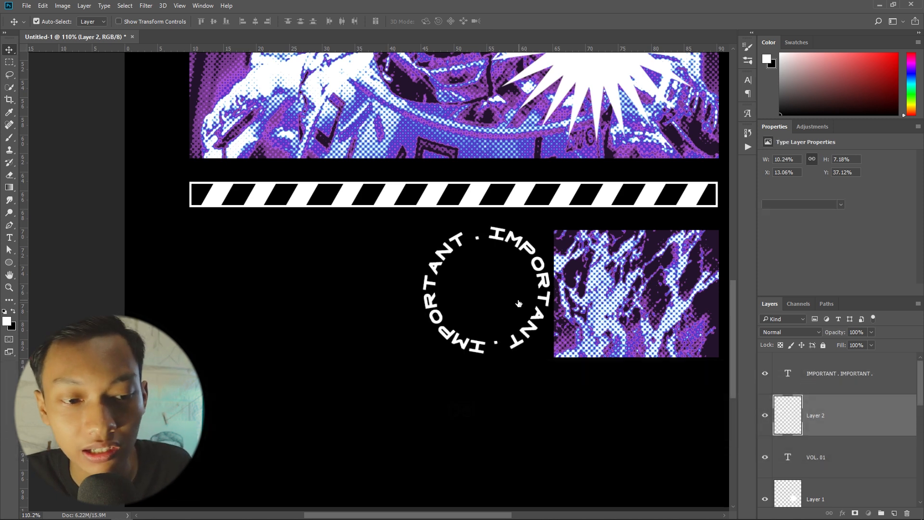
pyautogui.click(541, 304)
pyautogui.moveTo(545, 296); pyautogui.dragTo(538, 302)
pyautogui.hotkey('ctrl', 'j')
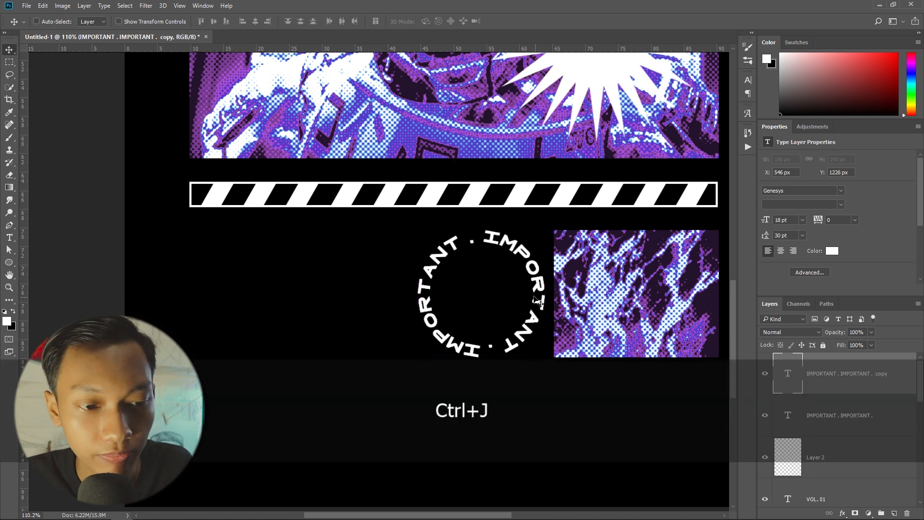
pyautogui.moveTo(546, 230); pyautogui.dragTo(523, 249)
pyautogui.press('Return')
pyautogui.press('v')
# Add the two-line white text "Automatic Restart on System Failure" below the striped bar, beside the circular badge
pyautogui.scroll(-2, 640, 253)
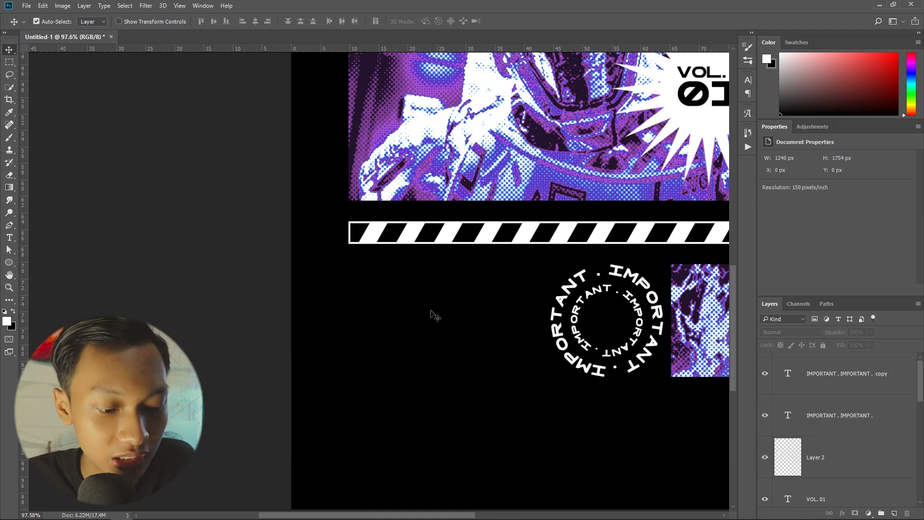
pyautogui.press('r')
pyautogui.click(357, 295)
pyautogui.press('capslock')
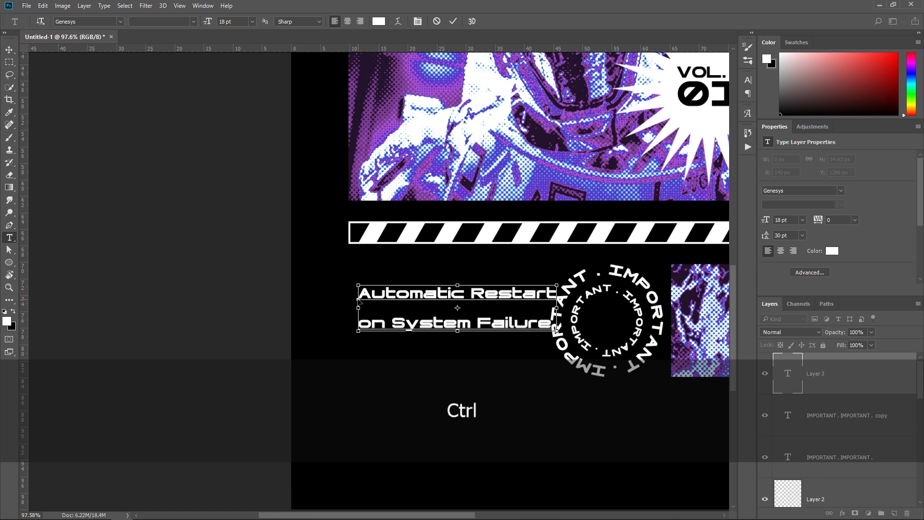
# Set the "Automatic Restart on System Failure" text to 16 pt with 16 pt leading
pyautogui.hotkey('ctrl', 'a')
pyautogui.click(226, 21)
pyautogui.write('16')
pyautogui.press('Return')
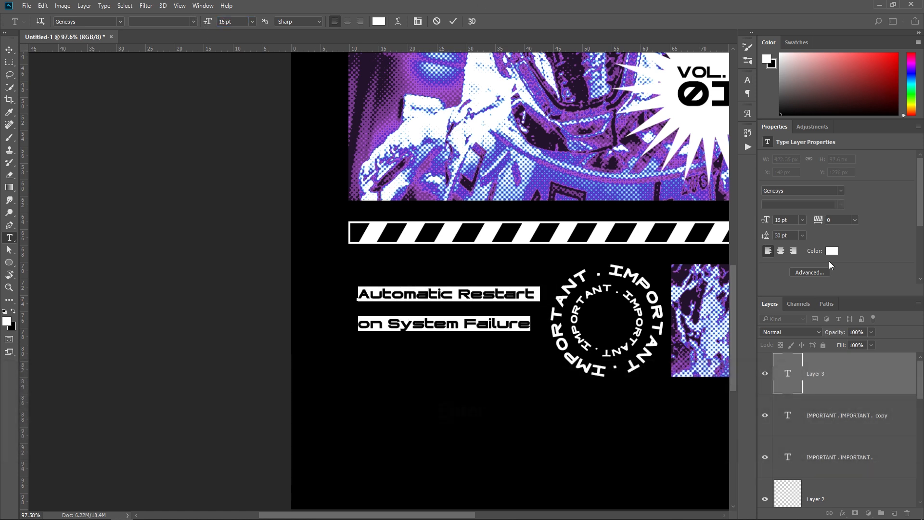
pyautogui.click(802, 236)
pyautogui.click(804, 349)
pyautogui.write('16')
pyautogui.press('Return')
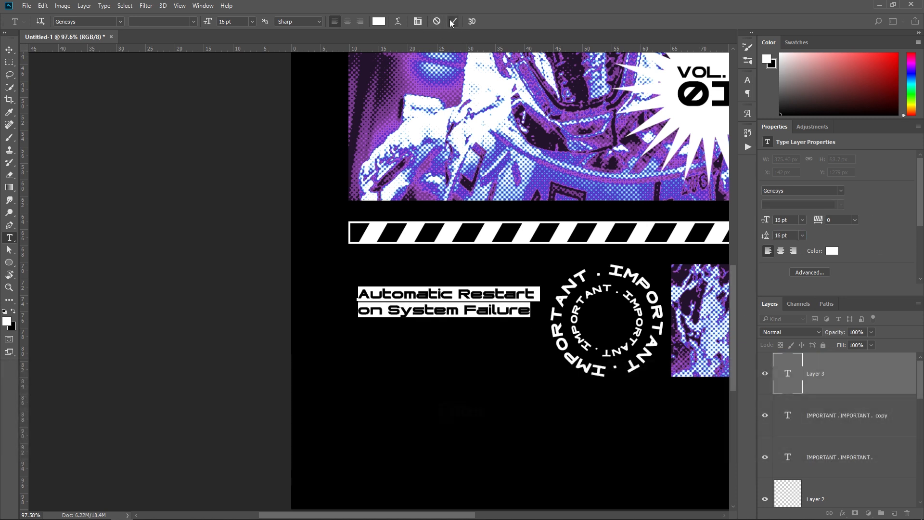
pyautogui.click(453, 22)
# Align the two-line text with the striped bar's start and scale the sea-foam texture down to about 522 by 351 px
pyautogui.press('v')
pyautogui.moveTo(722, 337); pyautogui.dragTo(503, 329)
pyautogui.hotkey('ctrl', 't')
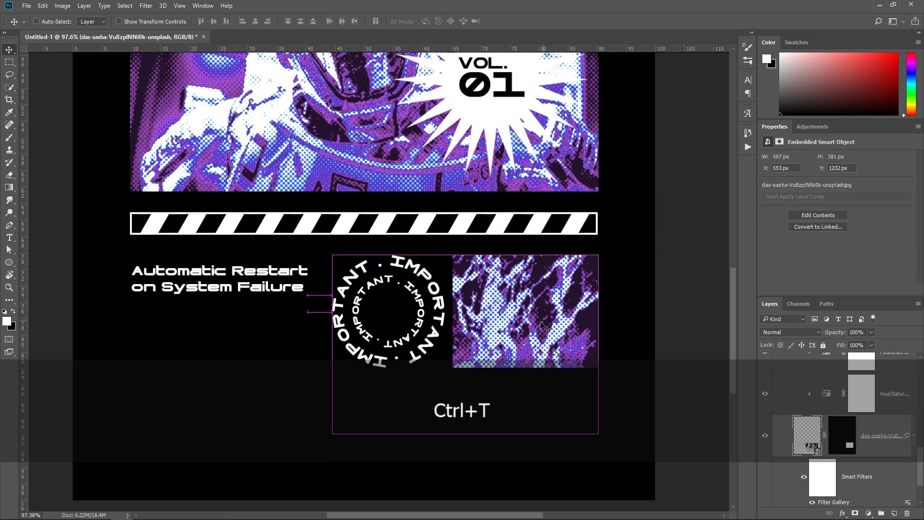
pyautogui.moveTo(332, 434); pyautogui.dragTo(353, 419)
pyautogui.click(620, 303)
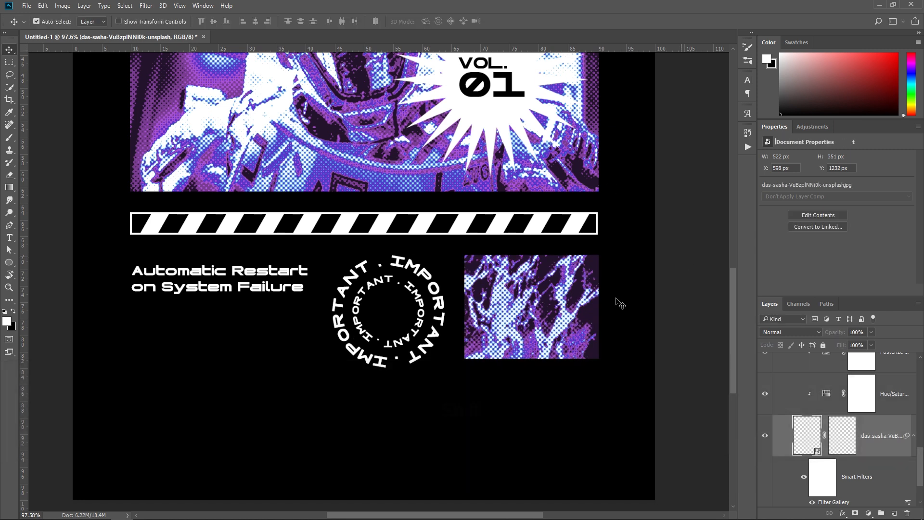
pyautogui.hotkey('ctrl', 't')
pyautogui.click(655, 387)
# Move both circular texts slightly towards the sea-foam texture and scale them down together to about the texture's height
pyautogui.click(439, 316)
pyautogui.moveTo(421, 310); pyautogui.dragTo(427, 310)
pyautogui.hotkey('ctrl', 't')
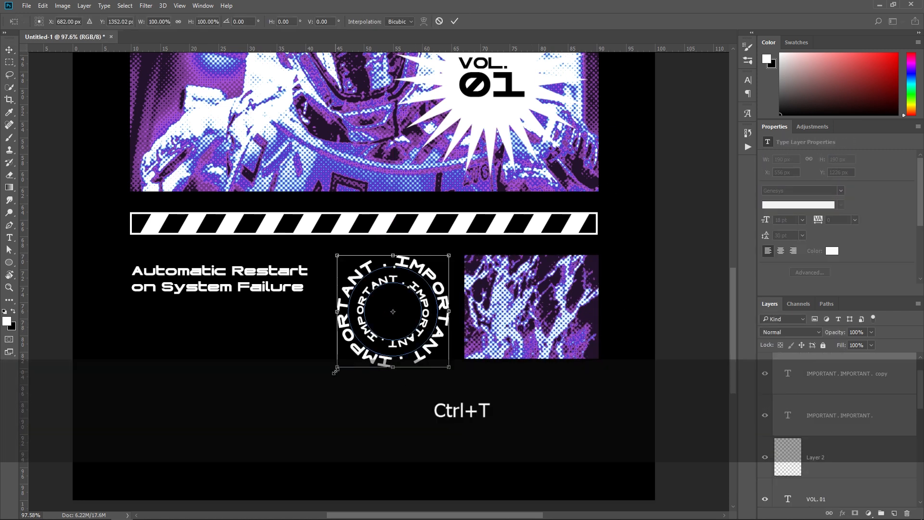
pyautogui.moveTo(335, 371); pyautogui.dragTo(343, 364)
pyautogui.press('Return')
# Create an empty layer above the "Automatic Restart on System Failure" text layer
pyautogui.scroll(1, 283, 298)
pyautogui.moveTo(284, 299); pyautogui.dragTo(447, 285)
pyautogui.scroll(1, 447, 285)
pyautogui.click(445, 273)
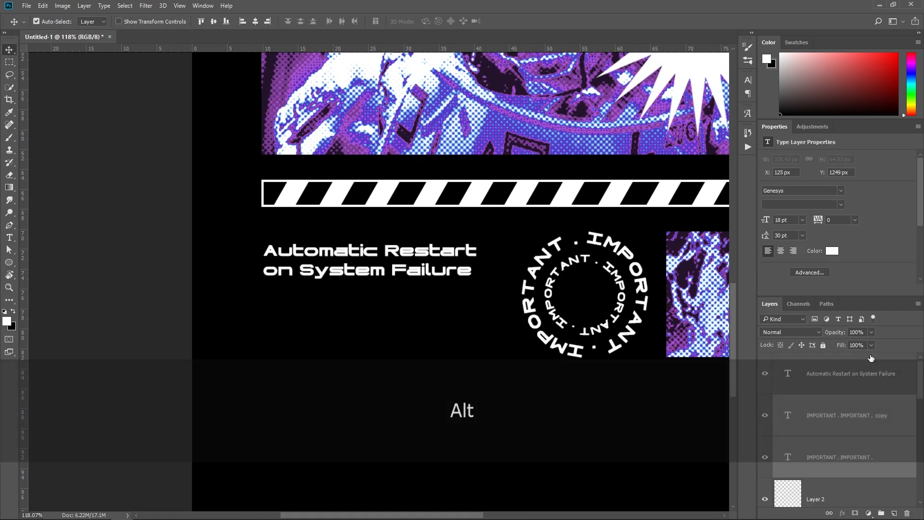
pyautogui.click(507, 416)
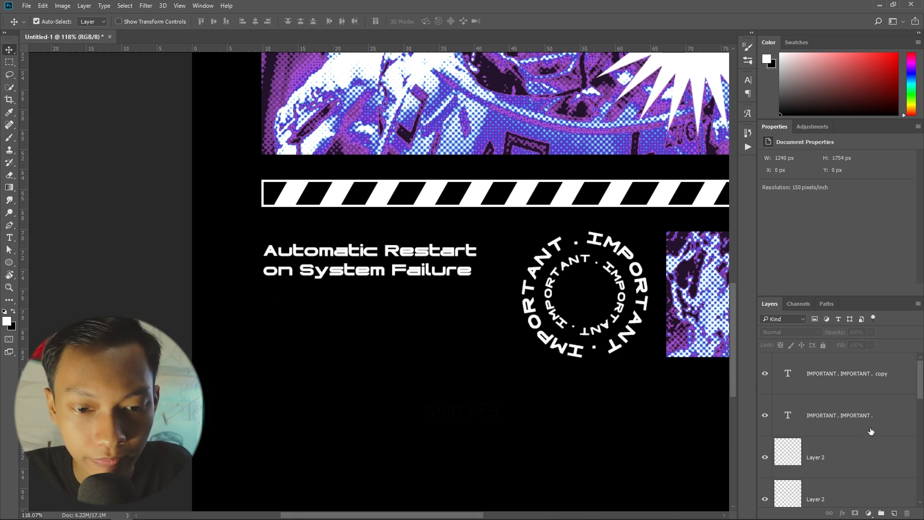
pyautogui.scroll(1, 841, 385)
pyautogui.click(840, 402)
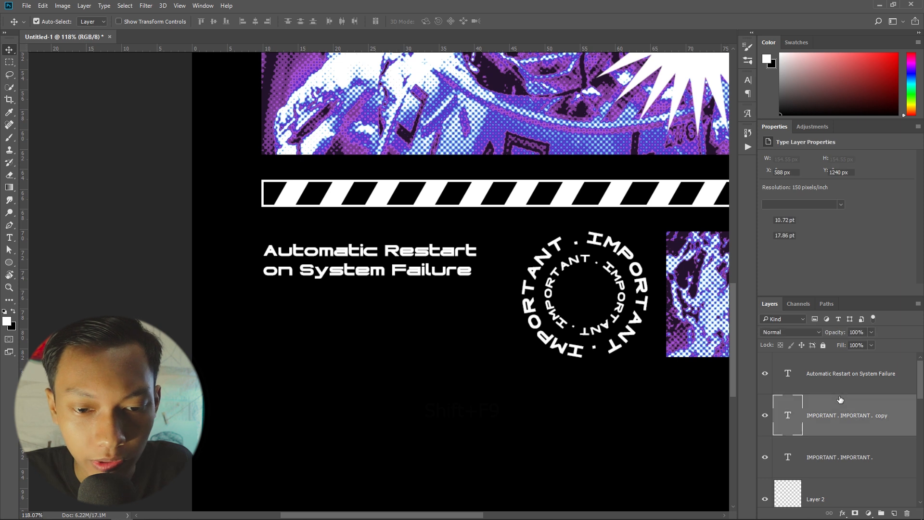
pyautogui.click(841, 382)
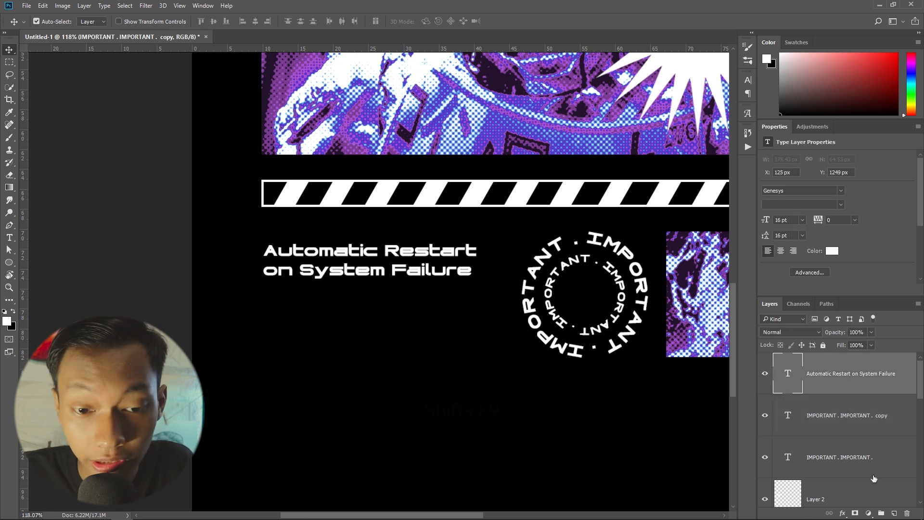
pyautogui.click(894, 514)
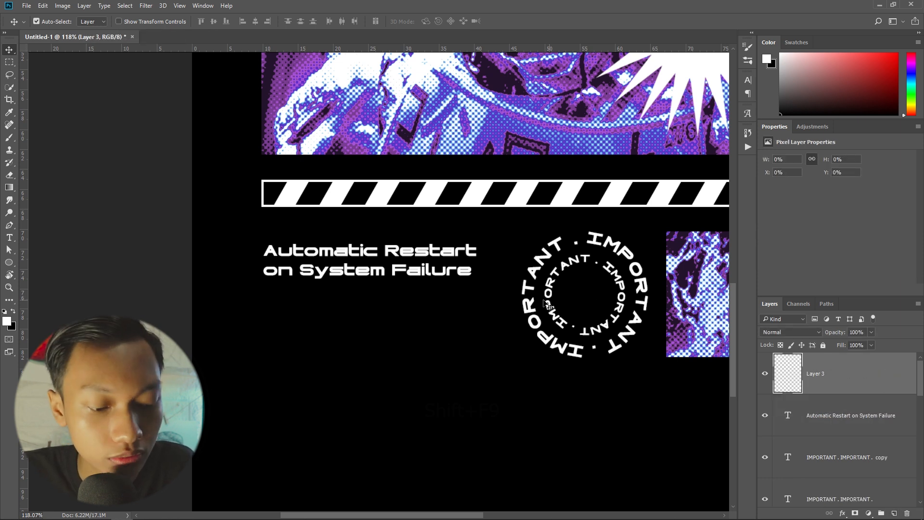
# Try stamping the globe-shaped DekGrafis Brush 11 at 1701 px on the new layer, and undo it
pyautogui.press('b')
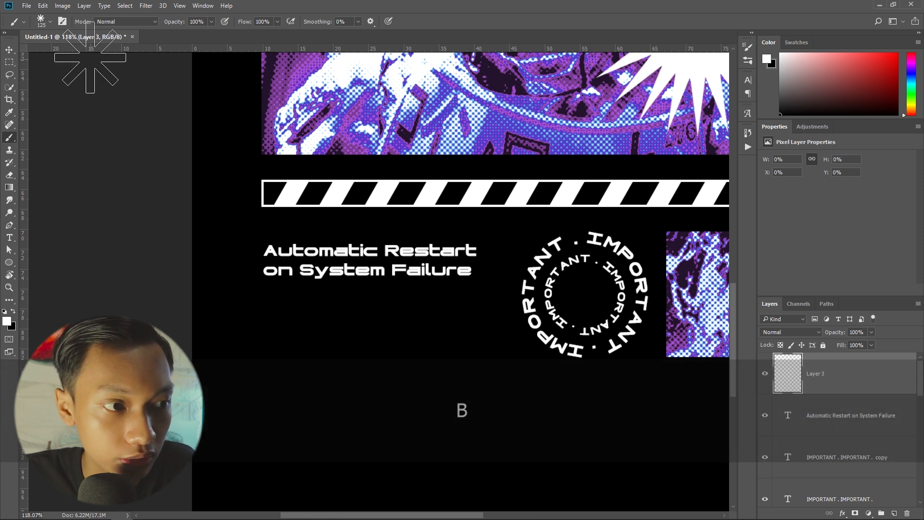
pyautogui.click(50, 21)
pyautogui.scroll(-1, 72, 261)
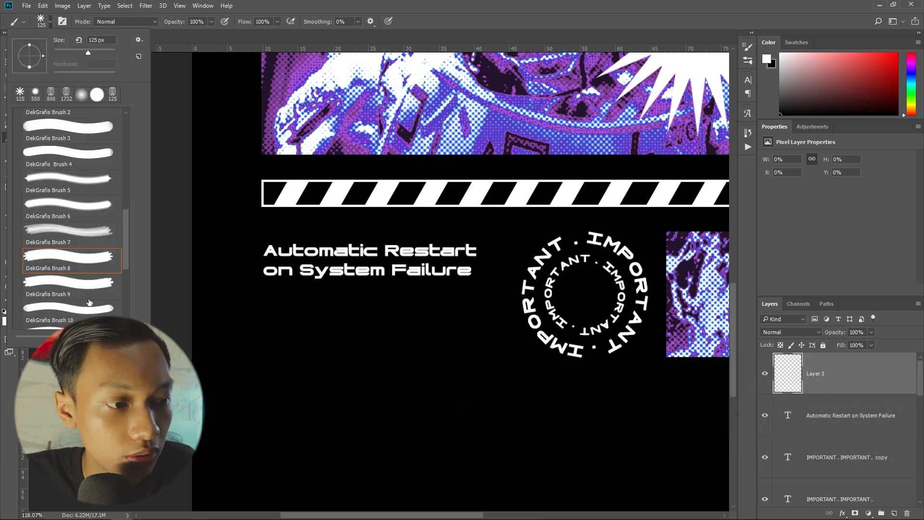
pyautogui.click(68, 308)
pyautogui.scroll(-2, 77, 281)
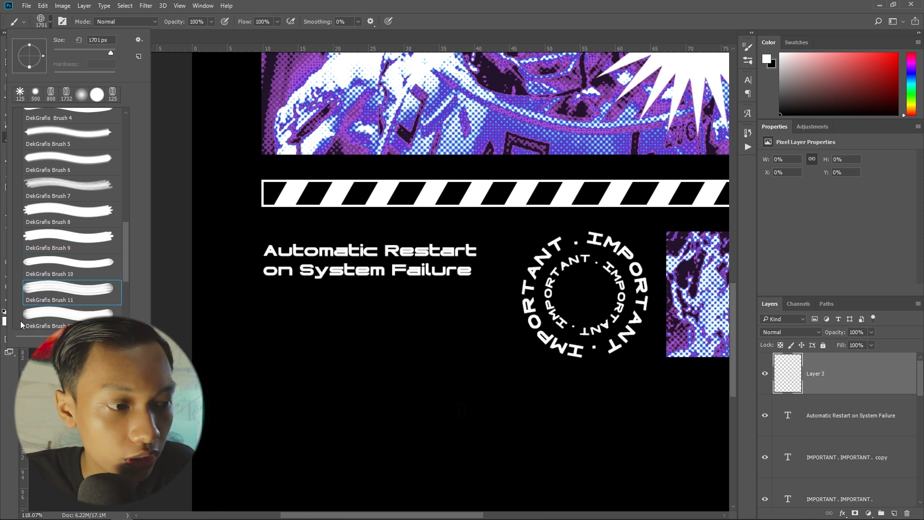
pyautogui.scroll(-1, 29, 318)
pyautogui.click(429, 293)
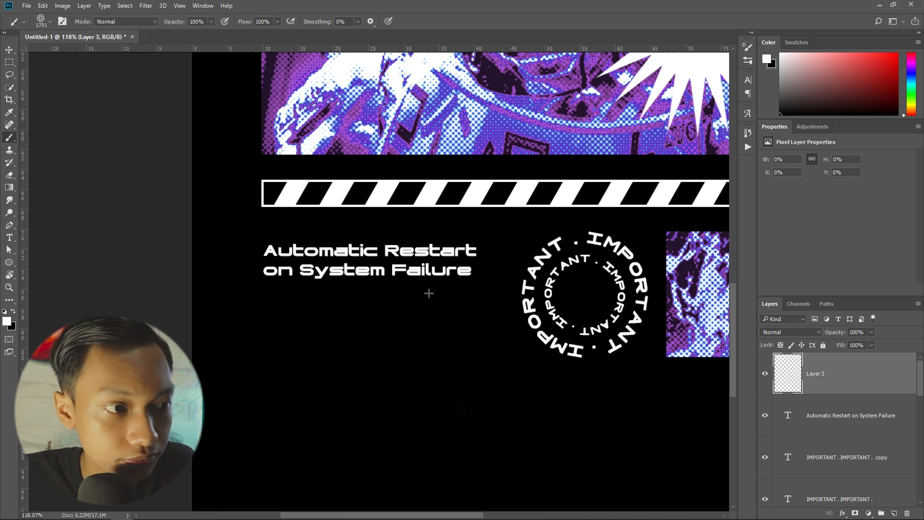
pyautogui.click(429, 294)
pyautogui.press('ctrl')
pyautogui.hotkey('ctrl', 'z')
# Try stamping the globe brush at 80 px below the two-line text, and undo the stamp
pyautogui.press('[')
pyautogui.press('[')
pyautogui.press('[')
pyautogui.press('[')
pyautogui.press('[')
pyautogui.press('[')
pyautogui.press('[')
pyautogui.press('[')
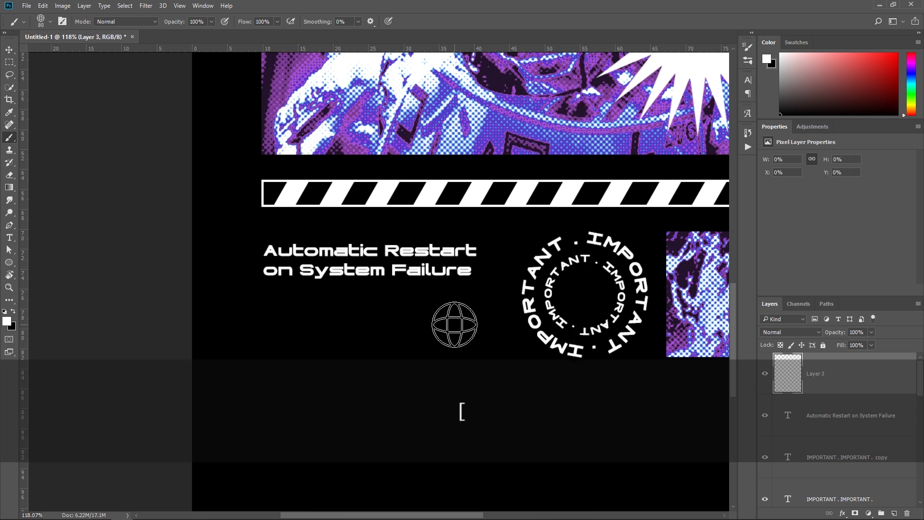
pyautogui.hotkey('ctrl', 'z')
# Stamp a white crosshair-target brush shape at 90 px below the "Automatic Restart on System Failure" text
pyautogui.click(50, 22)
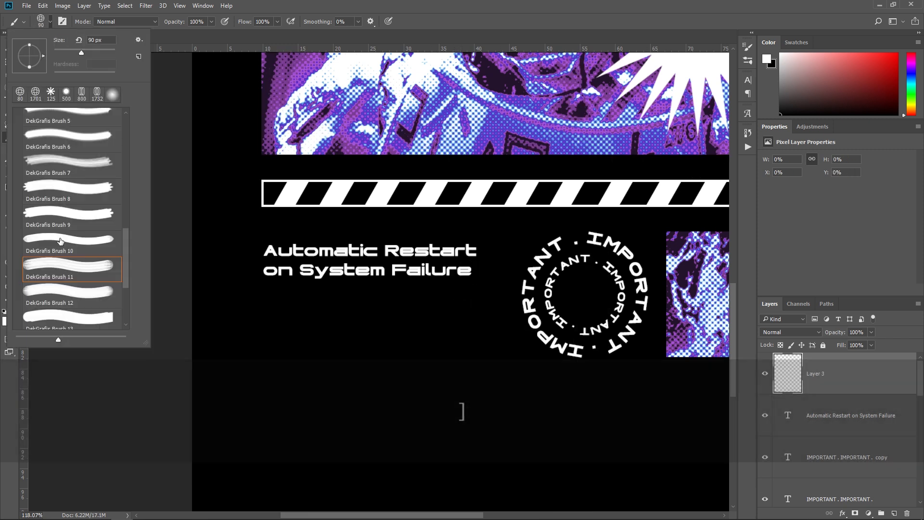
pyautogui.click(29, 318)
pyautogui.click(435, 307)
pyautogui.hotkey('ctrl', 'z')
pyautogui.press('[')
pyautogui.press('[')
pyautogui.press('[')
pyautogui.press('[')
pyautogui.press('[')
pyautogui.press('[')
pyautogui.press('[')
pyautogui.press('[')
pyautogui.press(']')
pyautogui.press(']')
pyautogui.click(405, 321)
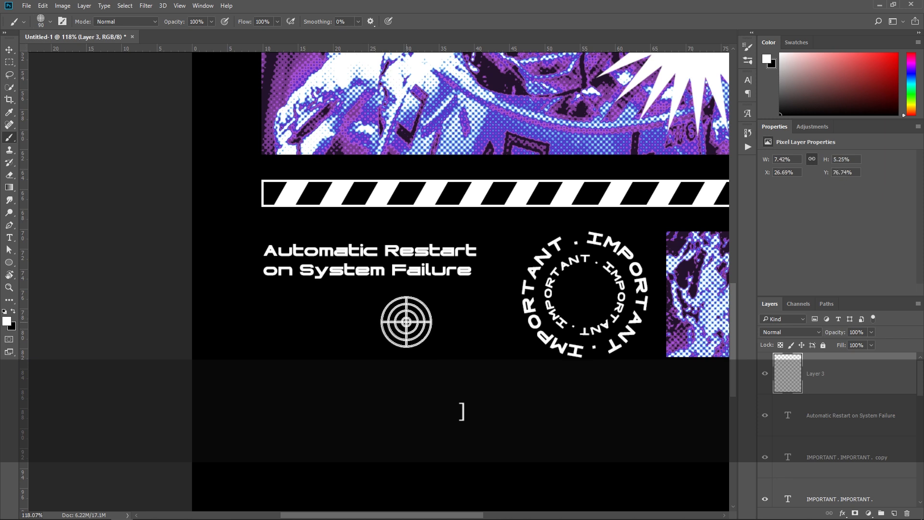
# Add another empty layer, try the flower-shaped DekGrafis Brush 9 at 1706 px on it, and undo the stamp
pyautogui.hotkey('ctrl', 'shift', 'alt', 'n')
pyautogui.click(50, 22)
pyautogui.hotkey('ctrl', '0')
pyautogui.click(48, 145)
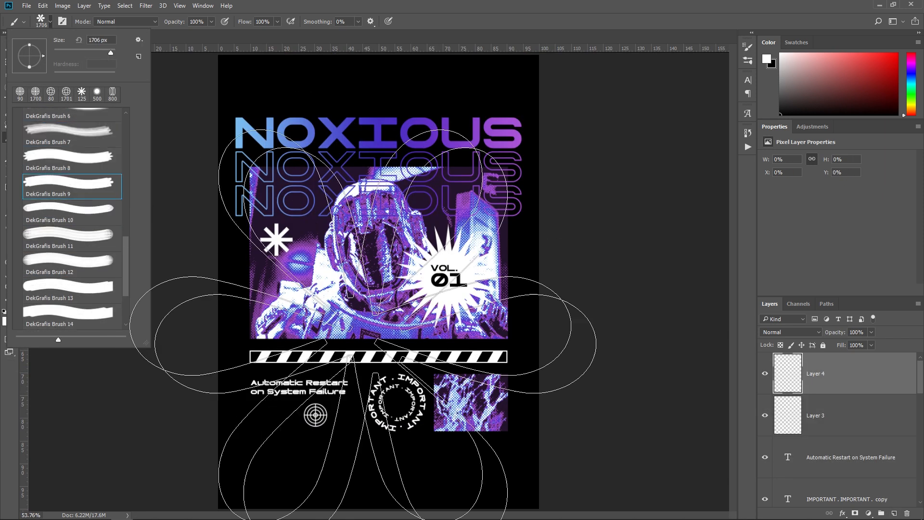
pyautogui.click(400, 313)
pyautogui.hotkey('ctrl', 'z')
# Stamp a large white wireframe globe at 1000 px over the lower part of the poster
pyautogui.click(50, 21)
pyautogui.click(20, 91)
pyautogui.click(393, 352)
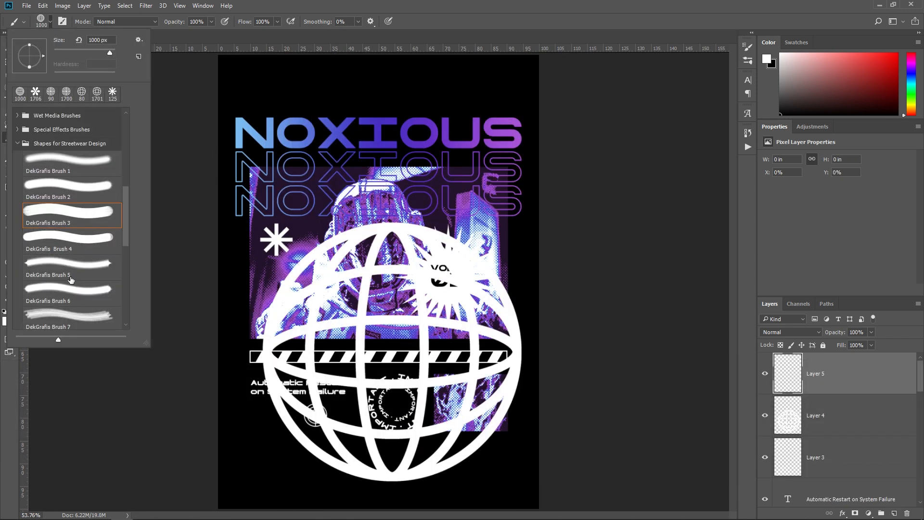
# Stamp the white solid circle with an offset ring, DekGrafis Brush 4, at 900 px over the poster's upper part on an empty layer
pyautogui.hotkey('ctrl', 'shift', 'alt', 'n')
pyautogui.click(72, 238)
pyautogui.press('Escape')
pyautogui.press('[')
pyautogui.press('[')
pyautogui.press('[')
pyautogui.press('[')
pyautogui.press('[')
pyautogui.press('[')
pyautogui.press('[')
pyautogui.press('[')
pyautogui.press('[')
pyautogui.press('[')
pyautogui.click(390, 154)
# Add another empty layer, hide Layers 4 and 5, and stamp the overlapping triple-ellipse brush shape large over the poster's centre
pyautogui.hotkey('ctrl', 'shift', 'alt', 'n')
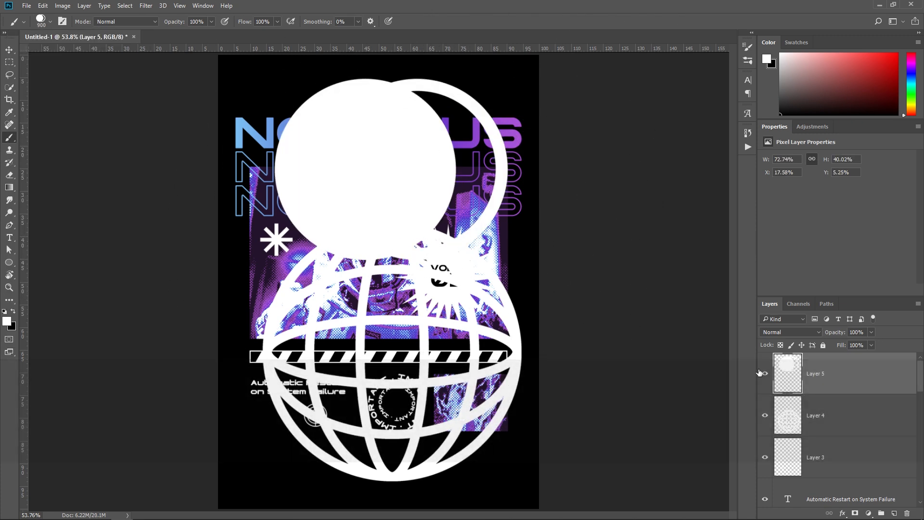
pyautogui.click(765, 415)
pyautogui.click(764, 457)
pyautogui.click(50, 21)
pyautogui.scroll(-5, 67, 217)
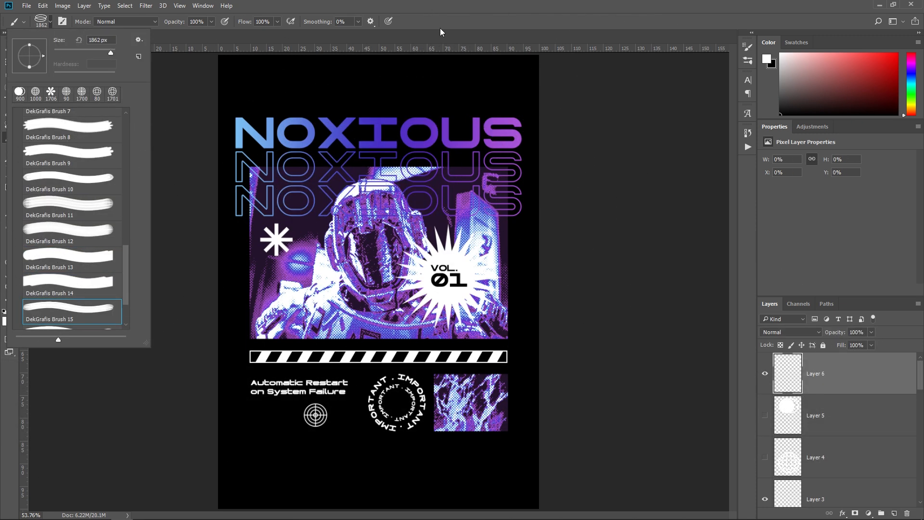
pyautogui.click(68, 273)
pyautogui.press('[')
pyautogui.press('[')
pyautogui.press('[')
pyautogui.press('[')
pyautogui.press('[')
pyautogui.press('Escape')
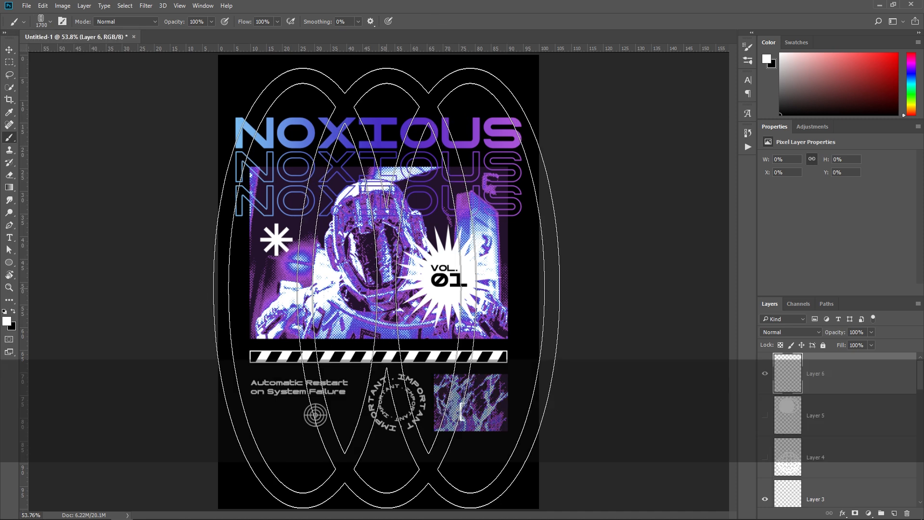
pyautogui.click(373, 284)
pyautogui.press('v')
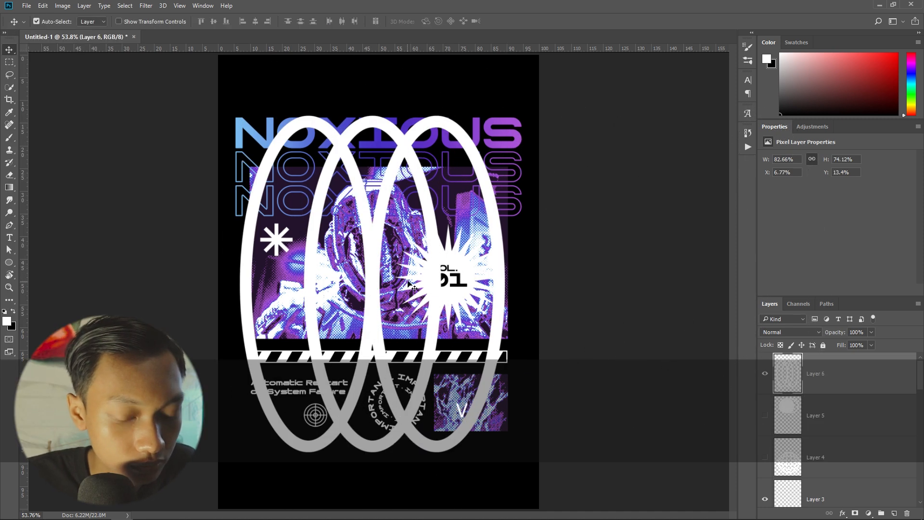
pyautogui.hotkey('ctrl', '0')
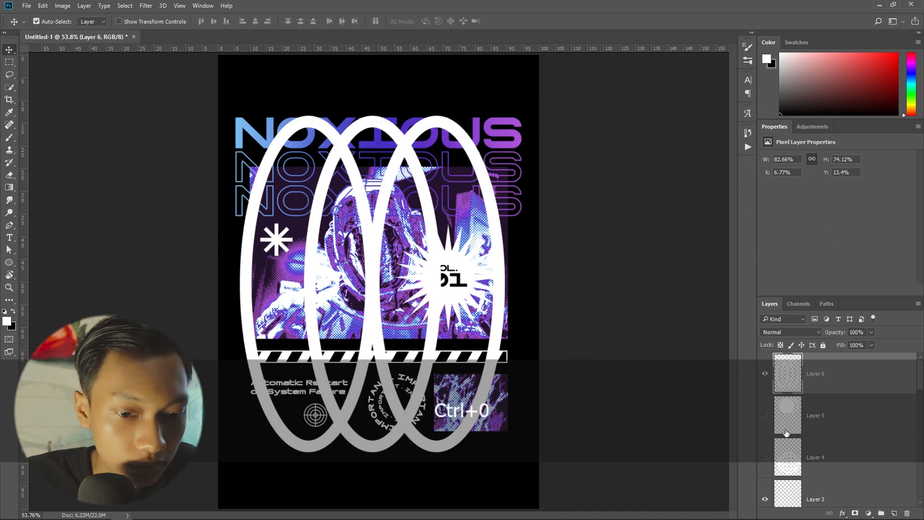
# Make the stamped globe, circle and triple-ellipse layers all visible on the poster
pyautogui.click(765, 374)
pyautogui.scroll(1, 465, 410)
pyautogui.moveTo(466, 410); pyautogui.dragTo(471, 388)
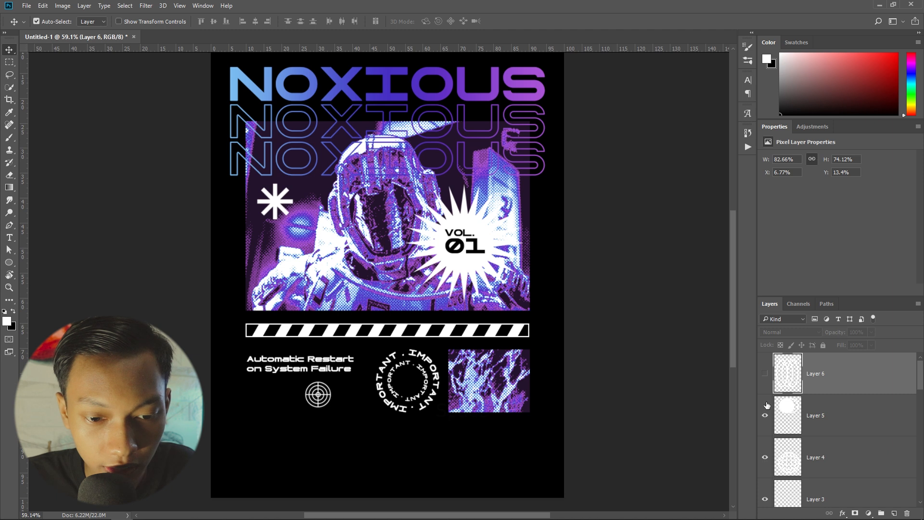
pyautogui.click(765, 373)
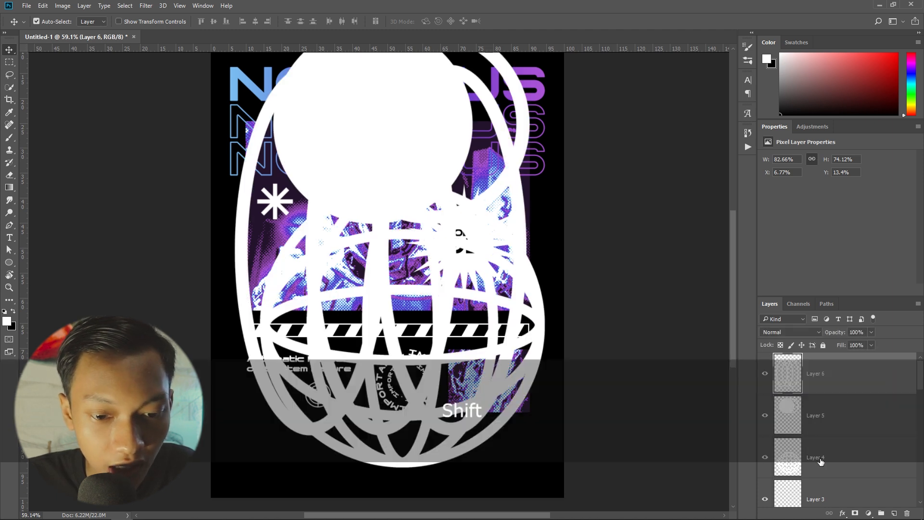
# Scale Layers 4 to 6 down together to small icon size and move them beside the "Automatic Restart on System Failure" caption
pyautogui.keyDown('shift'); pyautogui.click(818, 457); pyautogui.keyUp('shift')
pyautogui.hotkey('ctrl', 't')
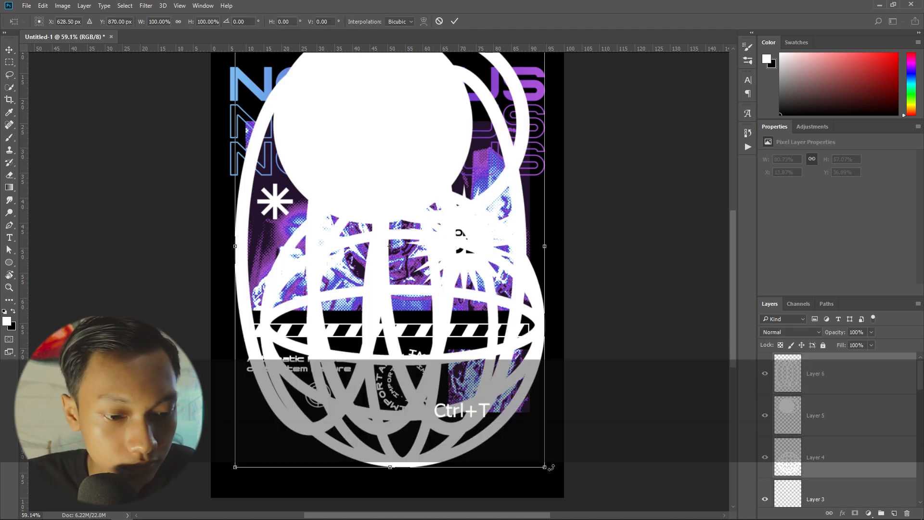
pyautogui.moveTo(551, 468); pyautogui.dragTo(351, 190)
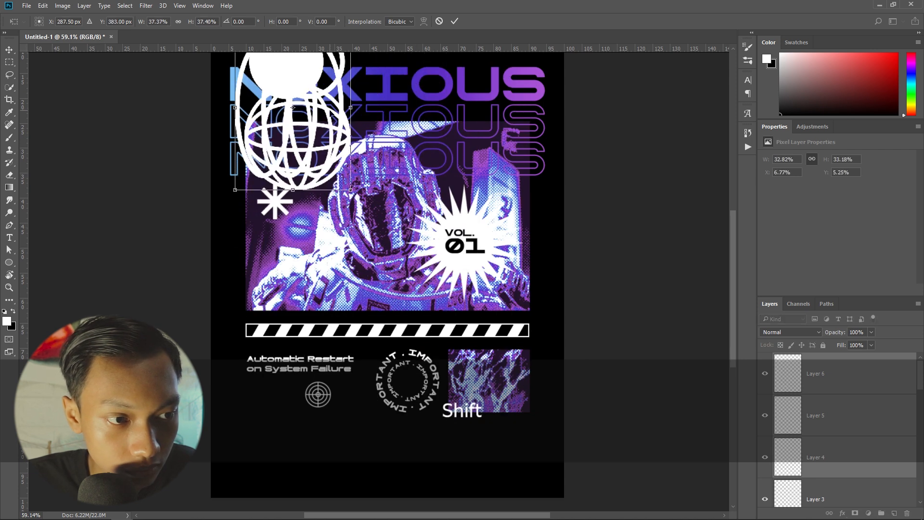
pyautogui.moveTo(332, 113); pyautogui.dragTo(307, 325)
pyautogui.moveTo(320, 251); pyautogui.dragTo(260, 359)
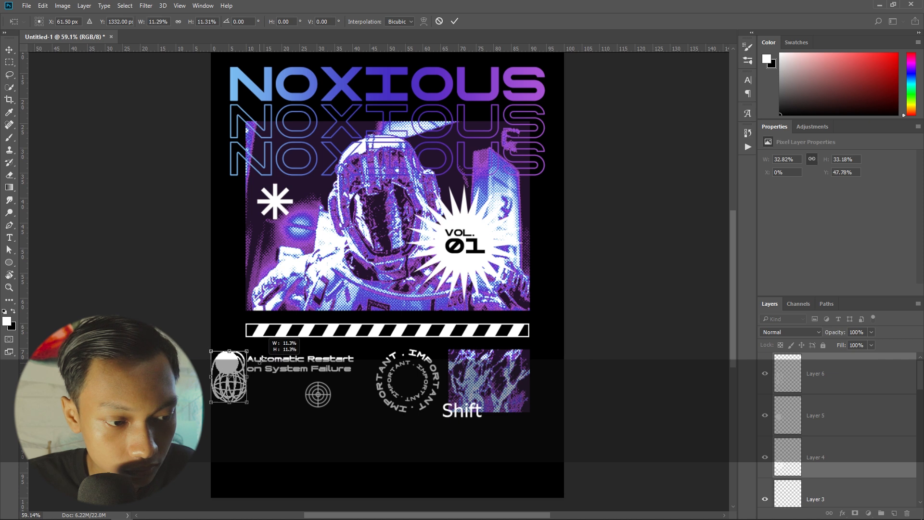
pyautogui.press('Return')
# Spread the circle, triple-ellipse and globe icons into a row with the crosshair below the two-line caption
pyautogui.scroll(5, 249, 412)
pyautogui.moveTo(212, 308); pyautogui.dragTo(503, 371)
pyautogui.moveTo(291, 333); pyautogui.dragTo(267, 345)
pyautogui.moveTo(268, 419); pyautogui.dragTo(398, 387)
pyautogui.moveTo(273, 343); pyautogui.dragTo(286, 371)
# Add horizontal guides at the photo's lower edge, the striped bar's upper and lower edges, and the texture block's upper edge
pyautogui.press('space')
pyautogui.moveTo(361, 351); pyautogui.dragTo(172, 320)
pyautogui.scroll(-1, 162, 328)
pyautogui.moveTo(433, 48); pyautogui.dragTo(291, 209)
pyautogui.moveTo(283, 48); pyautogui.dragTo(235, 180)
pyautogui.hotkey('ctrl', 'z')
pyautogui.moveTo(383, 48); pyautogui.dragTo(381, 153)
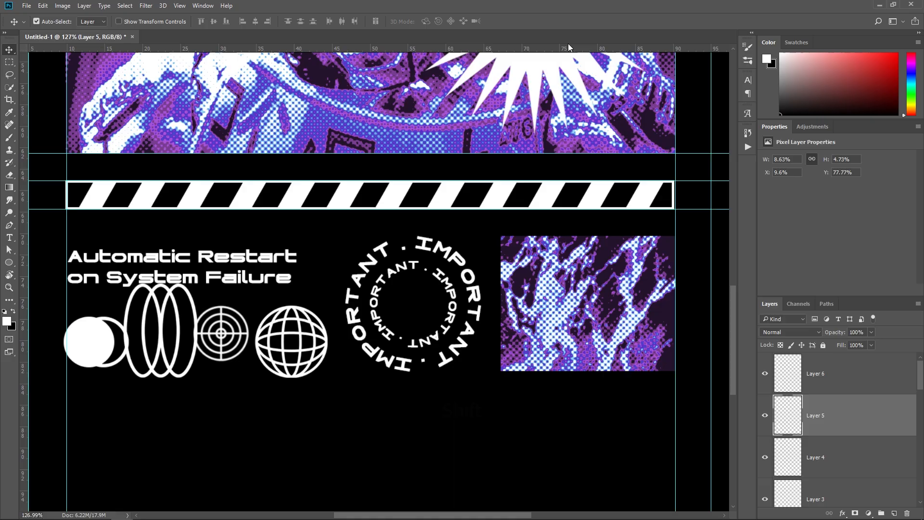
pyautogui.moveTo(568, 47); pyautogui.dragTo(587, 235)
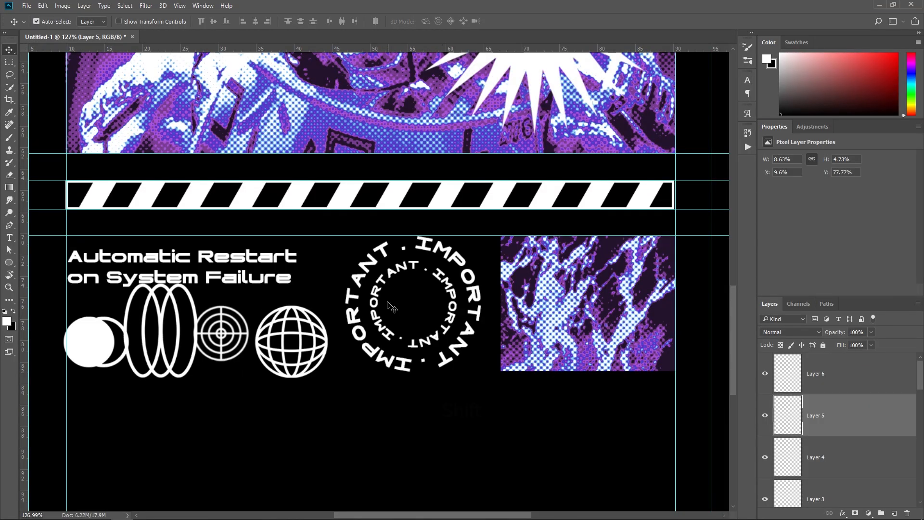
# Shrink the globe icon to about 8.95% wide and add a horizontal guide at its lower edge, near the texture block's base
pyautogui.scroll(2, 506, 314)
pyautogui.click(505, 314)
pyautogui.hotkey('ctrl', 't')
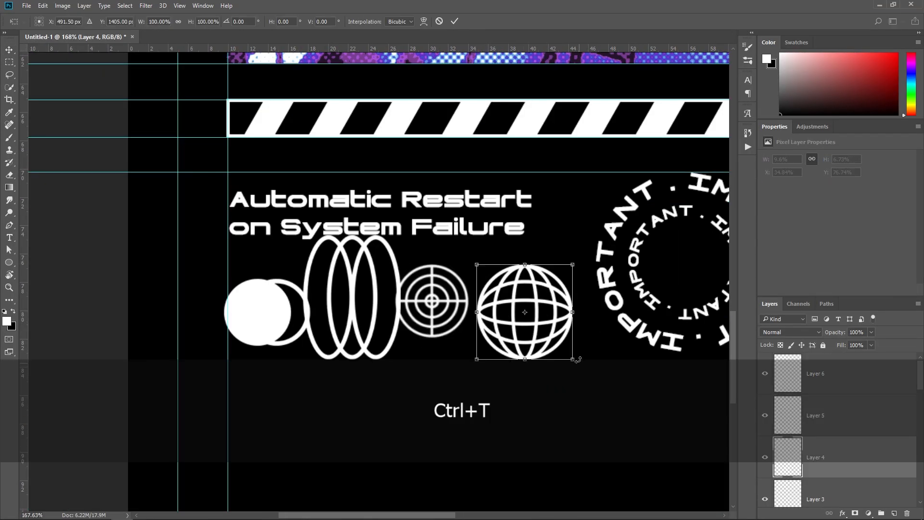
pyautogui.moveTo(572, 359); pyautogui.dragTo(567, 353)
pyautogui.press('Return')
pyautogui.moveTo(640, 144); pyautogui.dragTo(469, 144)
pyautogui.moveTo(469, 49); pyautogui.dragTo(417, 353)
# Shrink the globe icon to about 7.26% wide and rest the globe and crosshair icons on the lower guide
pyautogui.hotkey('ctrl', 't')
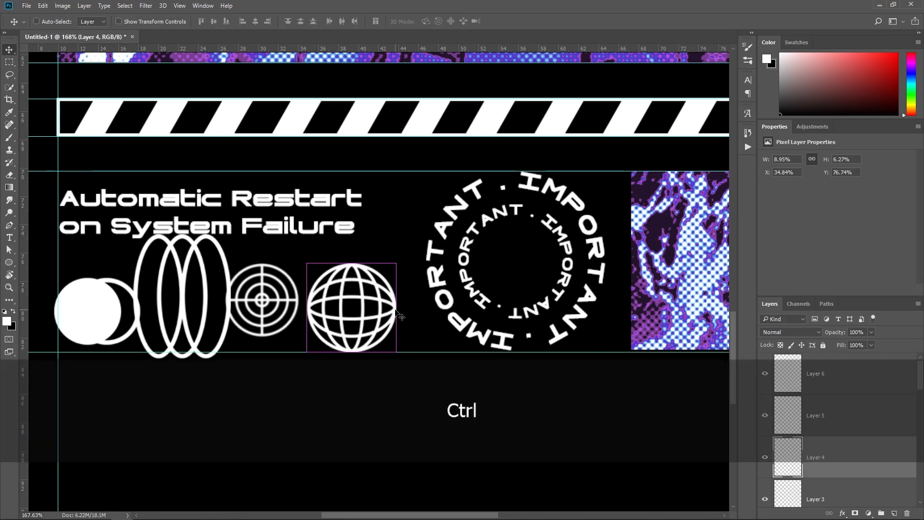
pyautogui.moveTo(307, 352); pyautogui.dragTo(321, 334)
pyautogui.press('Return')
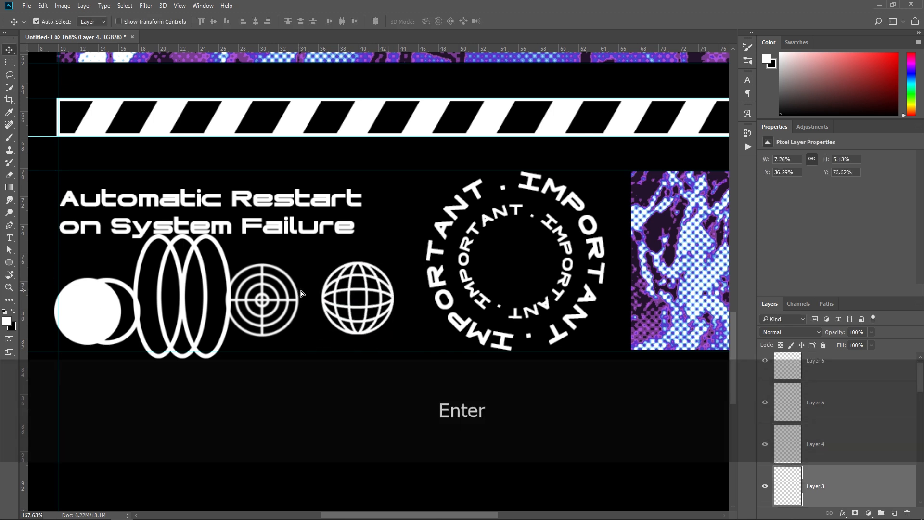
pyautogui.moveTo(301, 291); pyautogui.dragTo(365, 312)
# Add a guide at the globe's upper edge and scale the triple-ellipse icon to fit between the two row guides
pyautogui.click(159, 296)
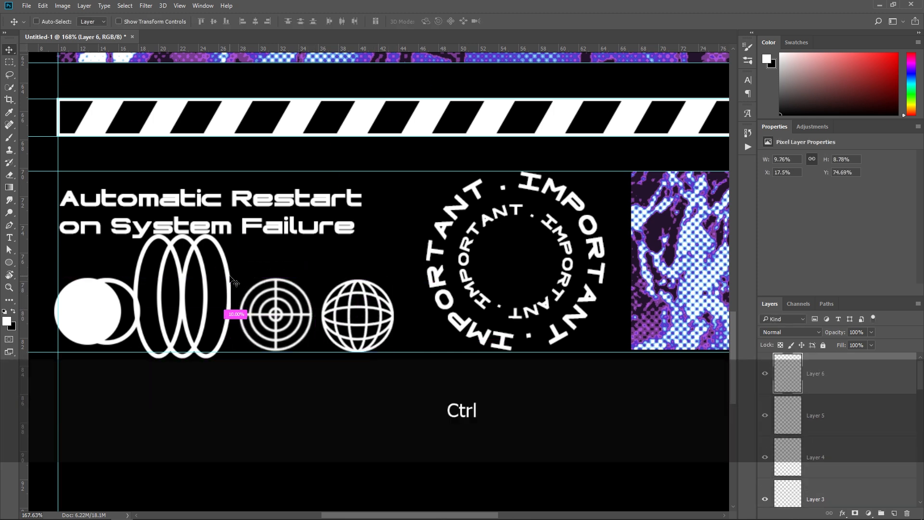
pyautogui.hotkey('ctrl', 't')
pyautogui.moveTo(230, 233); pyautogui.dragTo(194, 281)
pyautogui.moveTo(379, 49); pyautogui.dragTo(334, 280)
pyautogui.press('Return')
pyautogui.moveTo(193, 318); pyautogui.dragTo(210, 314)
pyautogui.hotkey('ctrl', 't')
pyautogui.moveTo(210, 277); pyautogui.dragTo(207, 281)
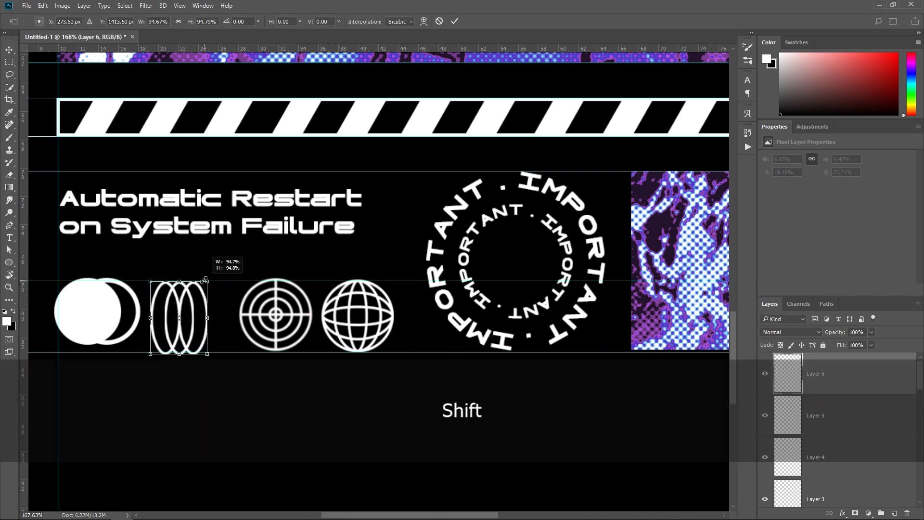
pyautogui.moveTo(208, 354); pyautogui.dragTo(218, 328)
pyautogui.press('Return')
# Align the circle icon with the left margin guide, and shrink the crosshair between the row guides with even spacing
pyautogui.moveTo(108, 311); pyautogui.dragTo(113, 317)
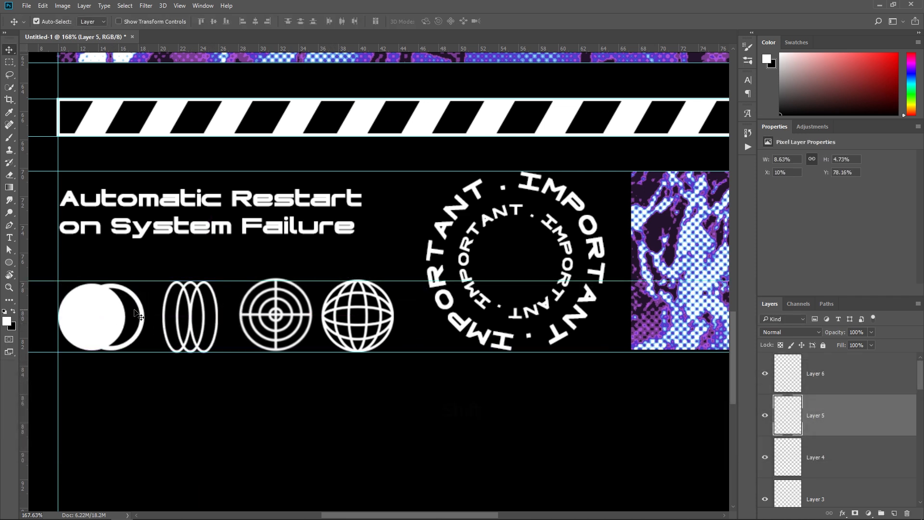
pyautogui.moveTo(191, 321); pyautogui.dragTo(192, 321)
pyautogui.click(280, 320)
pyautogui.hotkey('ctrl', 't')
pyautogui.moveTo(312, 281); pyautogui.dragTo(310, 282)
pyautogui.press('Return')
pyautogui.moveTo(306, 317); pyautogui.dragTo(301, 318)
pyautogui.click(220, 322)
pyautogui.click(261, 380)
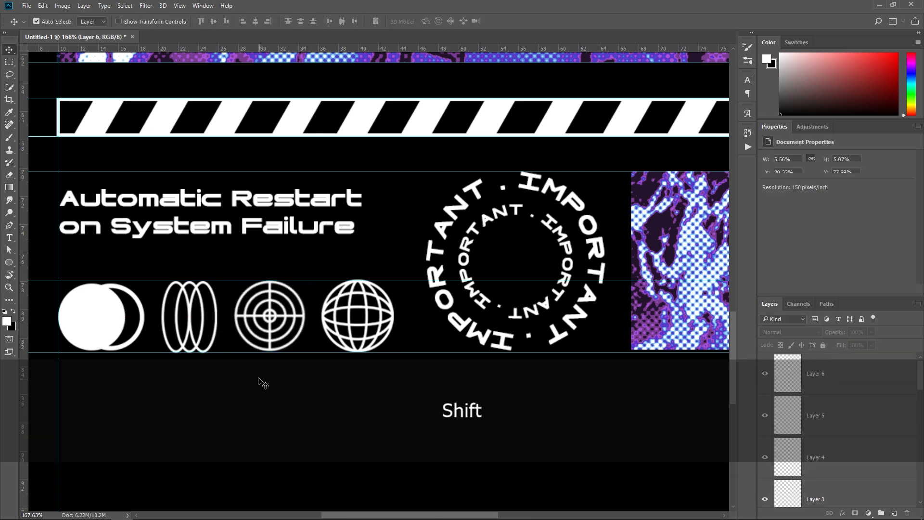
# Hide the guides and bring the halftoned texture block into close view
pyautogui.hotkey('ctrl', '0')
pyautogui.hotkey('ctrl', ';')
pyautogui.moveTo(472, 407); pyautogui.dragTo(532, 407)
pyautogui.moveTo(532, 407); pyautogui.dragTo(472, 302)
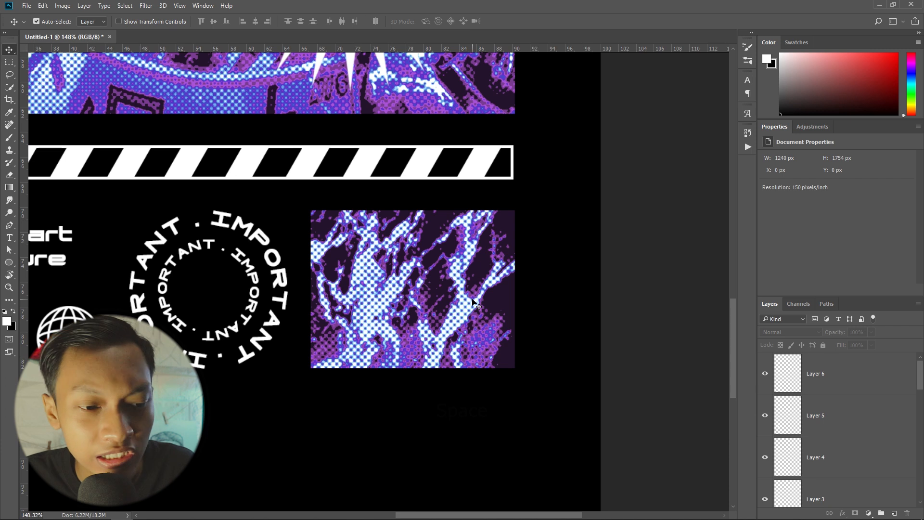
pyautogui.scroll(3, 387, 253)
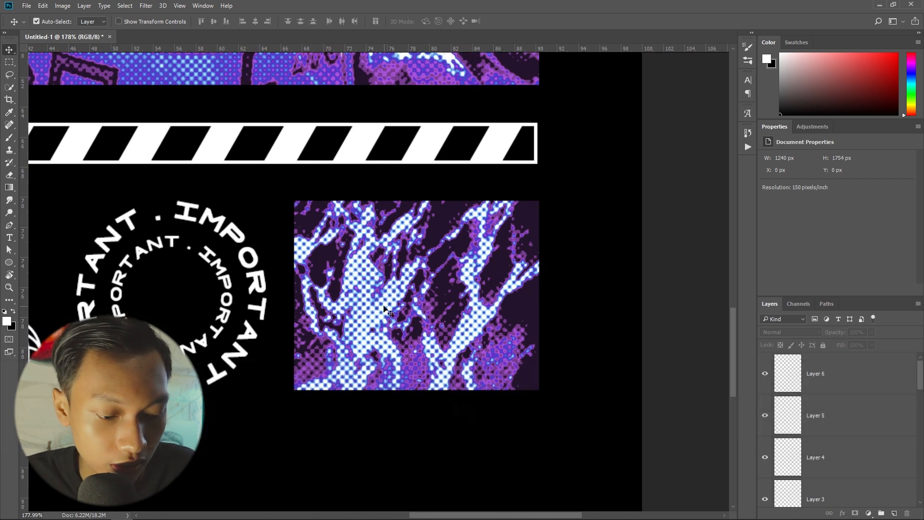
# Group the four icon layers, Layer 3 to Layer 6
pyautogui.click(857, 380)
pyautogui.scroll(-1, 849, 404)
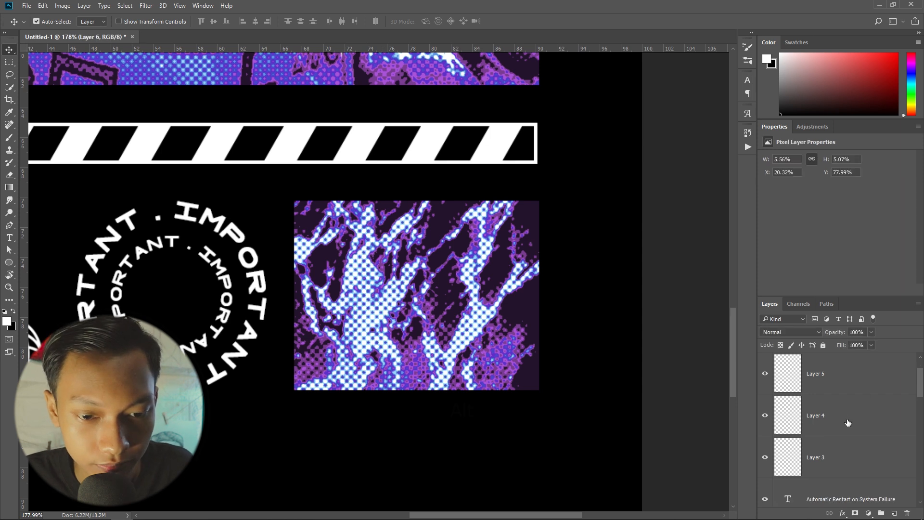
pyautogui.keyDown('shift'); pyautogui.click(835, 455); pyautogui.keyUp('shift')
pyautogui.scroll(1, 836, 434)
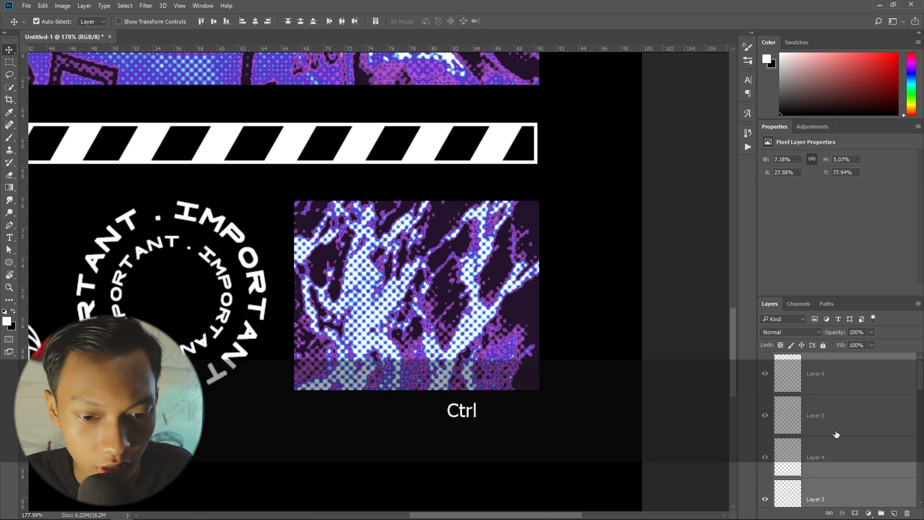
pyautogui.scroll(-1, 836, 434)
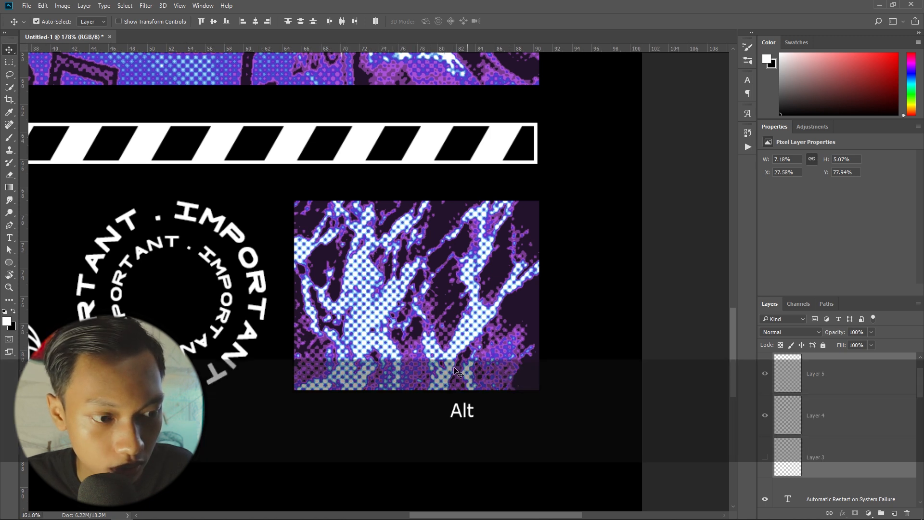
pyautogui.scroll(-1, 518, 385)
pyautogui.moveTo(304, 356); pyautogui.dragTo(693, 346)
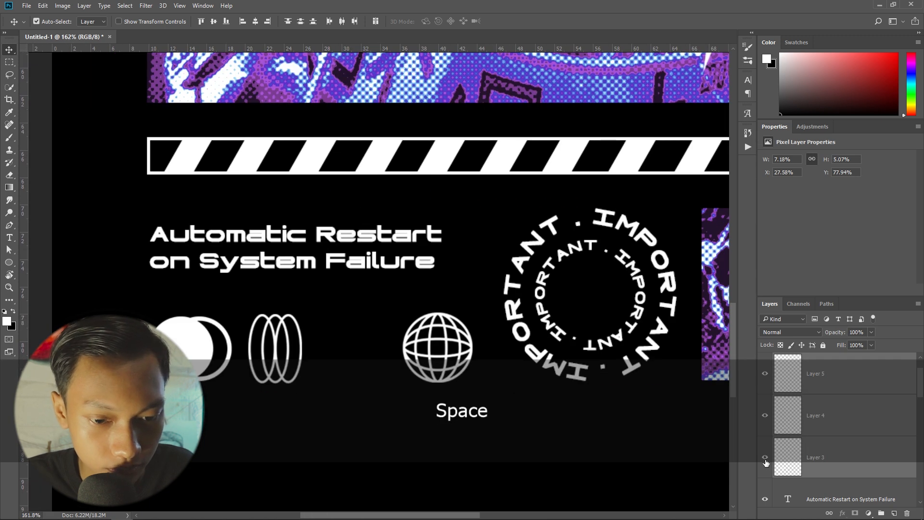
pyautogui.hotkey('ctrl', 'g')
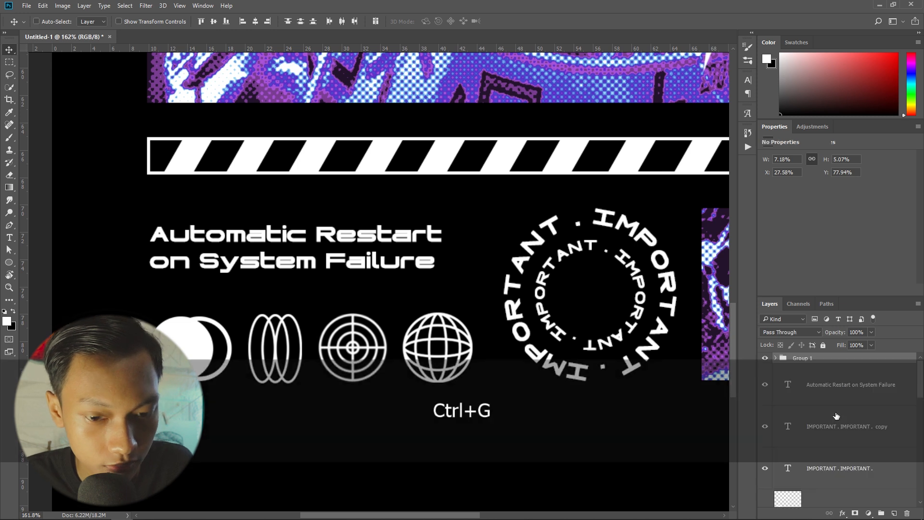
pyautogui.hotkey('ctrl', 't')
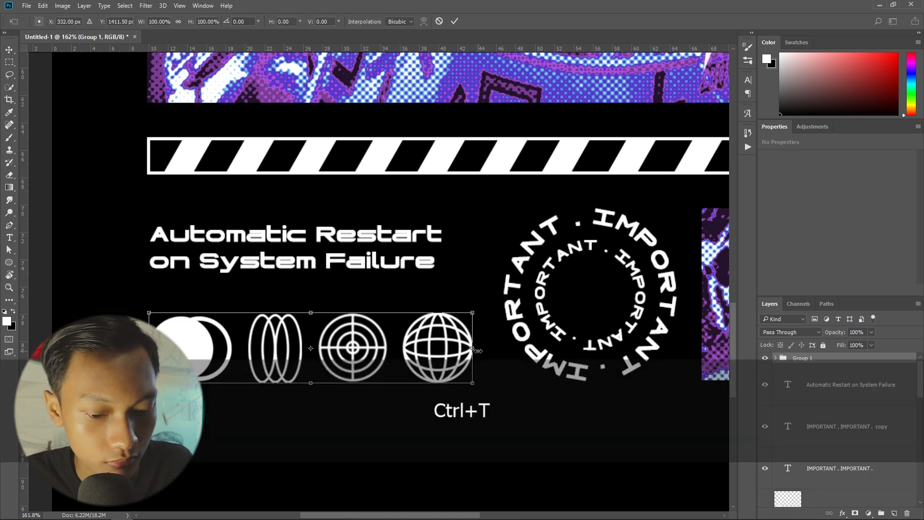
pyautogui.press('Return')
# Draw a 27 × 68 px rectangle in the texture block's lower-left area on a new layer and fill it with black
pyautogui.moveTo(614, 371); pyautogui.dragTo(318, 341)
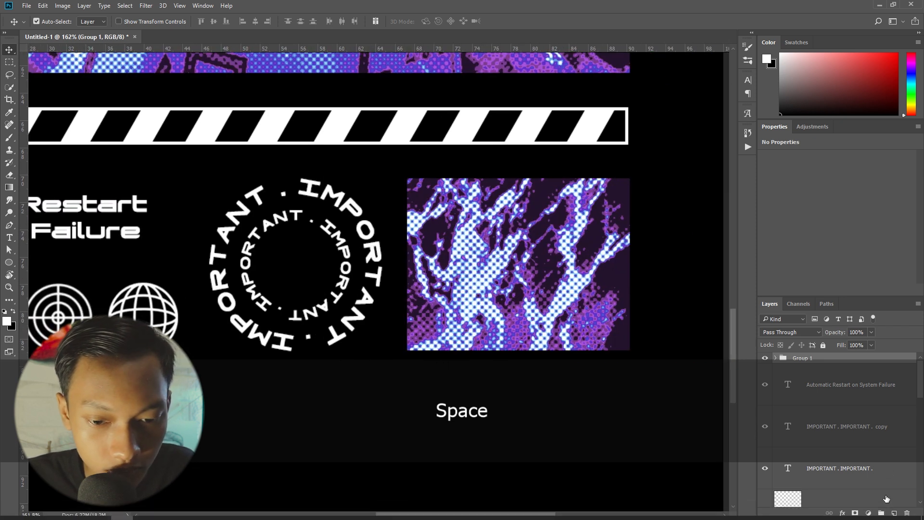
pyautogui.click(894, 513)
pyautogui.scroll(3, 603, 315)
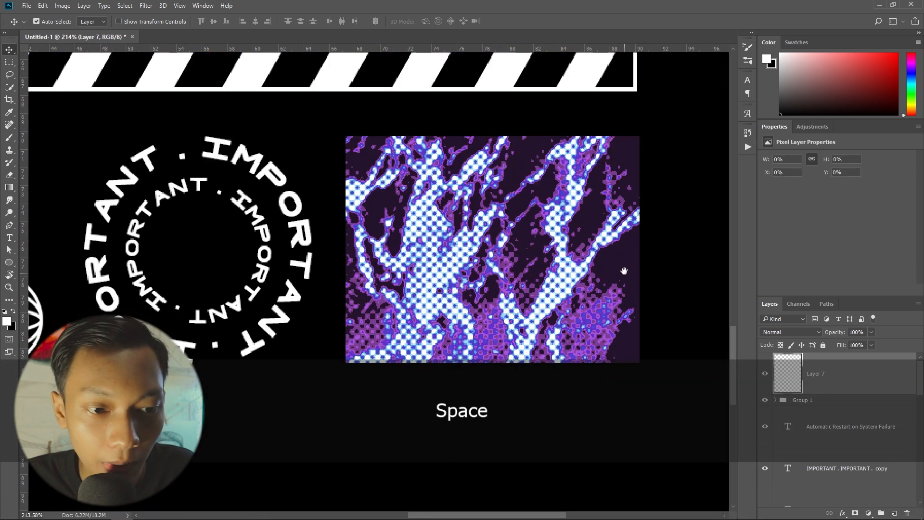
pyautogui.moveTo(621, 268); pyautogui.dragTo(593, 271)
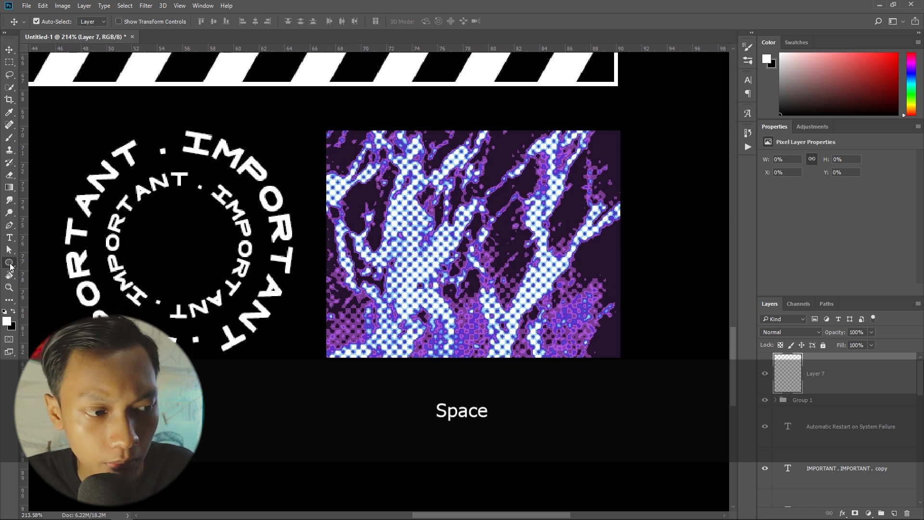
pyautogui.click(9, 263)
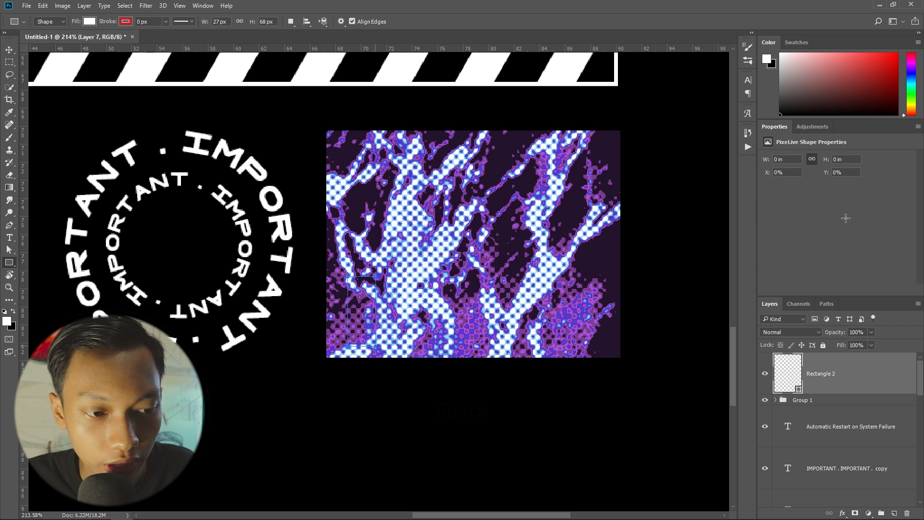
pyautogui.click(768, 187)
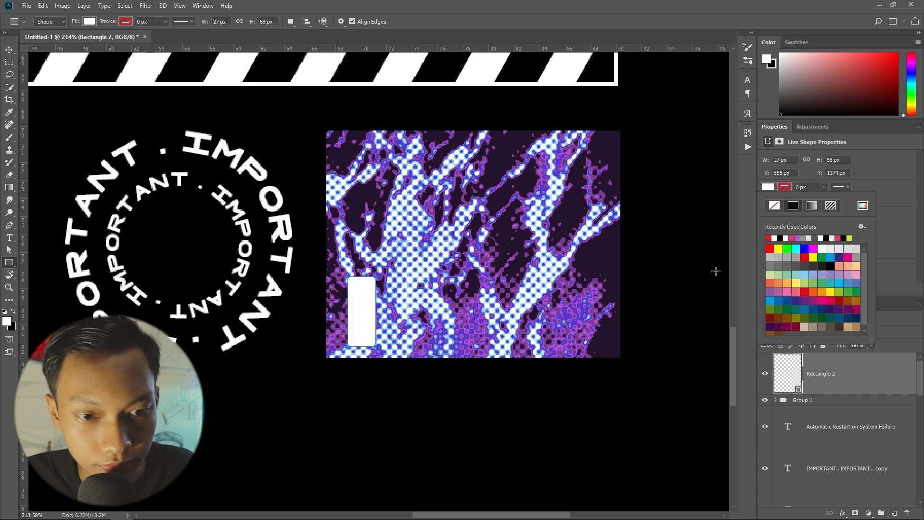
pyautogui.click(782, 236)
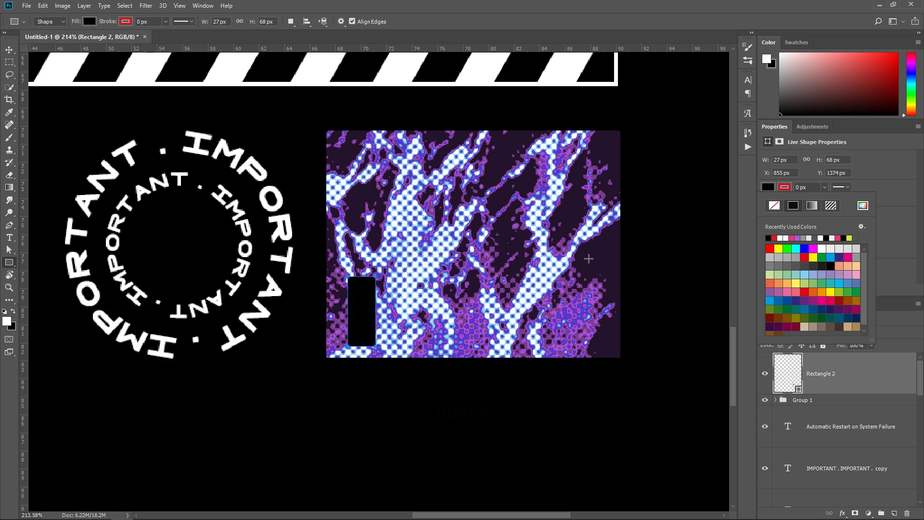
# Duplicate the black rectangle eight times across the texture block's lower part, varying the widths and gaps to form a barcode
pyautogui.press('v')
pyautogui.moveTo(361, 316); pyautogui.dragTo(590, 313)
pyautogui.scroll(3, 401, 307)
pyautogui.hotkey('ctrl', 't')
pyautogui.press('Return')
pyautogui.hotkey('ctrl', 't')
pyautogui.press('Return')
pyautogui.hotkey('ctrl', 't')
pyautogui.press('Return')
pyautogui.hotkey('ctrl', 't')
pyautogui.press('Return')
pyautogui.hotkey('ctrl', 't')
pyautogui.press('Return')
pyautogui.hotkey('ctrl', 't')
pyautogui.press('Return')
pyautogui.hotkey('ctrl', 't')
pyautogui.press('Return')
pyautogui.hotkey('ctrl', 'j')
pyautogui.hotkey('ctrl', 't')
pyautogui.press('Return')
pyautogui.click(547, 449)
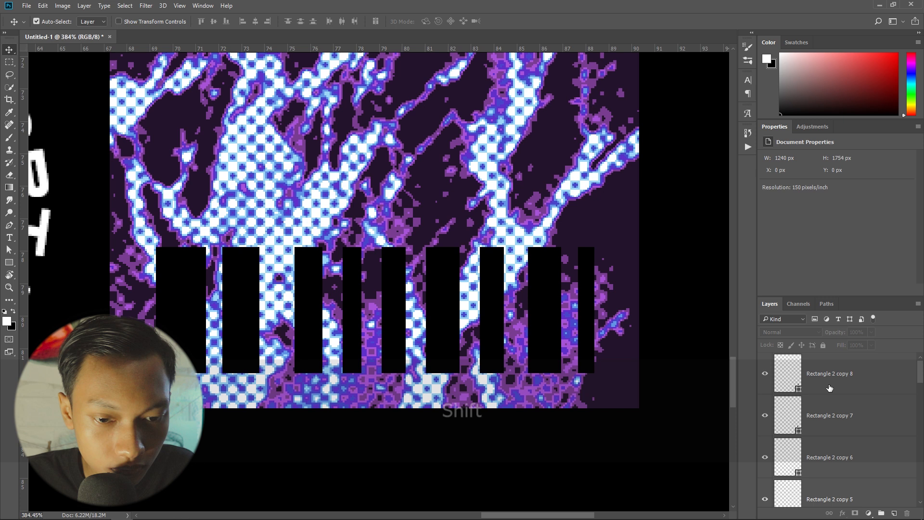
# Group all nine barcode rectangles, Rectangle 2 to Rectangle 2 copy 8, and rename the group Barcode
pyautogui.click(550, 354)
pyautogui.scroll(-5, 920, 453)
pyautogui.click(860, 427)
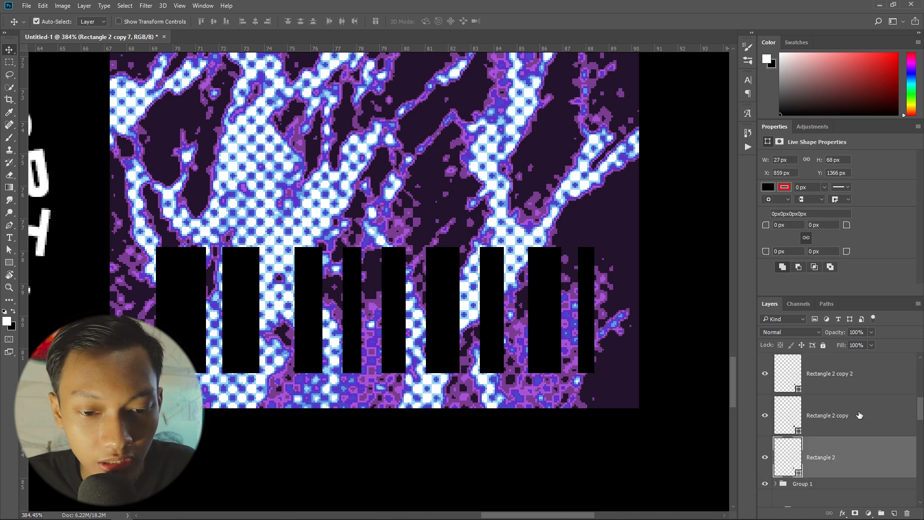
pyautogui.scroll(5, 854, 399)
pyautogui.keyDown('shift'); pyautogui.click(851, 370); pyautogui.keyUp('shift')
pyautogui.hotkey('ctrl', 'g')
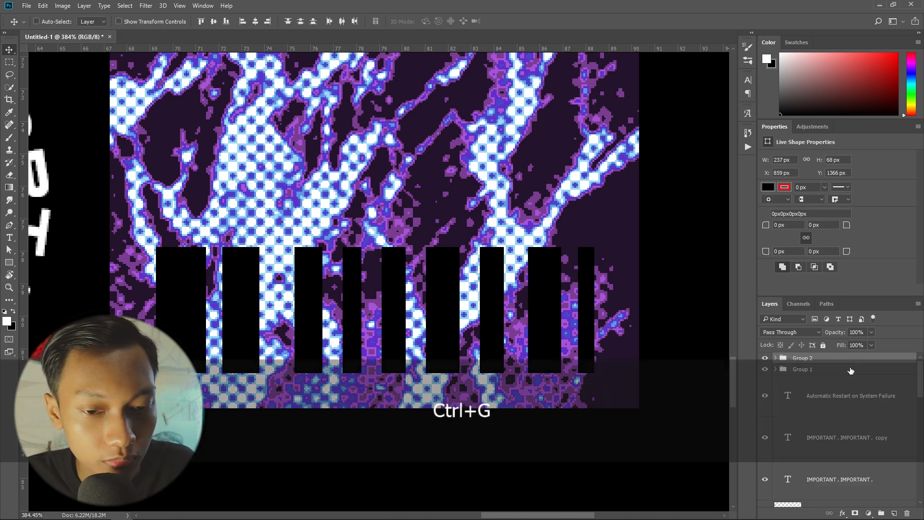
pyautogui.doubleClick(802, 359)
pyautogui.press('capslock')
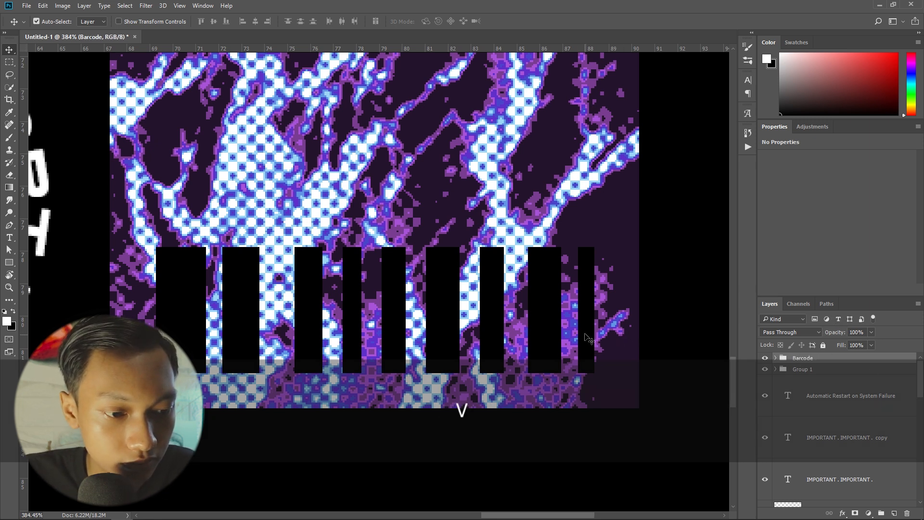
# Add the text "ISBN: 978" in 16 pt Genesys on the texture block above the barcode
pyautogui.moveTo(588, 338); pyautogui.dragTo(586, 333)
pyautogui.moveTo(259, 170); pyautogui.dragTo(291, 235)
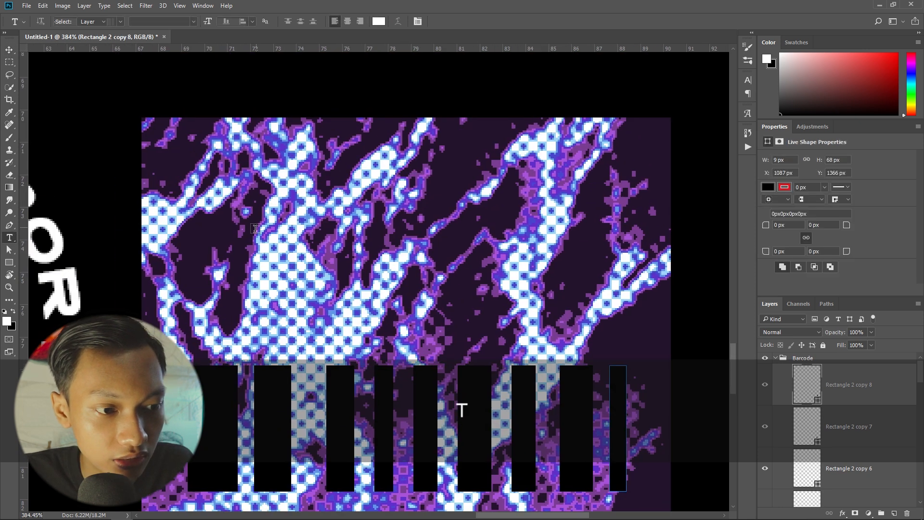
pyautogui.press('capslock')
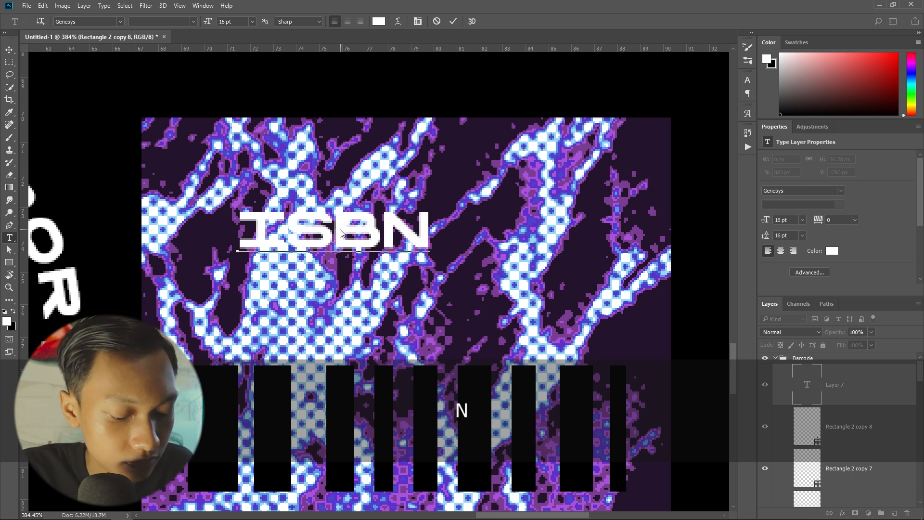
pyautogui.write(': 978')
# Change the ISBN: 978 text colour to black
pyautogui.hotkey('ctrl', 'a')
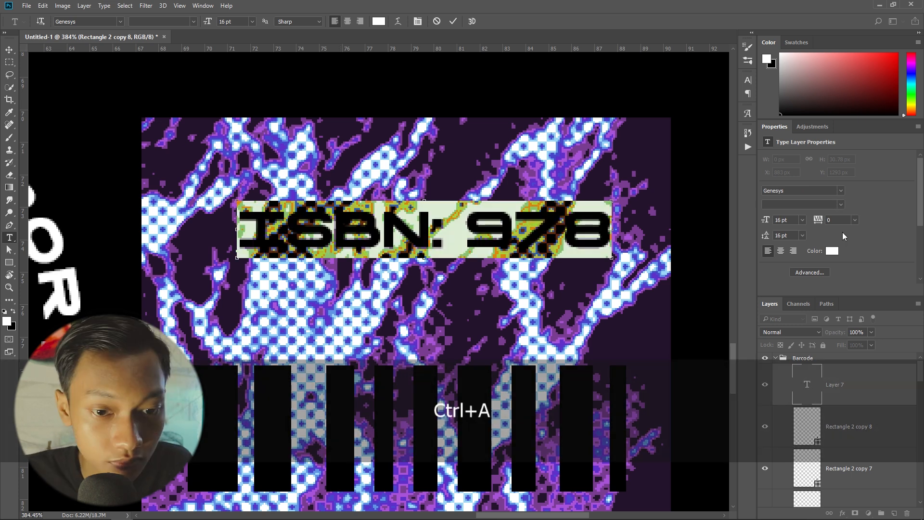
pyautogui.click(832, 251)
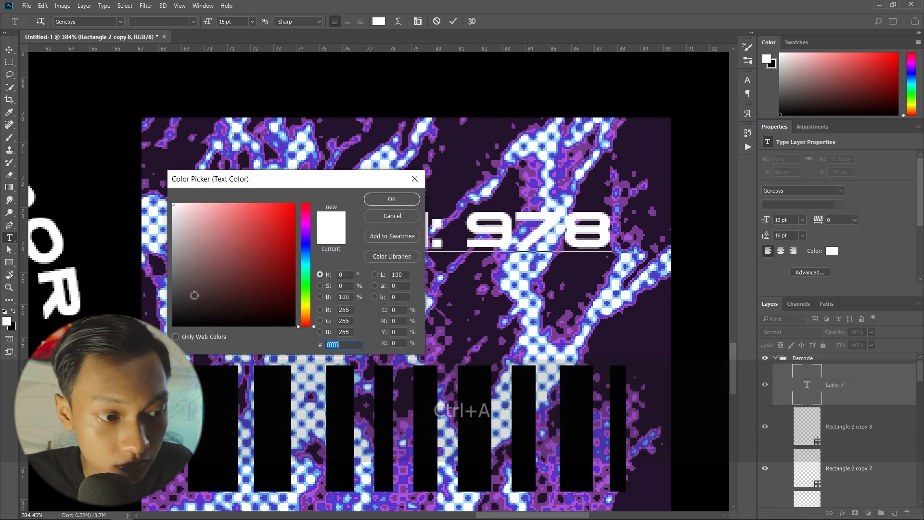
pyautogui.click(167, 327)
pyautogui.click(392, 199)
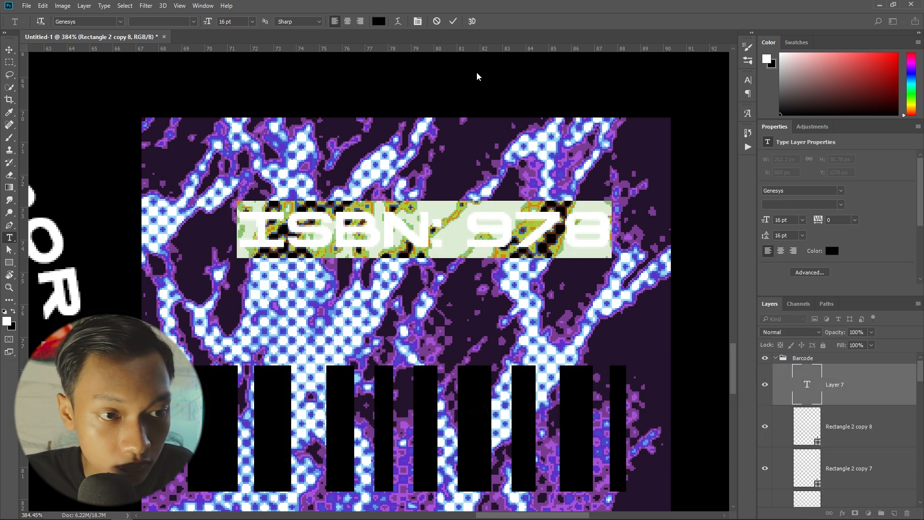
pyautogui.click(453, 22)
pyautogui.hotkey('ctrl', 'Return')
pyautogui.press('v')
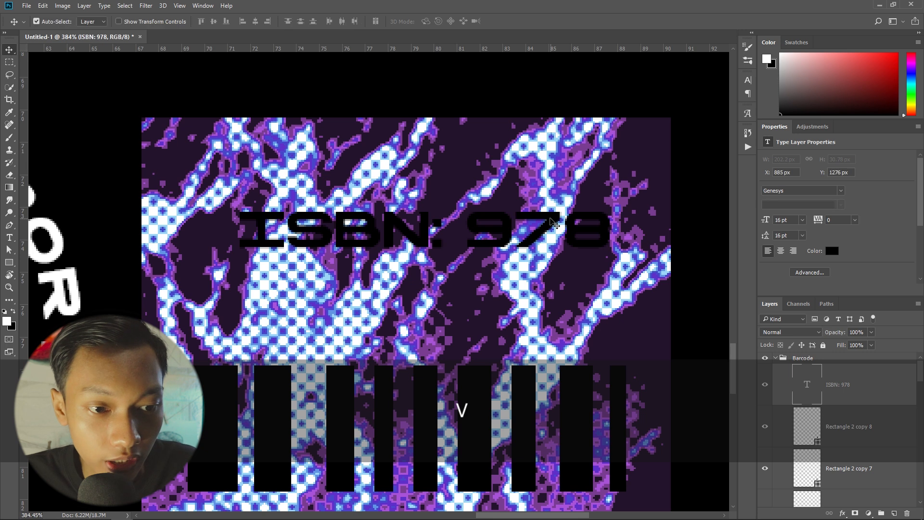
# Move the ISBN: 978 text down nearer the barcode and scale it to about 117.6% to match the barcode's width
pyautogui.moveTo(553, 224); pyautogui.dragTo(531, 279)
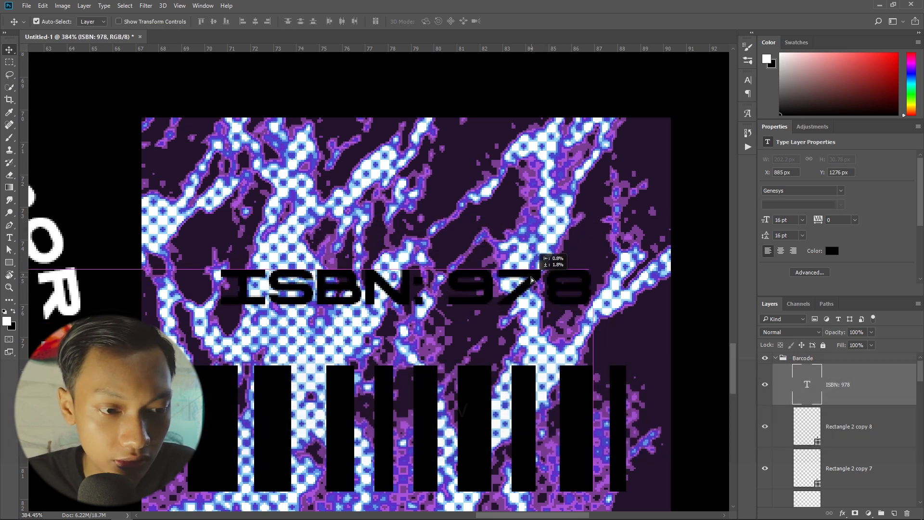
pyautogui.hotkey('ctrl', 't')
pyautogui.moveTo(602, 258); pyautogui.dragTo(628, 245)
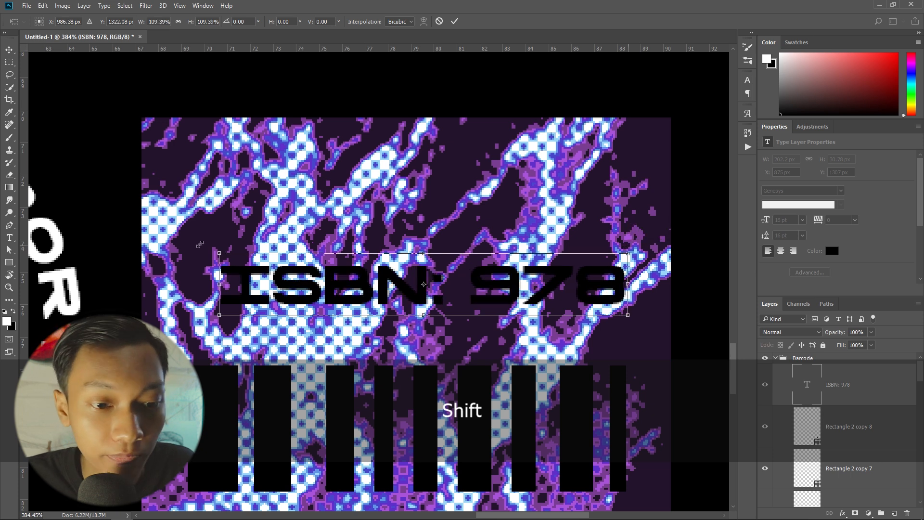
pyautogui.moveTo(220, 252); pyautogui.dragTo(192, 243)
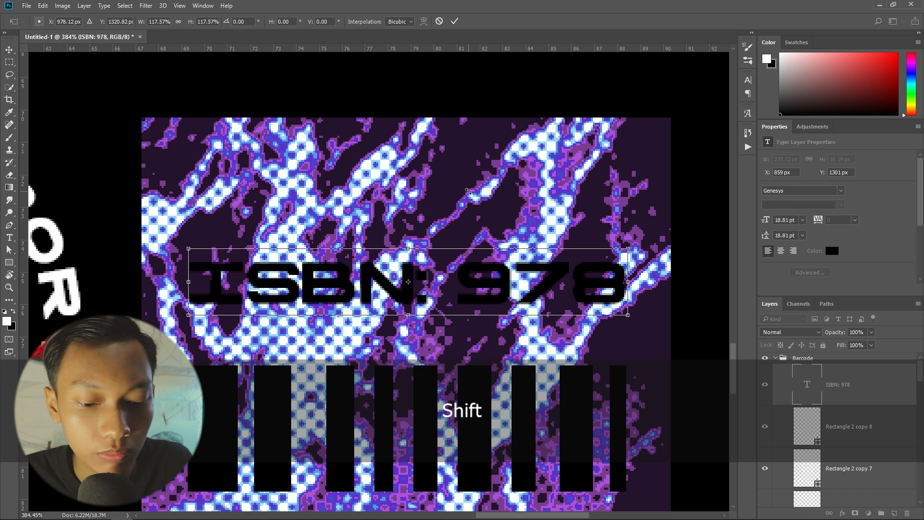
pyautogui.press('Return')
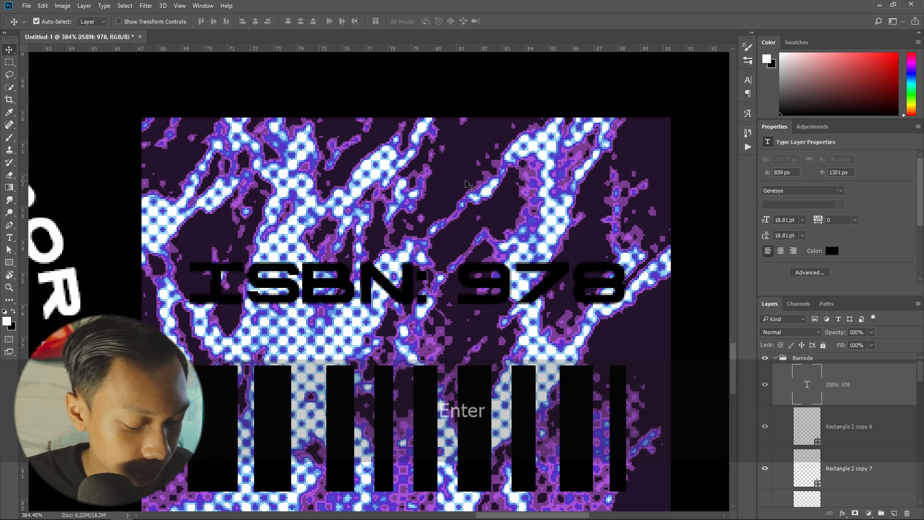
# Duplicate the ISBN: 978 text above the original and change the copy to REFERENCE
pyautogui.hotkey('ctrl', 'j')
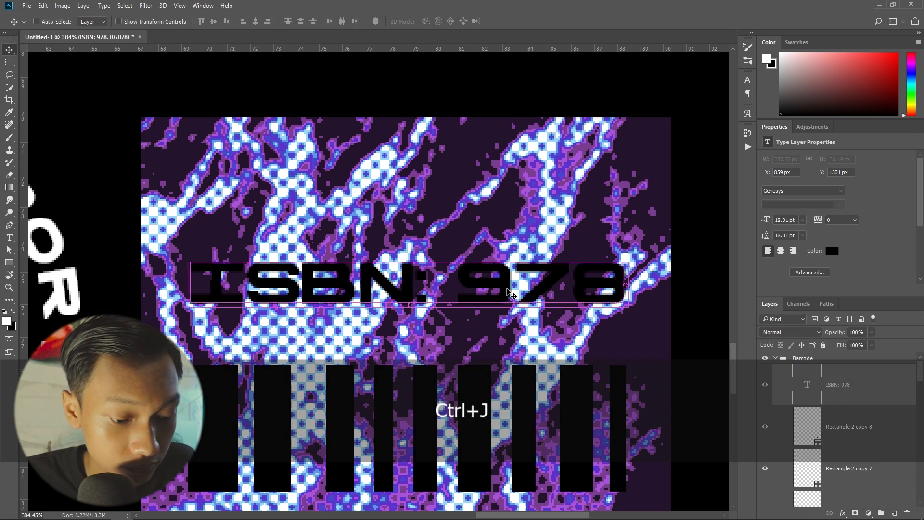
pyautogui.moveTo(512, 288); pyautogui.dragTo(500, 208)
pyautogui.press('t')
pyautogui.click(499, 207)
pyautogui.write('F')
pyautogui.press('BackSpace')
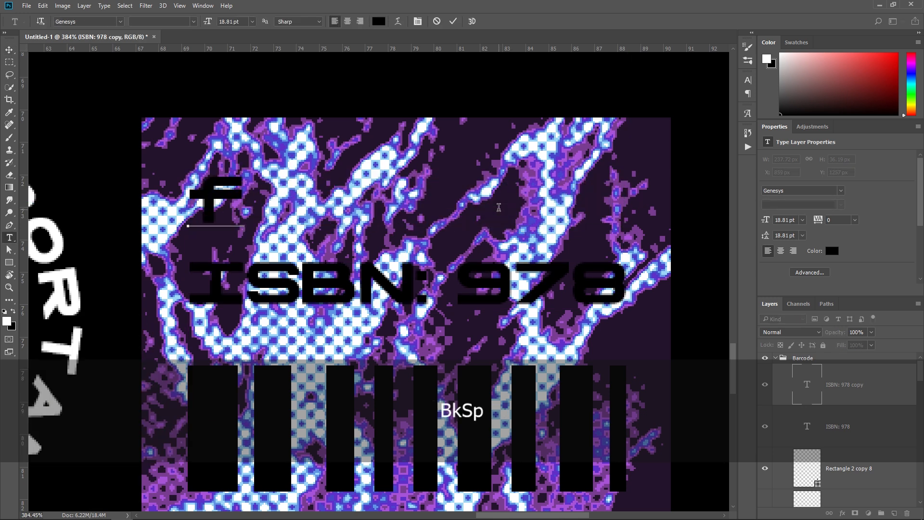
pyautogui.write('REFERENCE')
pyautogui.hotkey('ctrl', 'Return')
# Scale the REFERENCE text down to the same width as the ISBN line
pyautogui.hotkey('ctrl', 't')
pyautogui.scroll(-1, 608, 175)
pyautogui.moveTo(688, 168); pyautogui.dragTo(628, 172)
pyautogui.press('Return')
# Reposition the texture image inside its mask so that a lighter area lies behind the barcode and text
pyautogui.scroll(-5, 826, 434)
pyautogui.click(826, 434)
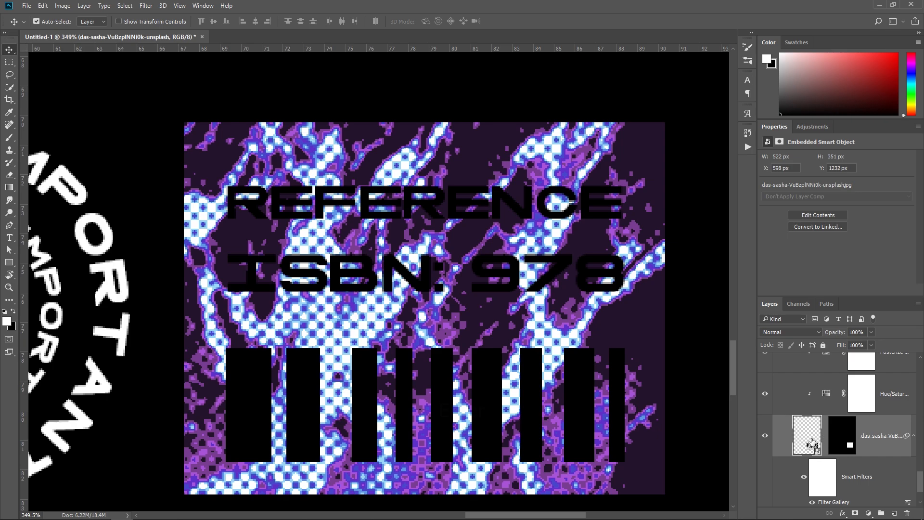
pyautogui.hotkey('ctrl', 't')
pyautogui.moveTo(529, 241); pyautogui.dragTo(513, 231)
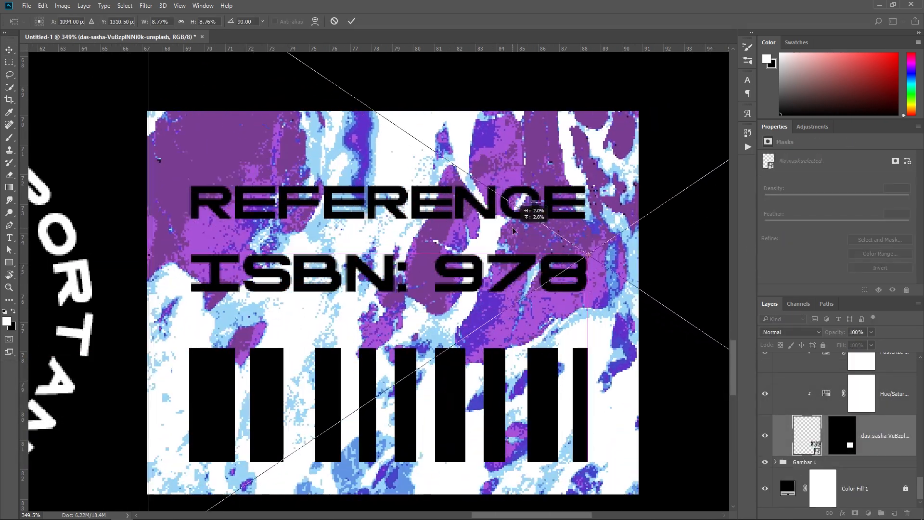
pyautogui.press('Return')
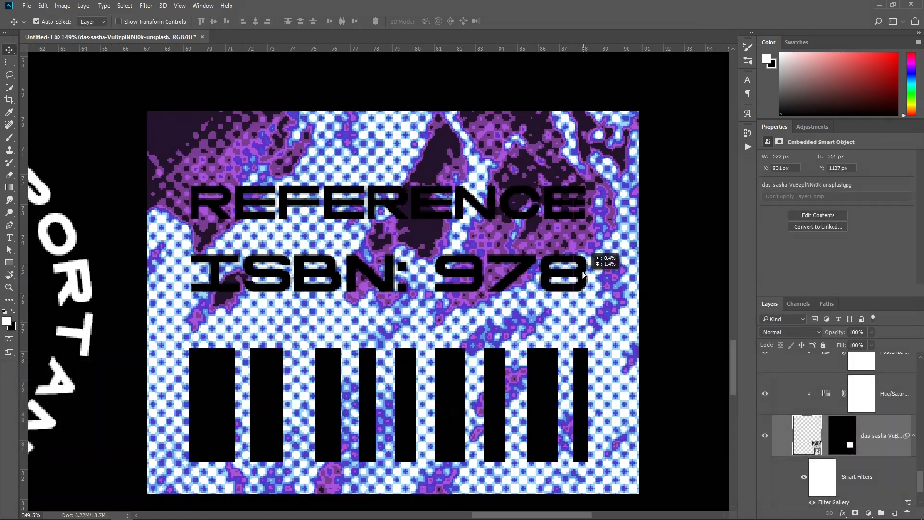
# Shift the REFERENCE and ISBN: 978 lines slightly upward within the texture block
pyautogui.hotkey('ctrl', '0')
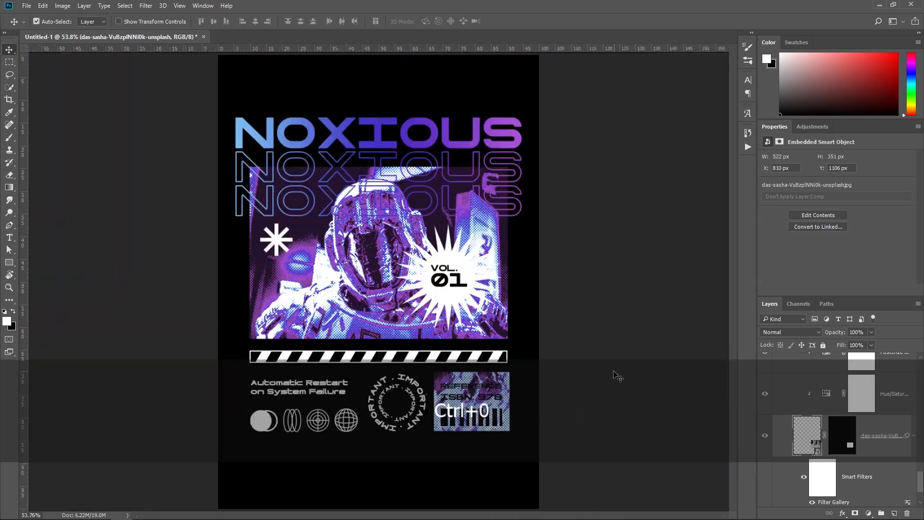
pyautogui.press('space')
pyautogui.scroll(6, 625, 346)
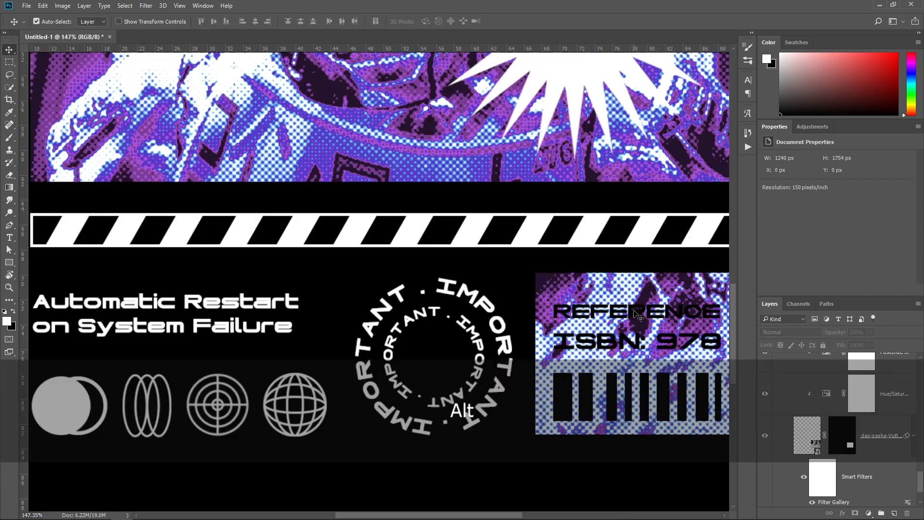
pyautogui.moveTo(635, 312); pyautogui.dragTo(634, 304)
pyautogui.press('space')
pyautogui.moveTo(663, 346); pyautogui.dragTo(563, 347)
# Take the REFERENCE and ISBN: 978 text layers out of the Barcode group and place them above it
pyautogui.moveTo(603, 399); pyautogui.dragTo(603, 393)
pyautogui.hotkey('ctrl', 'z')
pyautogui.scroll(1, 826, 400)
pyautogui.click(825, 361)
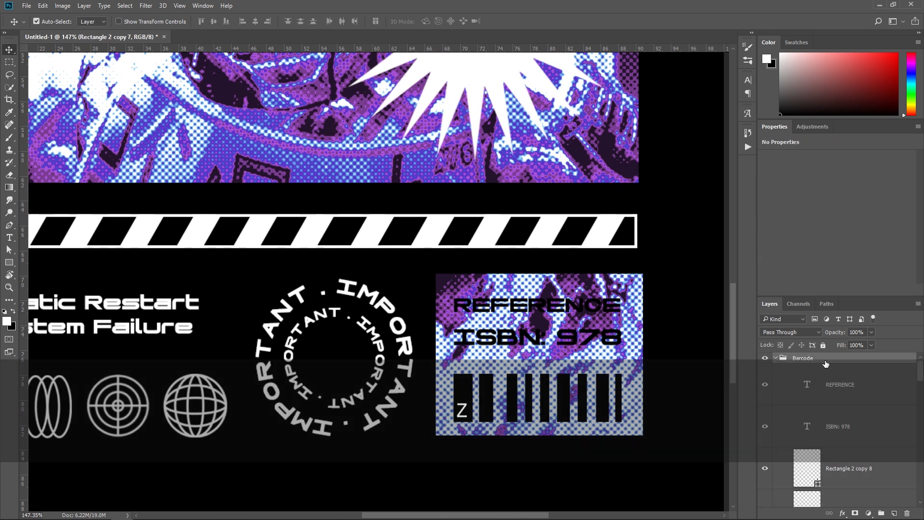
pyautogui.click(840, 425)
pyautogui.keyDown('shift'); pyautogui.click(841, 389); pyautogui.keyUp('shift')
pyautogui.moveTo(841, 388); pyautogui.dragTo(838, 355)
# Nudge the whole Barcode group slightly up, closer to the ISBN line
pyautogui.click(817, 443)
pyautogui.hotkey('ctrl', 't')
pyautogui.moveTo(603, 388); pyautogui.dragTo(604, 383)
pyautogui.press('Return')
pyautogui.scroll(-3, 698, 351)
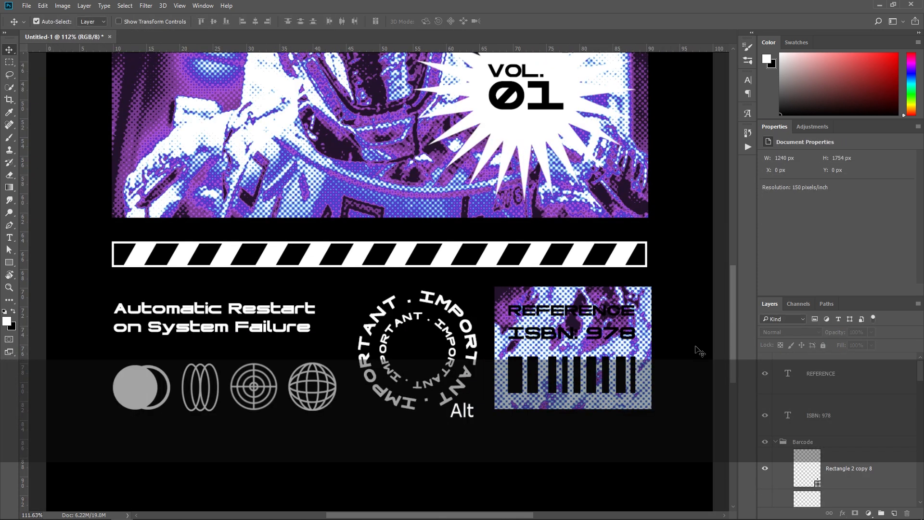
pyautogui.press('Right')
pyautogui.press('Return')
# Draw a 422 × 86 px white rectangle over the Automatic Restart caption and place a vertical guide at its far end with guides shown
pyautogui.press('space')
pyautogui.moveTo(335, 472); pyautogui.dragTo(403, 480)
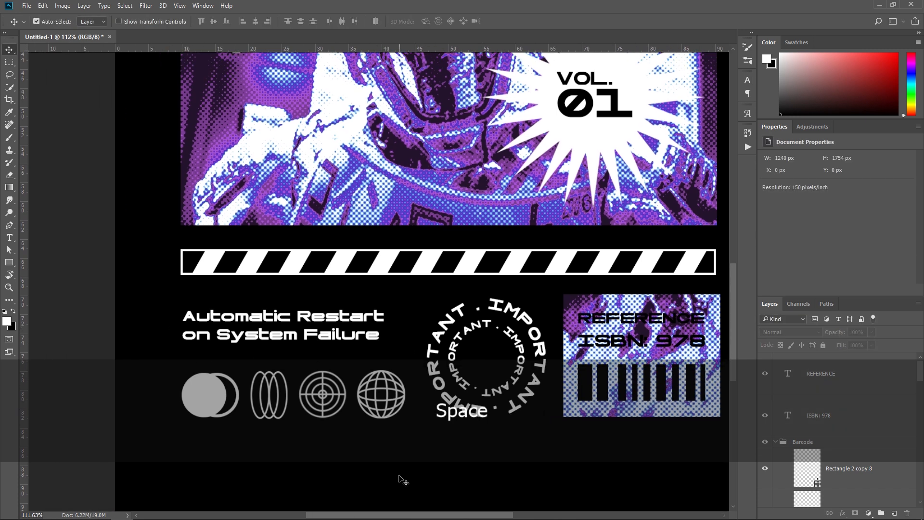
pyautogui.hotkey('ctrl', '0')
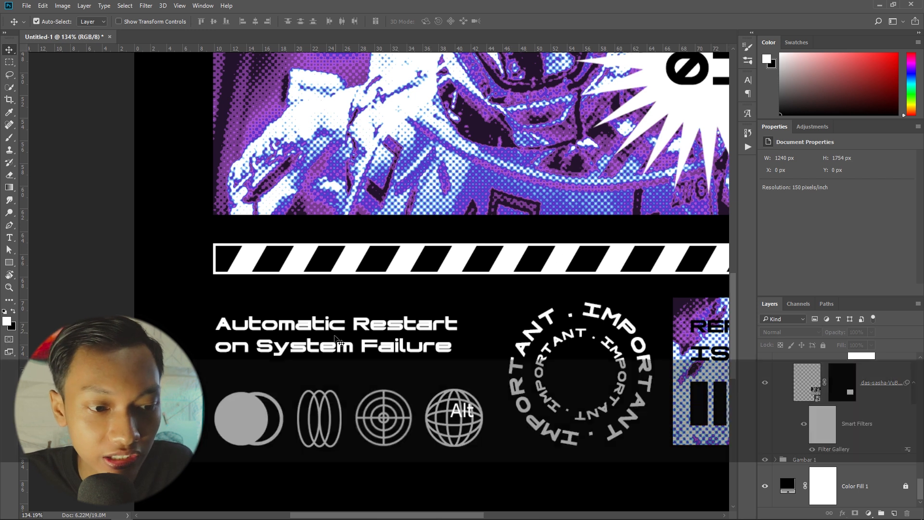
pyautogui.scroll(2, 335, 334)
pyautogui.click(10, 262)
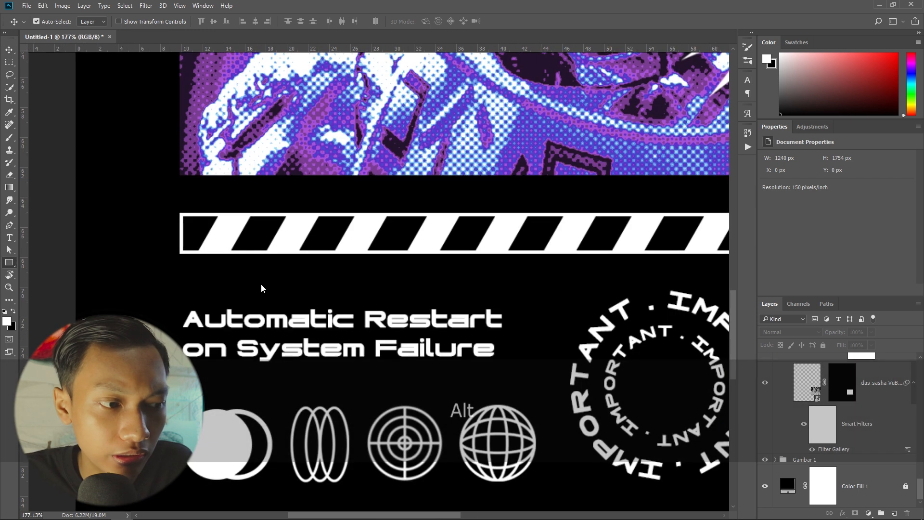
pyautogui.moveTo(179, 298); pyautogui.dragTo(538, 371)
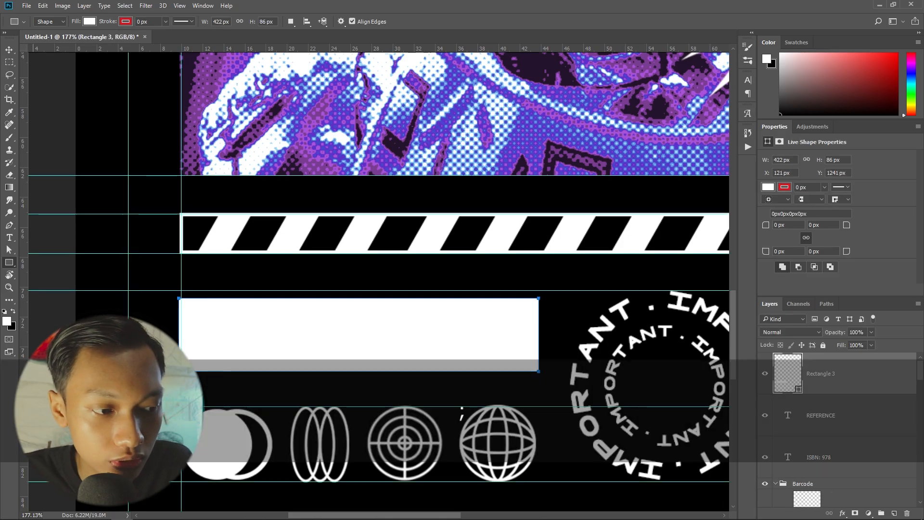
pyautogui.moveTo(24, 308); pyautogui.dragTo(536, 441)
# Fit the rectangle to the guides at 419 px wide and bring the caption text layer to the front
pyautogui.press('v')
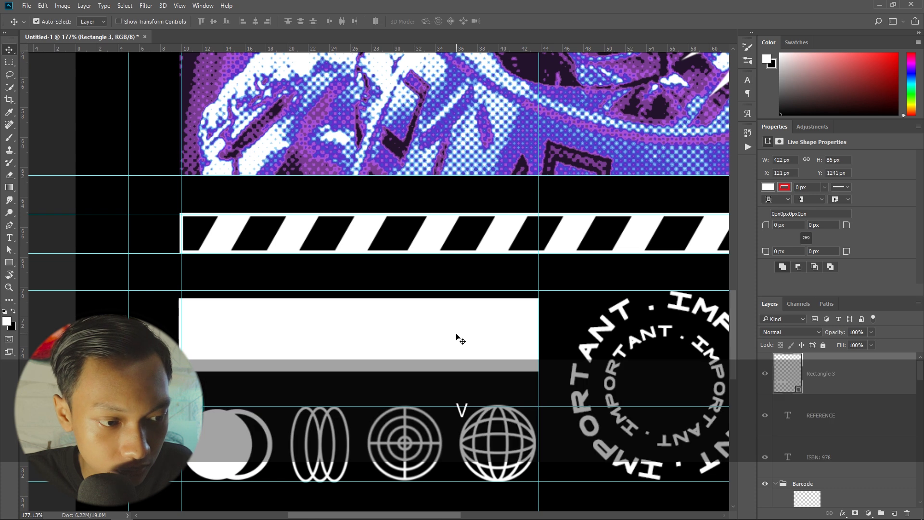
pyautogui.moveTo(465, 337); pyautogui.dragTo(449, 407)
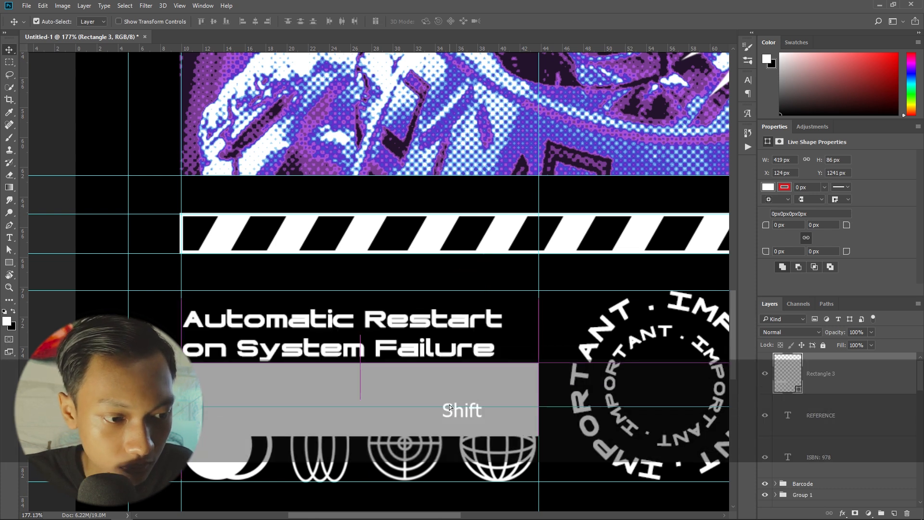
pyautogui.keyDown('ctrl'); pyautogui.click(474, 326); pyautogui.keyUp('ctrl')
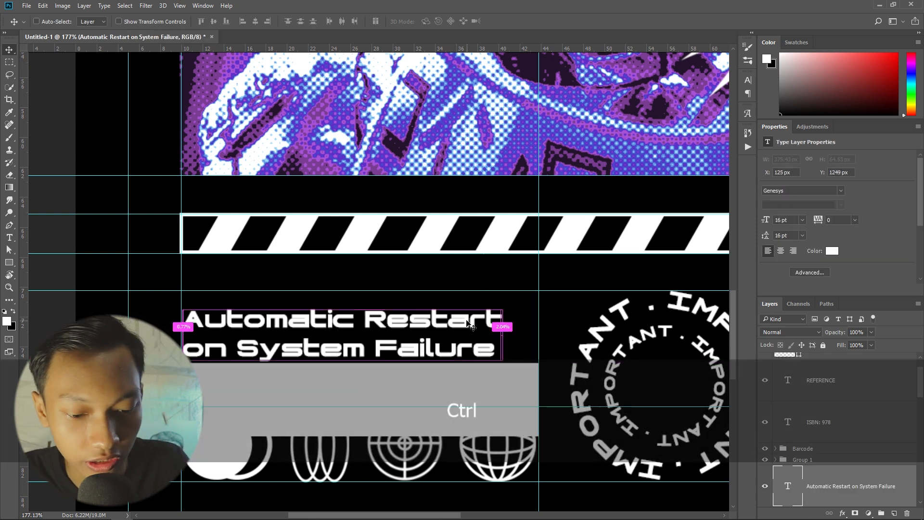
pyautogui.hotkey('ctrl', 'shift', ']')
pyautogui.moveTo(504, 362); pyautogui.dragTo(506, 321)
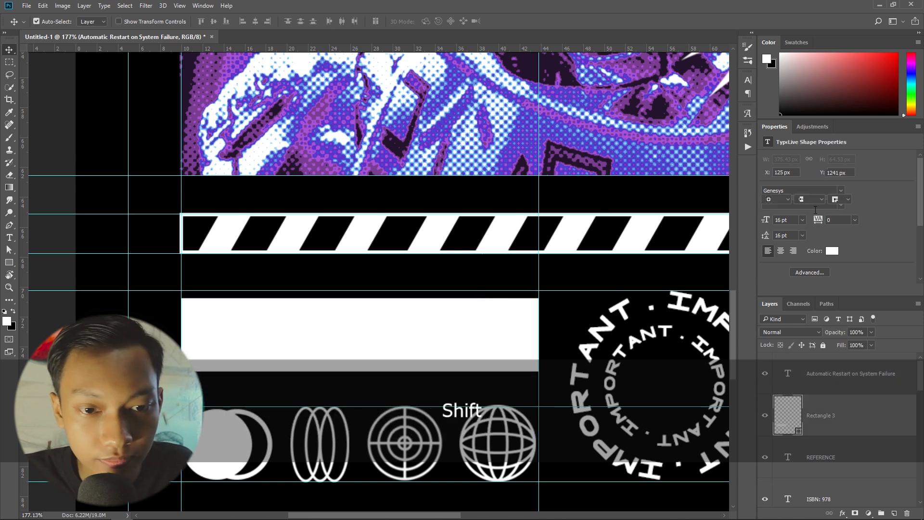
# Give the rectangle no fill and a 4 px white stroke, and shift the caption right to sit inside the frame
pyautogui.click(768, 187)
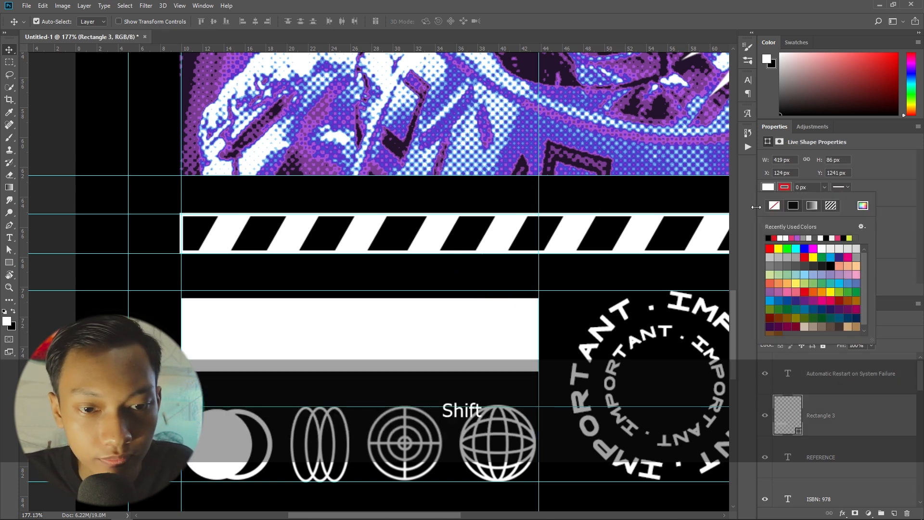
pyautogui.click(779, 238)
pyautogui.click(767, 187)
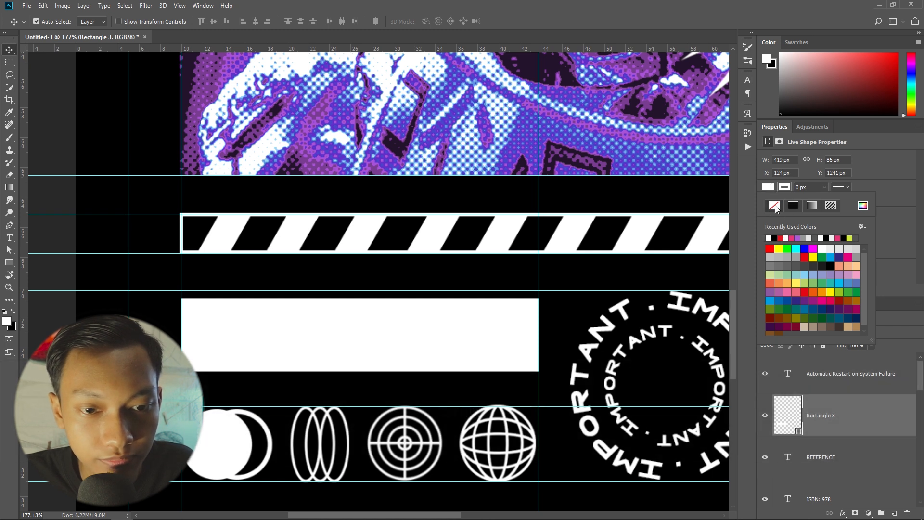
pyautogui.click(774, 206)
pyautogui.click(797, 187)
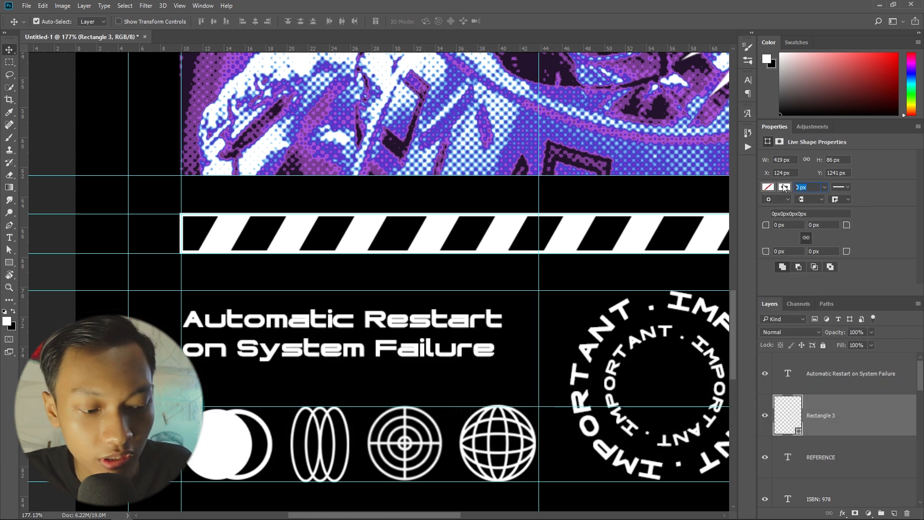
pyautogui.write('4')
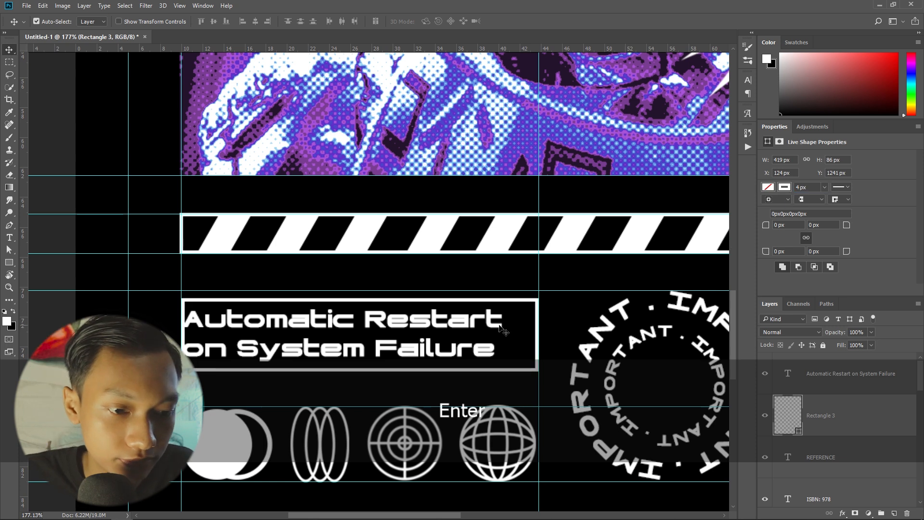
pyautogui.moveTo(502, 325); pyautogui.dragTo(508, 325)
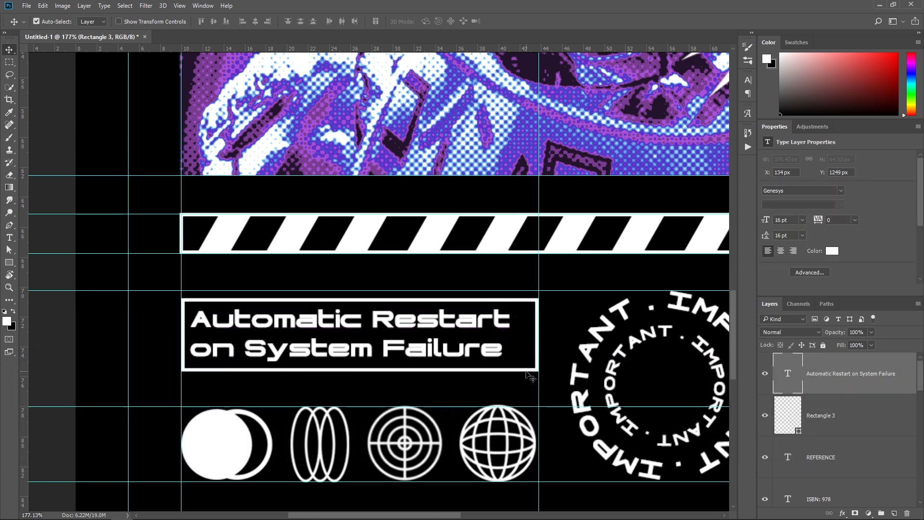
# Stretch the caption's frame rectangle vertically to 110 px high, with its upper edge on the guide above the caption
pyautogui.click(529, 371)
pyautogui.hotkey('ctrl', 't')
pyautogui.moveTo(359, 297); pyautogui.dragTo(360, 290)
pyautogui.moveTo(361, 372); pyautogui.dragTo(361, 384)
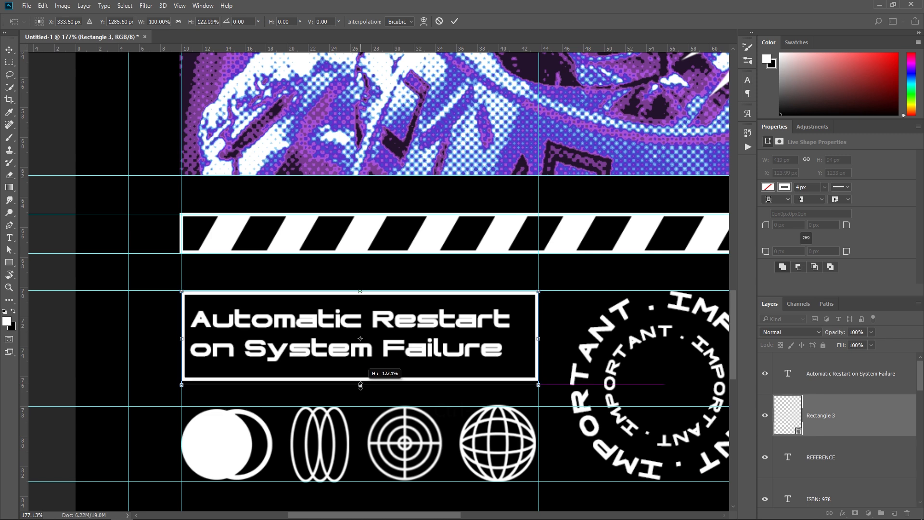
pyautogui.press('Return')
# Move the Automatic Restart caption text toward the middle of the enlarged frame
pyautogui.click(491, 357)
pyautogui.moveTo(462, 323); pyautogui.dragTo(483, 329)
pyautogui.click(395, 387)
pyautogui.moveTo(395, 387); pyautogui.dragTo(380, 344)
pyautogui.click(392, 339)
pyautogui.hotkey('ctrl', 't')
pyautogui.hotkey('ctrl', 'z')
pyautogui.press('Return')
# Set the caption text to 15 pt with 14 pt leading and nudge it to the frame's vertical centre
pyautogui.press('t')
pyautogui.click(392, 308)
pyautogui.hotkey('ctrl', 'a')
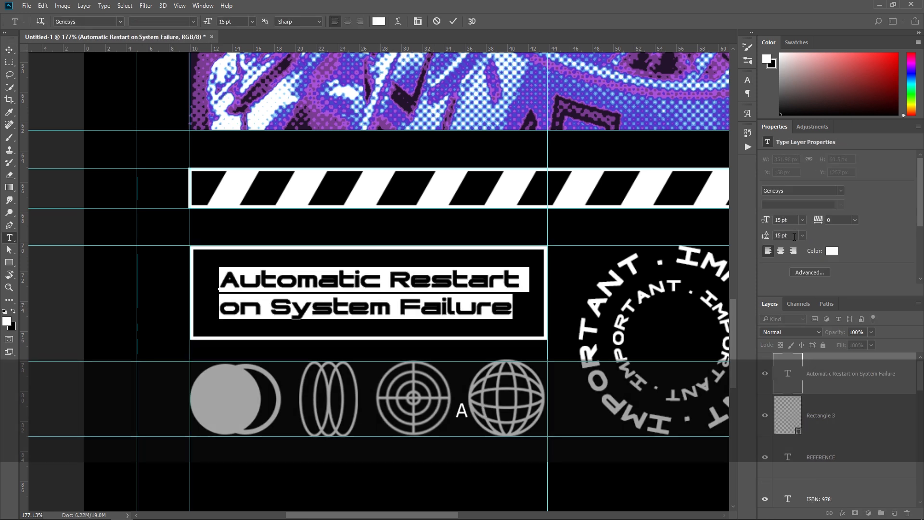
pyautogui.press('v')
pyautogui.moveTo(505, 284); pyautogui.dragTo(506, 286)
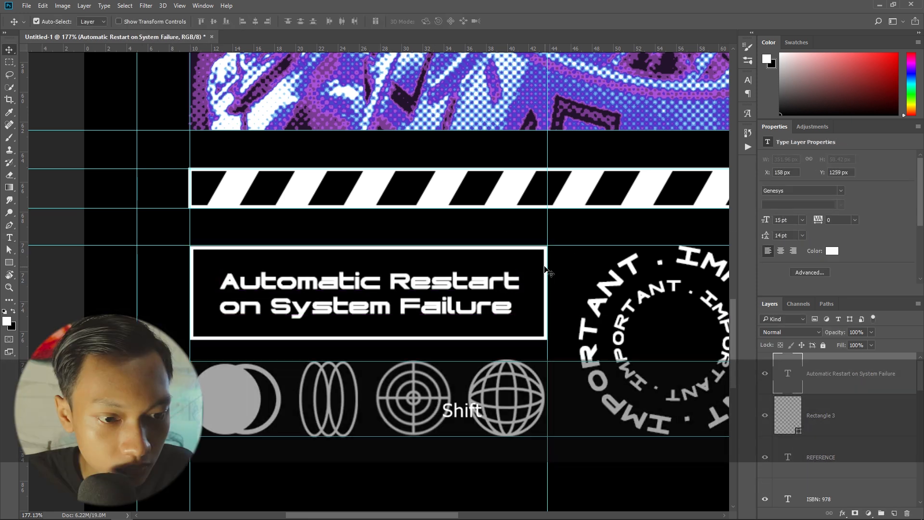
# Duplicate the frame rectangle and scale the copy about its centre to 93.08% width and 76.36% height as an inner frame
pyautogui.click(546, 270)
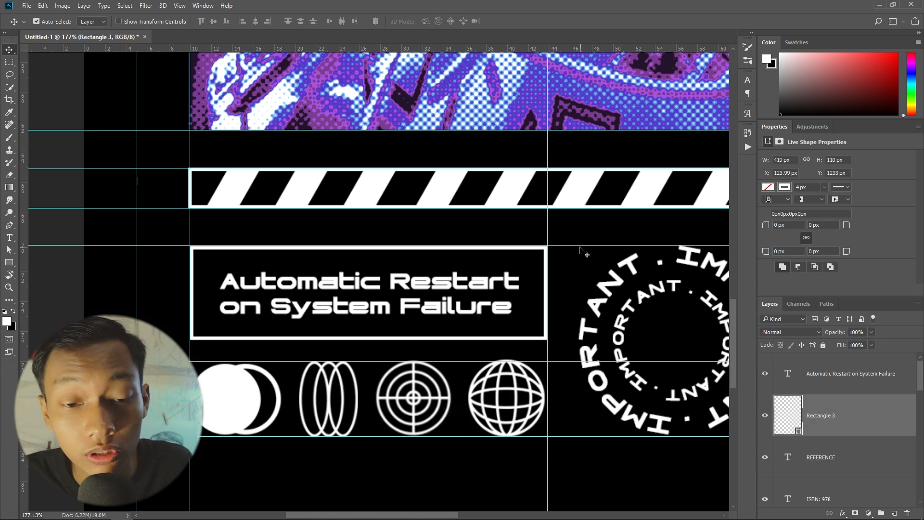
pyautogui.hotkey('ctrl', 'j')
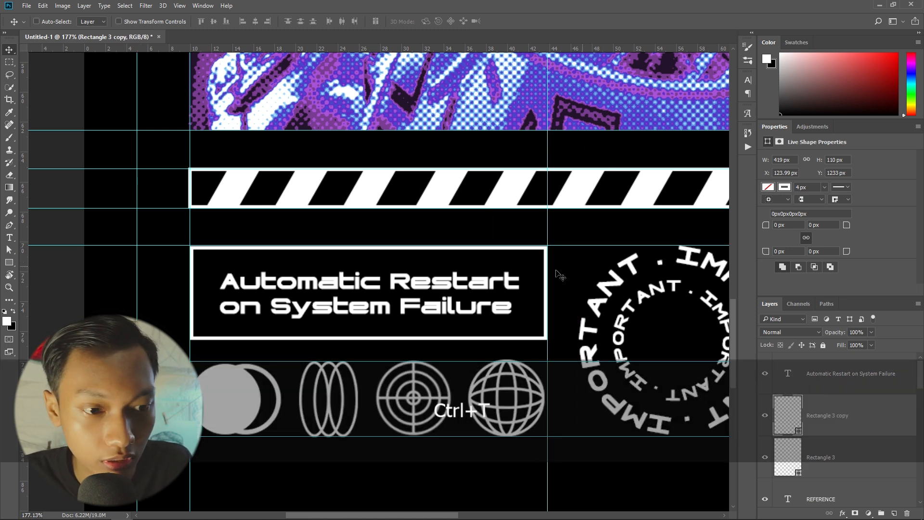
pyautogui.hotkey('ctrl', 't')
pyautogui.moveTo(547, 247); pyautogui.dragTo(529, 255)
pyautogui.moveTo(365, 252); pyautogui.dragTo(367, 258)
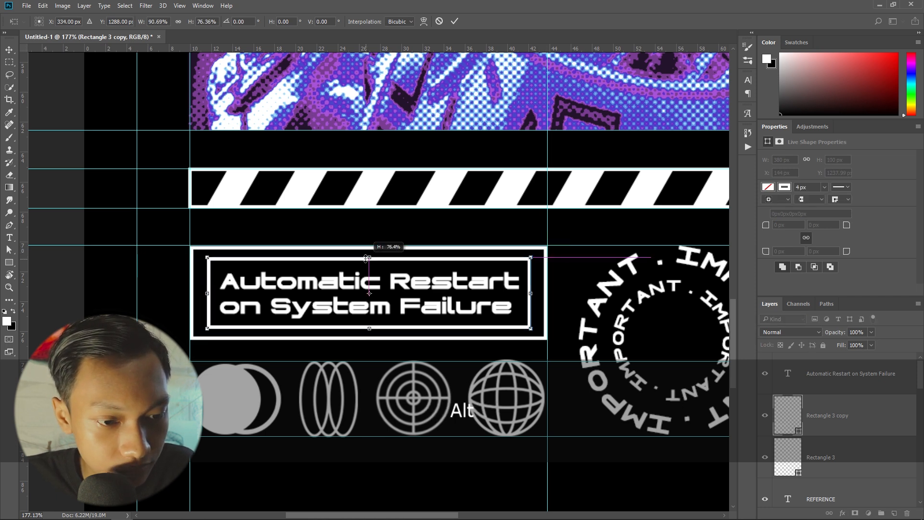
pyautogui.moveTo(533, 294); pyautogui.dragTo(536, 294)
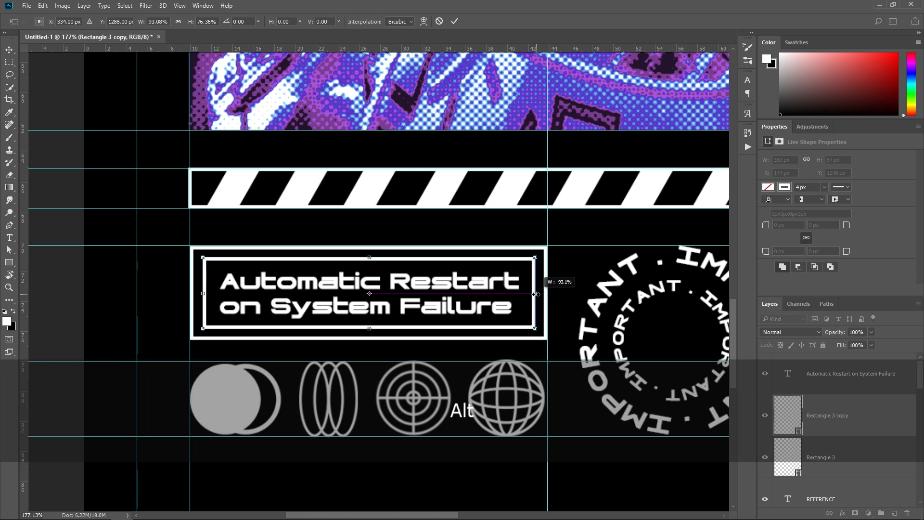
pyautogui.press('Return')
# Scale the caption text proportionally down to about 98.2% inside the inner frame
pyautogui.scroll(2, 385, 301)
pyautogui.click(386, 303)
pyautogui.hotkey('ctrl', 't')
pyautogui.moveTo(550, 262); pyautogui.dragTo(546, 263)
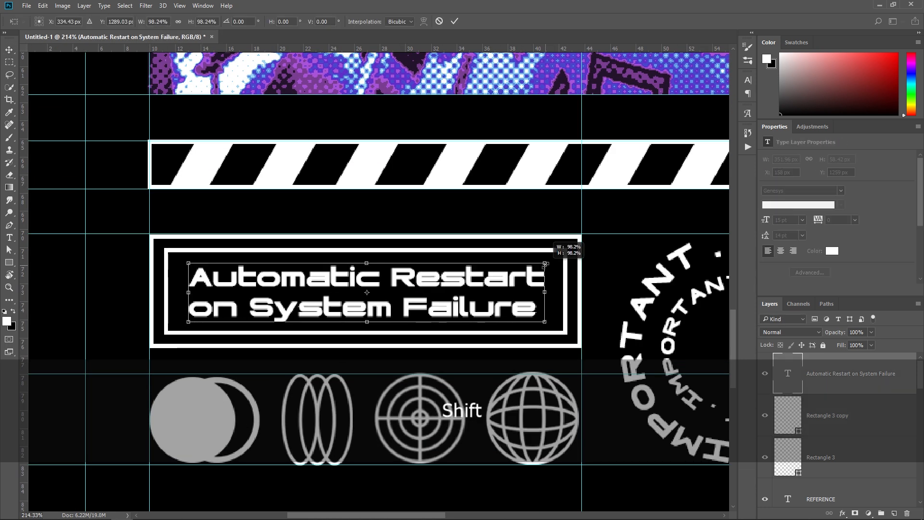
pyautogui.press('Return')
pyautogui.click(565, 278)
pyautogui.click(572, 285)
pyautogui.scroll(1, 336, 319)
pyautogui.click(582, 349)
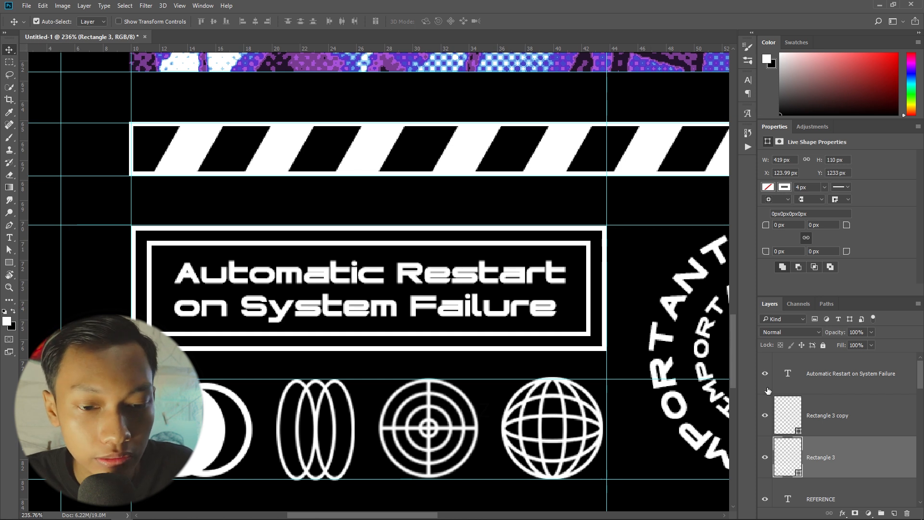
pyautogui.click(769, 415)
pyautogui.click(766, 415)
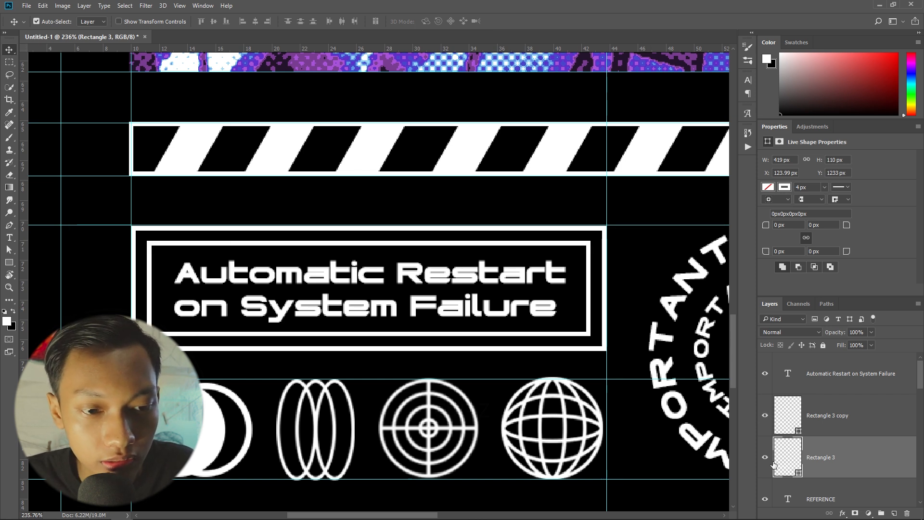
pyautogui.click(766, 456)
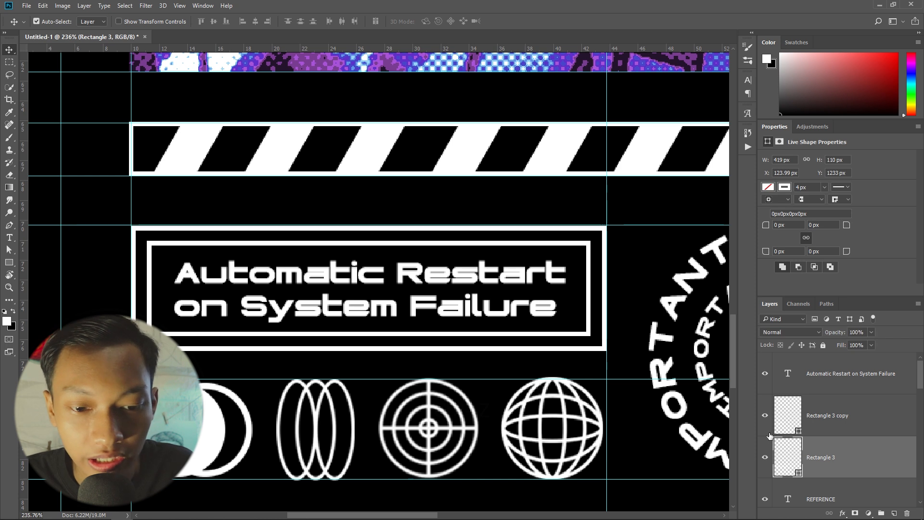
# Duplicate the striped bar's masked stripes layer and place the copy between the Rectangle 3 copy and Rectangle 3 layers
pyautogui.click(647, 153)
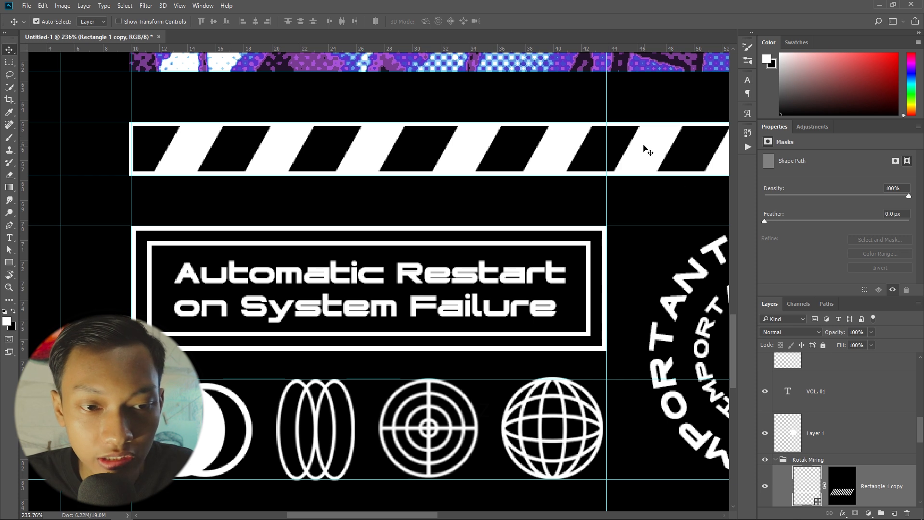
pyautogui.moveTo(648, 152); pyautogui.dragTo(602, 241)
pyautogui.hotkey('ctrl', 'z')
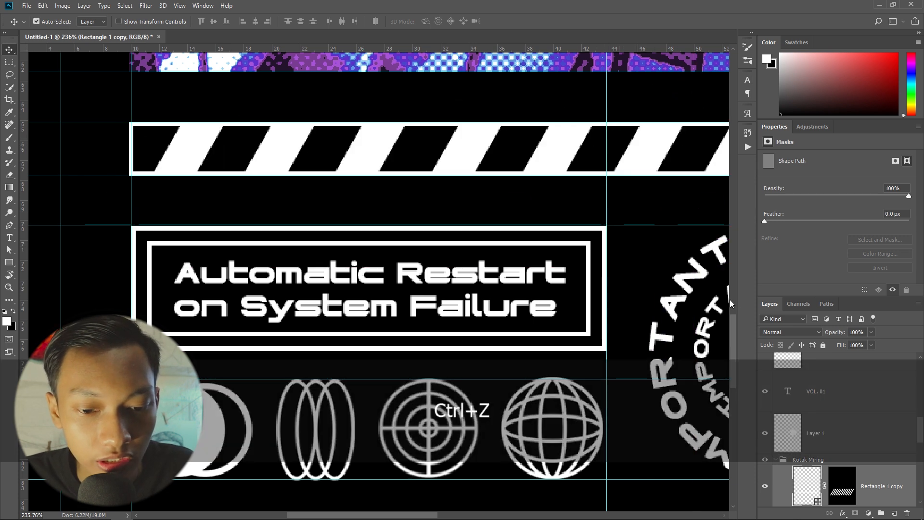
pyautogui.hotkey('ctrl', 'j')
pyautogui.moveTo(811, 479); pyautogui.dragTo(807, 436)
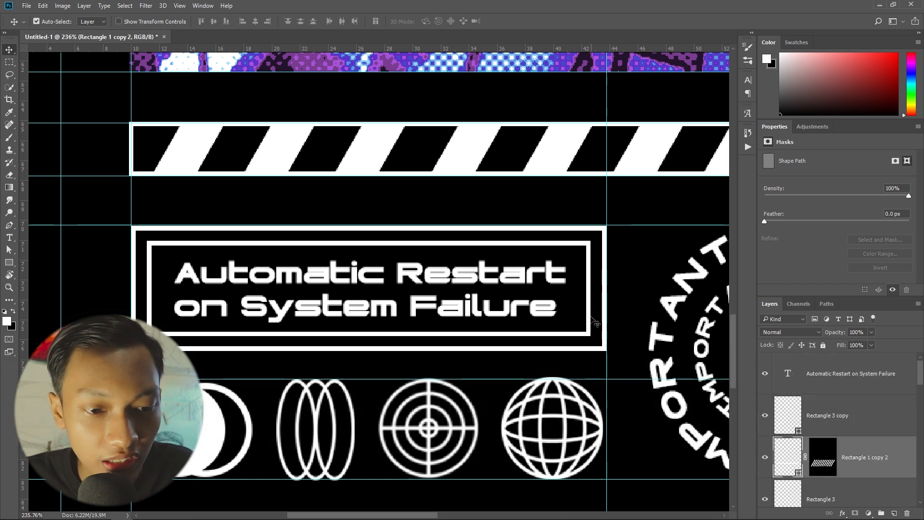
# Move the duplicated stripes over the caption frame and stretch them to 270.83% height so they cover it
pyautogui.moveTo(569, 155); pyautogui.dragTo(628, 351)
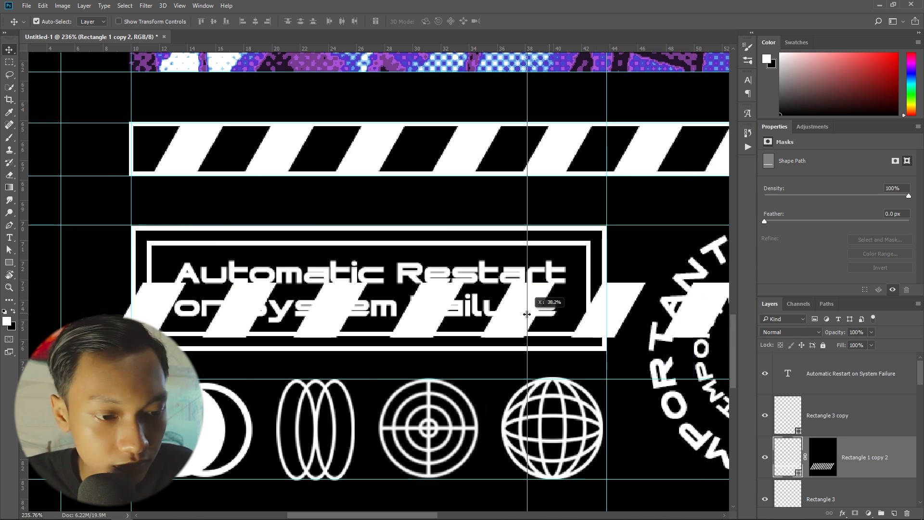
pyautogui.hotkey('ctrl', 'z')
pyautogui.hotkey('ctrl', 'z')
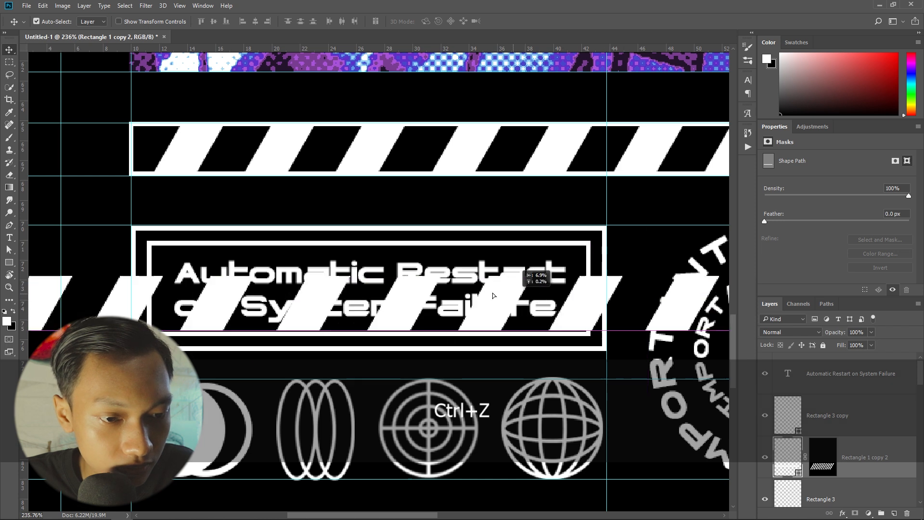
pyautogui.hotkey('ctrl', 't')
pyautogui.scroll(-2, 510, 278)
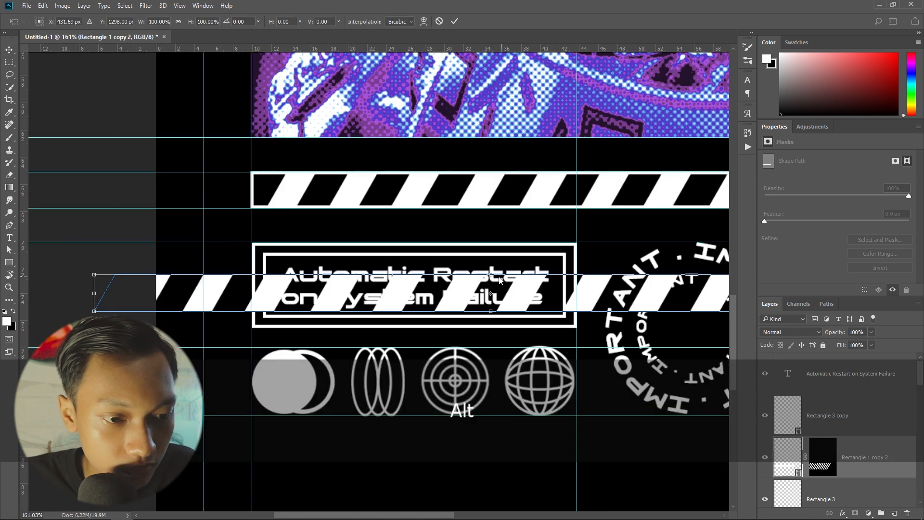
pyautogui.moveTo(490, 271); pyautogui.dragTo(490, 242)
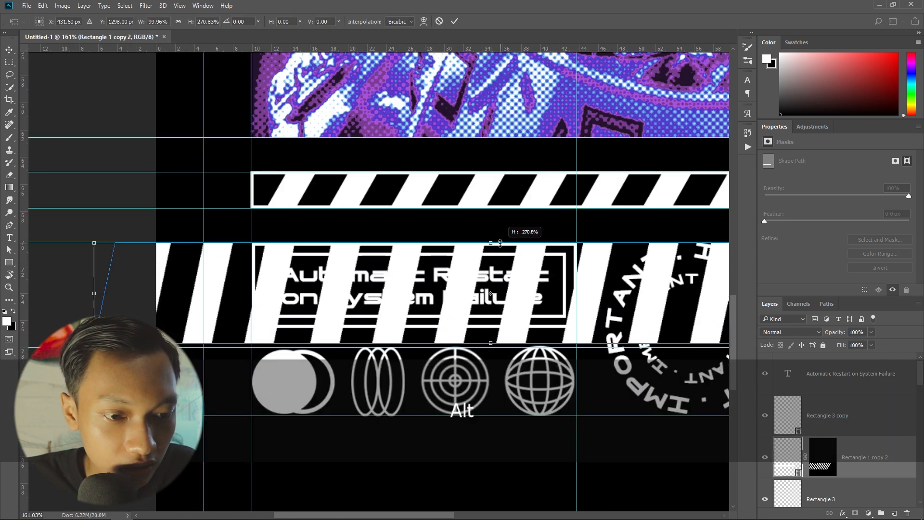
pyautogui.moveTo(514, 323); pyautogui.dragTo(515, 308)
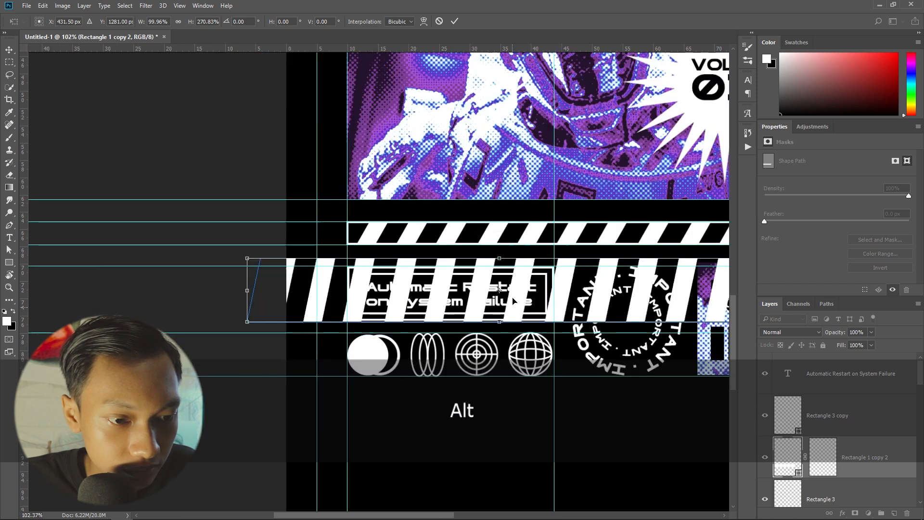
pyautogui.scroll(-2, 515, 309)
# Slant the stretched stripes with a horizontal skew of -22.18° and commit the transform
pyautogui.rightClick(500, 257)
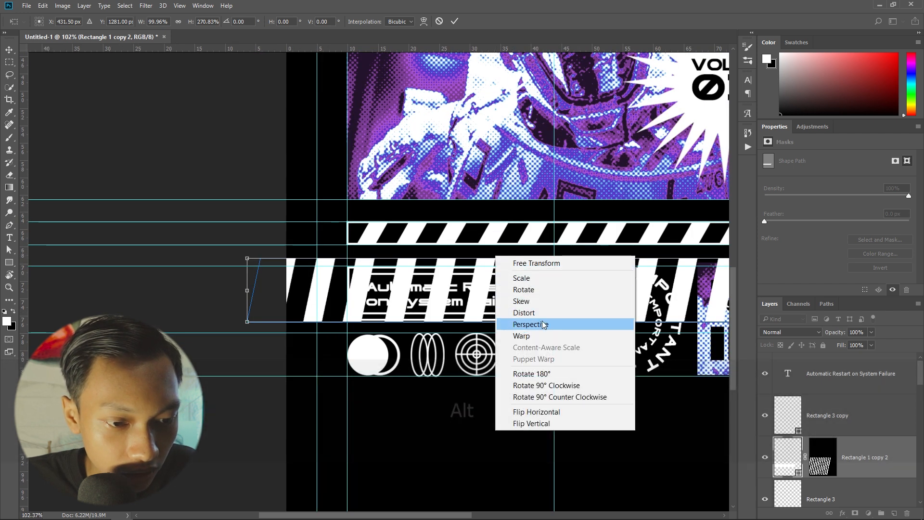
pyautogui.click(515, 312)
pyautogui.moveTo(500, 261); pyautogui.dragTo(527, 264)
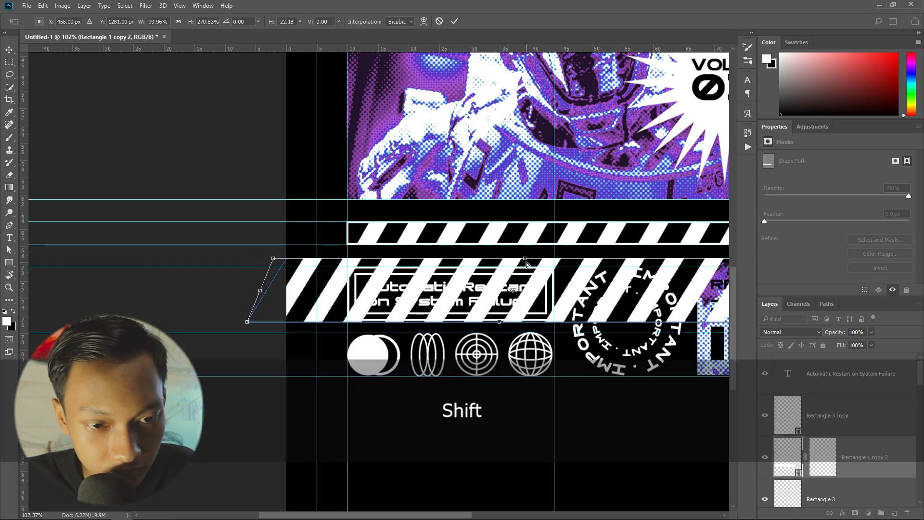
pyautogui.press('Return')
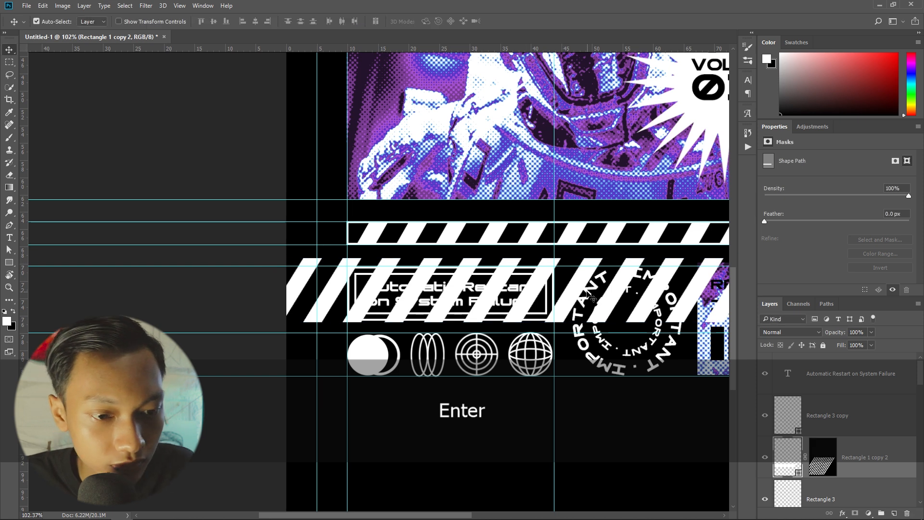
# Rasterize the Rectangle 1 copy 2 stripes layer and apply its layer mask permanently
pyautogui.scroll(4, 510, 298)
pyautogui.scroll(-1, 885, 444)
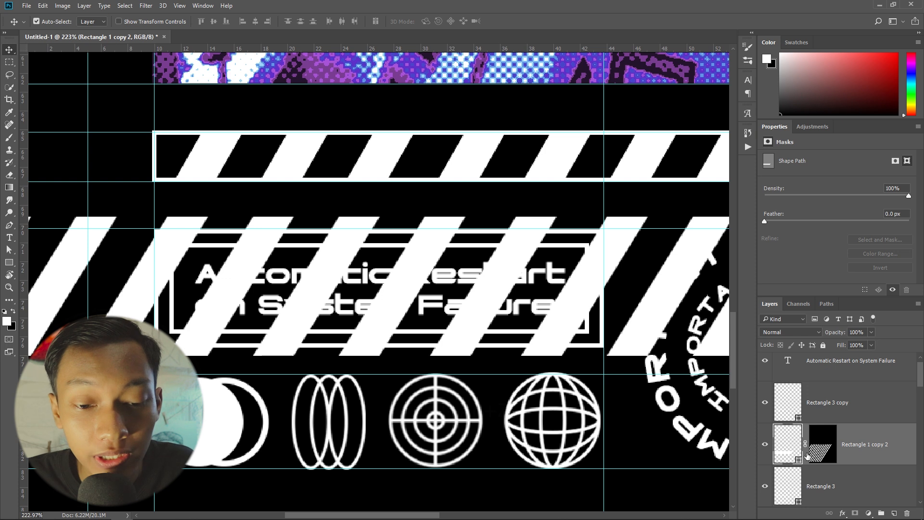
pyautogui.rightClick(850, 447)
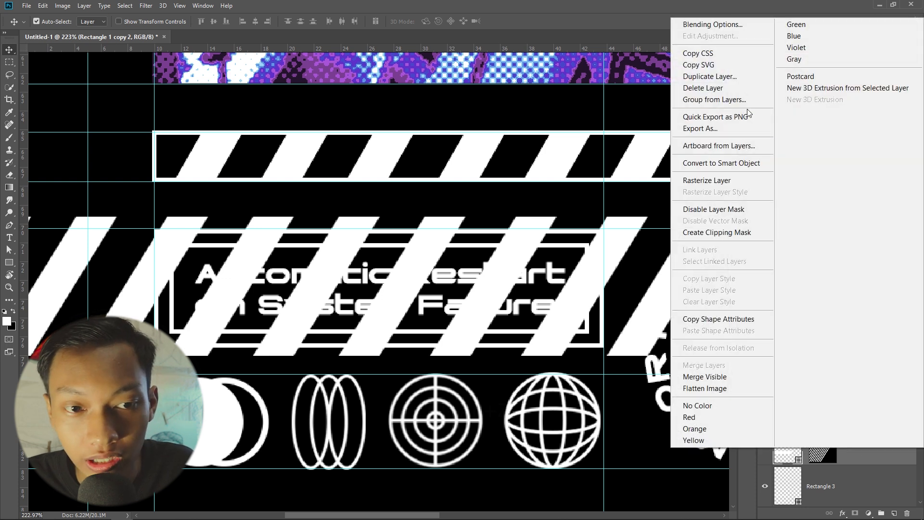
pyautogui.click(732, 180)
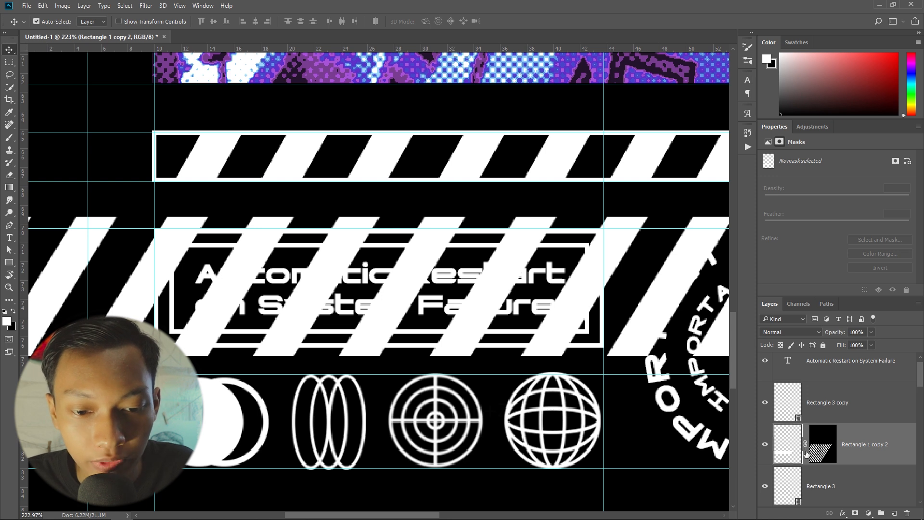
pyautogui.rightClick(806, 453)
pyautogui.click(824, 374)
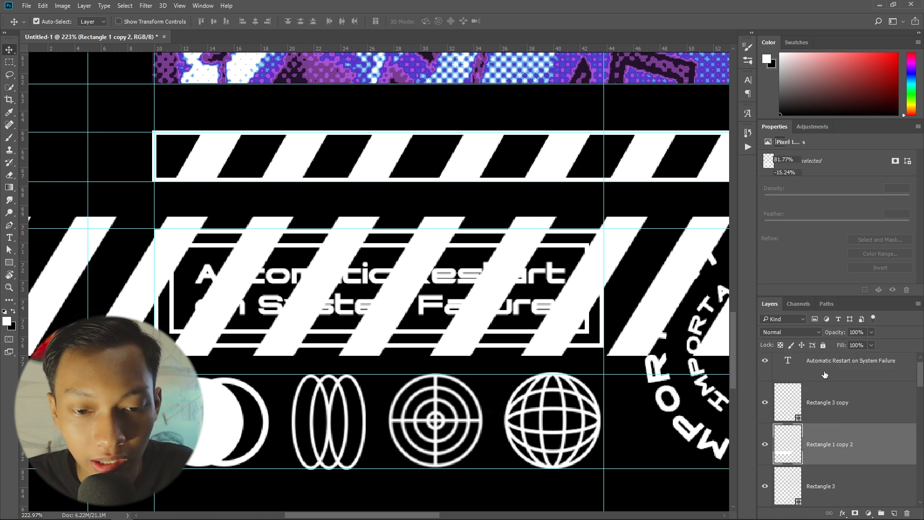
# Load the outline of the outer frame Rectangle 3 as a selection and mask the Rectangle 1 copy 2 stripes to it
pyautogui.click(765, 444)
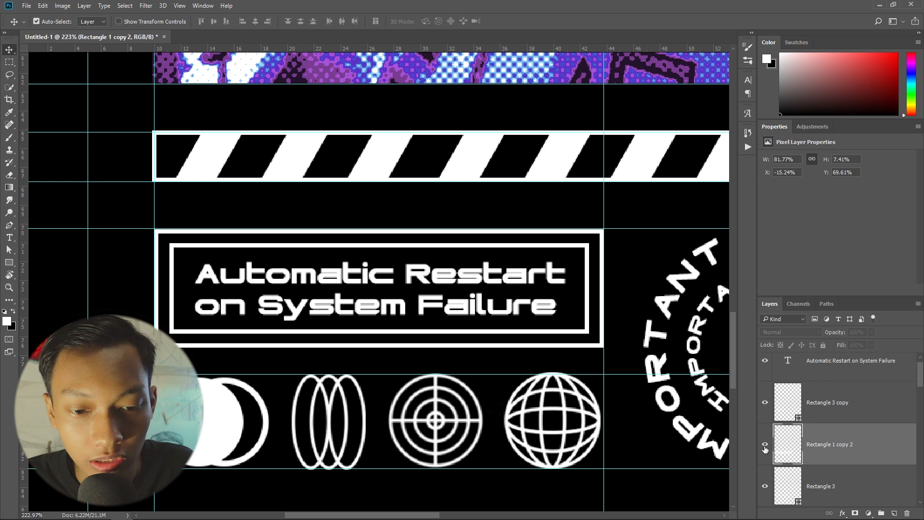
pyautogui.click(765, 448)
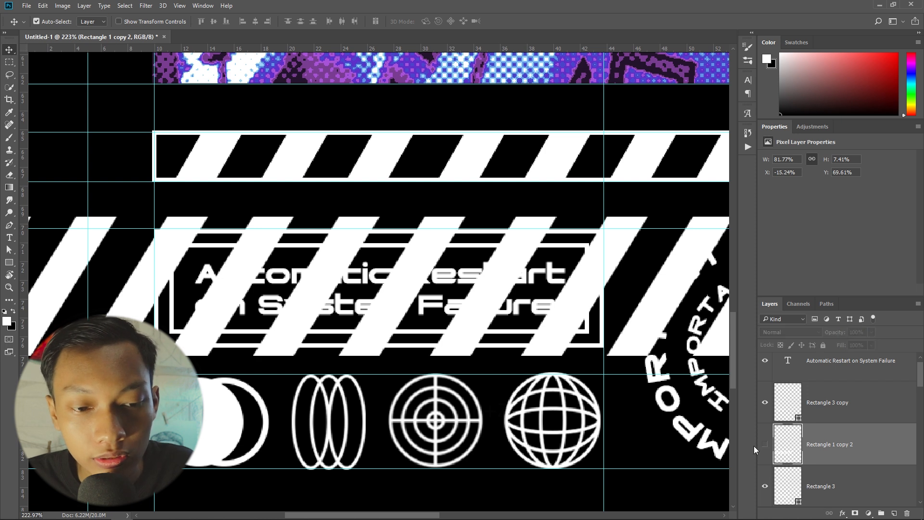
pyautogui.click(792, 484)
pyautogui.press('ctrl')
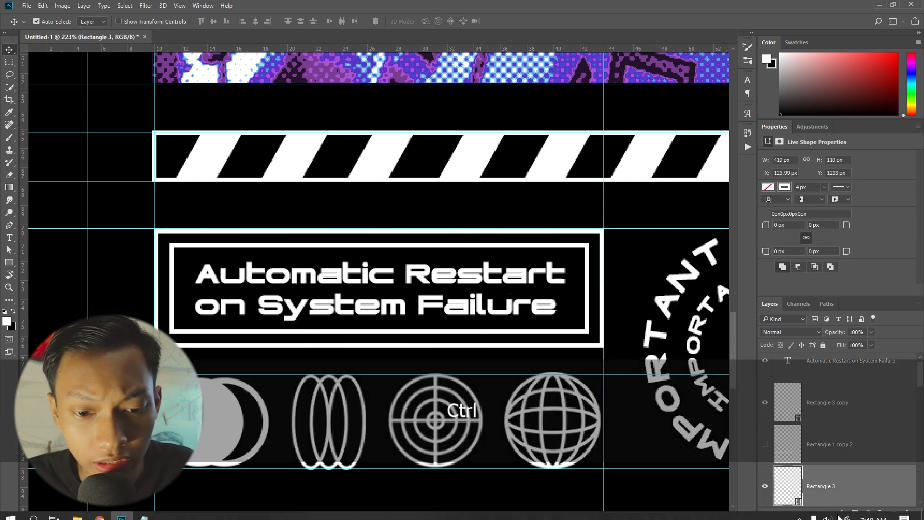
pyautogui.keyDown('ctrl'); pyautogui.click(790, 479); pyautogui.keyUp('ctrl')
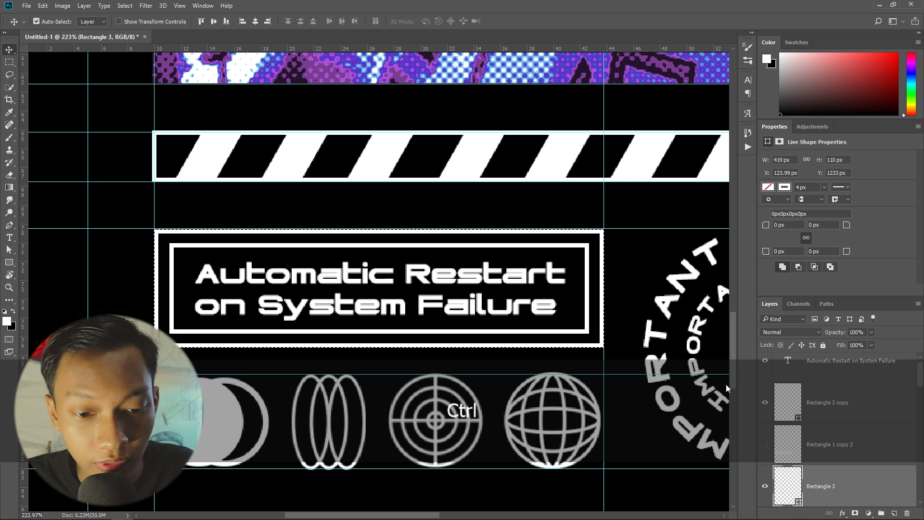
pyautogui.click(764, 444)
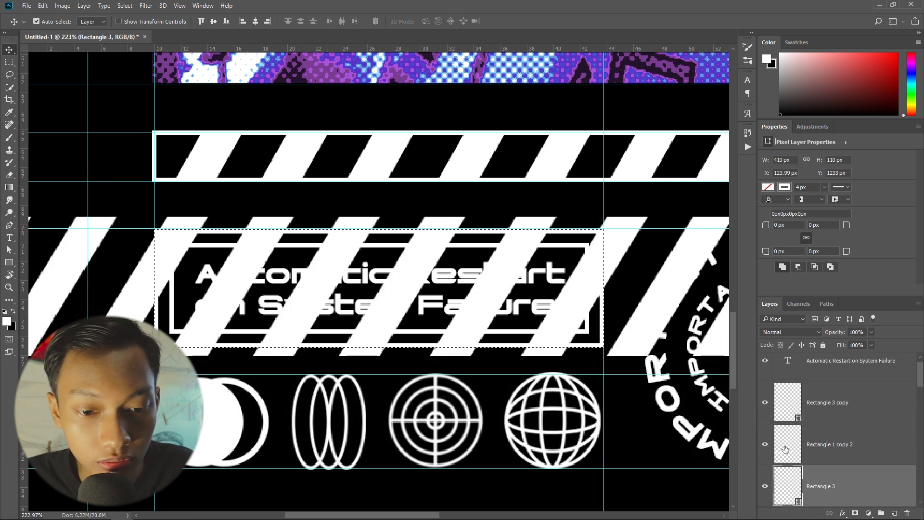
pyautogui.click(794, 447)
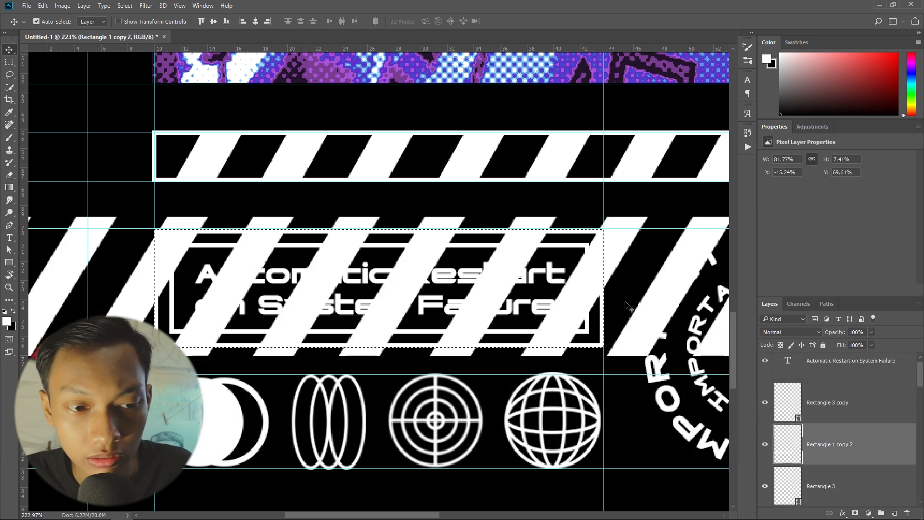
pyautogui.click(855, 513)
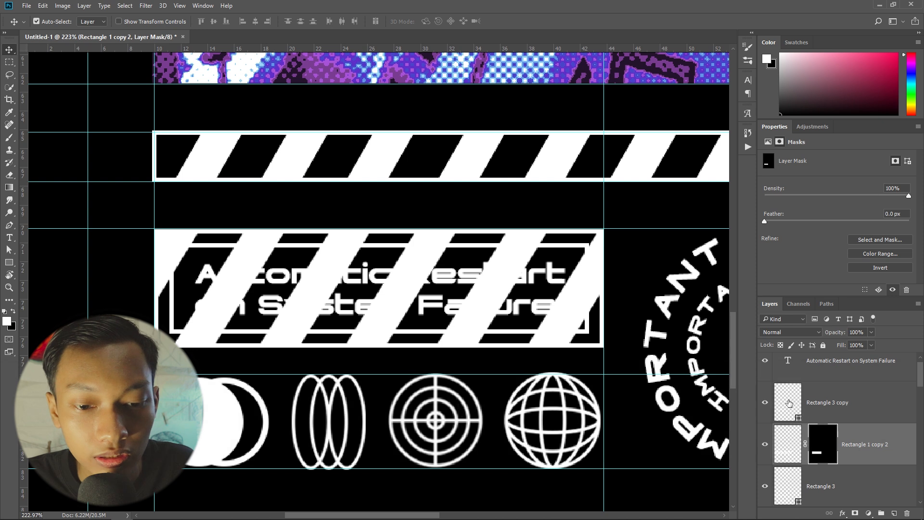
# Using the outline of the inner frame Rectangle 3 copy as a selection, paint black on the Rectangle 1 copy 2 mask to hide the stripes inside it
pyautogui.keyDown('ctrl'); pyautogui.click(785, 402); pyautogui.keyUp('ctrl')
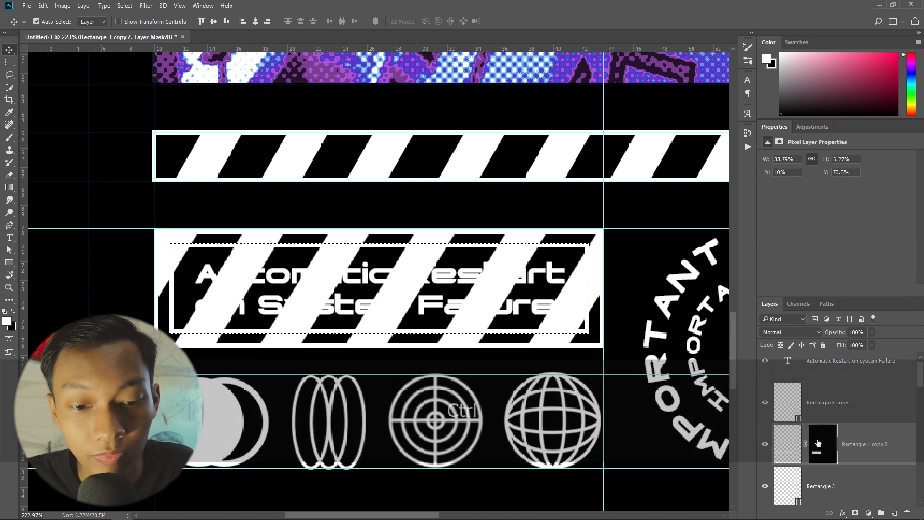
pyautogui.click(828, 430)
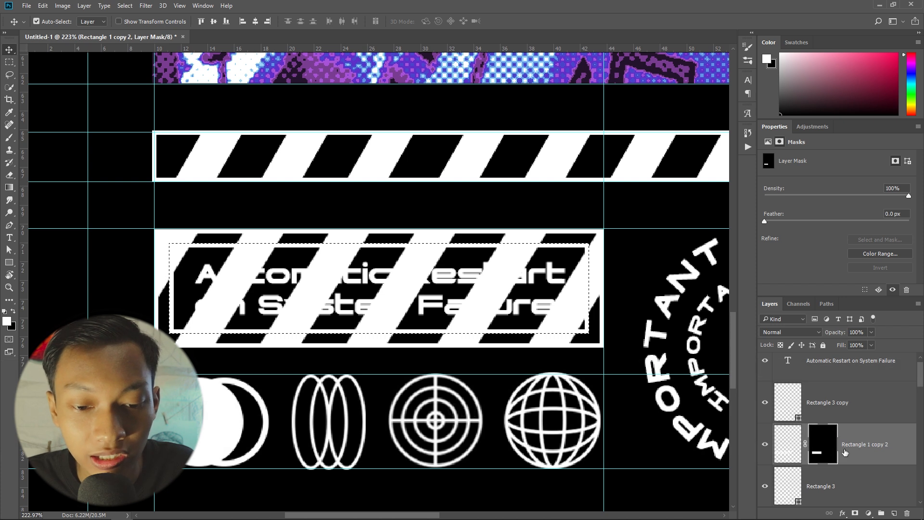
pyautogui.press('b')
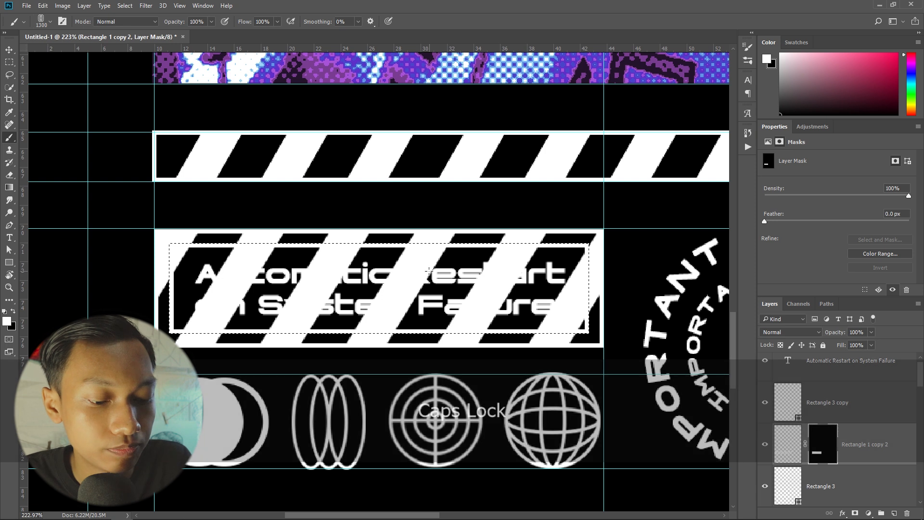
pyautogui.press('[')
pyautogui.press('[')
pyautogui.press('[')
pyautogui.press('[')
pyautogui.press('[')
pyautogui.press('[')
pyautogui.press('[')
pyautogui.press('[')
pyautogui.press('[')
pyautogui.press('[')
pyautogui.press('[')
pyautogui.press('[')
pyautogui.press('[')
pyautogui.press('[')
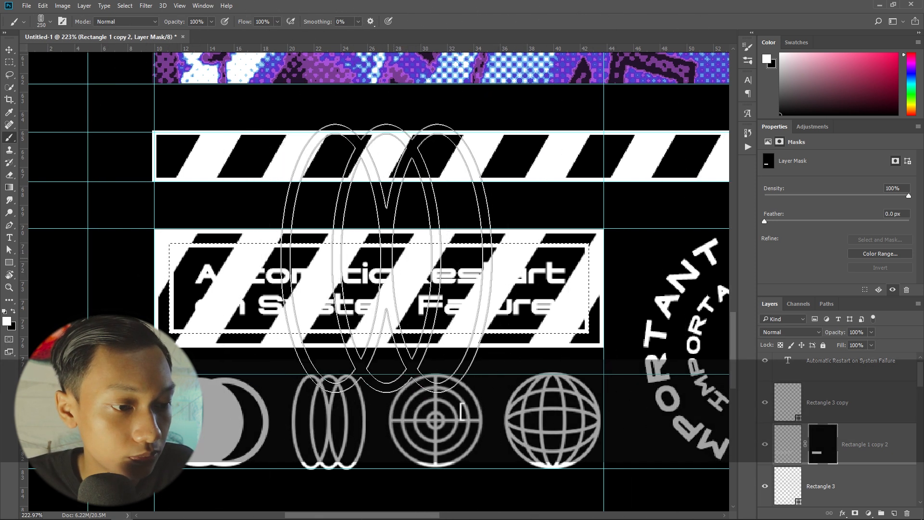
pyautogui.press('x')
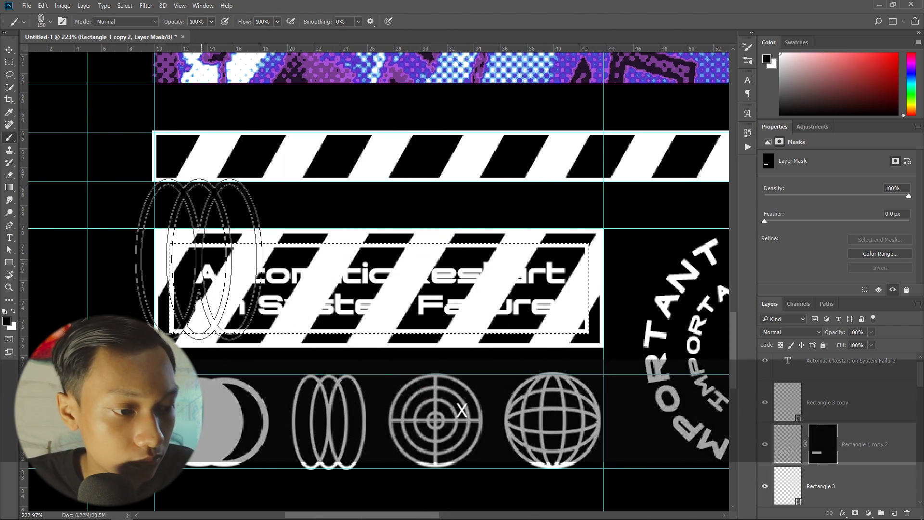
pyautogui.moveTo(197, 288)
pyautogui.mouseDown()
pyautogui.moveTo(255, 273)
pyautogui.moveTo(520, 296)
pyautogui.moveTo(602, 293)
pyautogui.mouseUp()
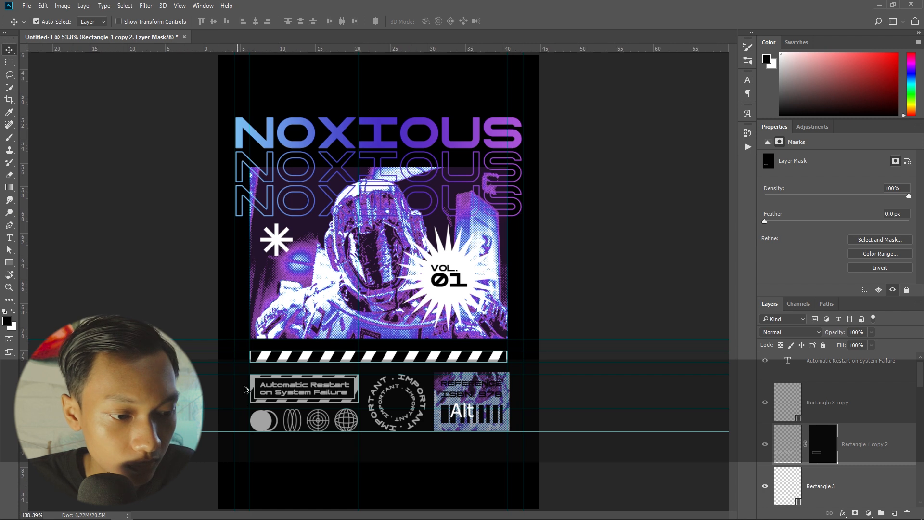
pyautogui.scroll(5, 269, 406)
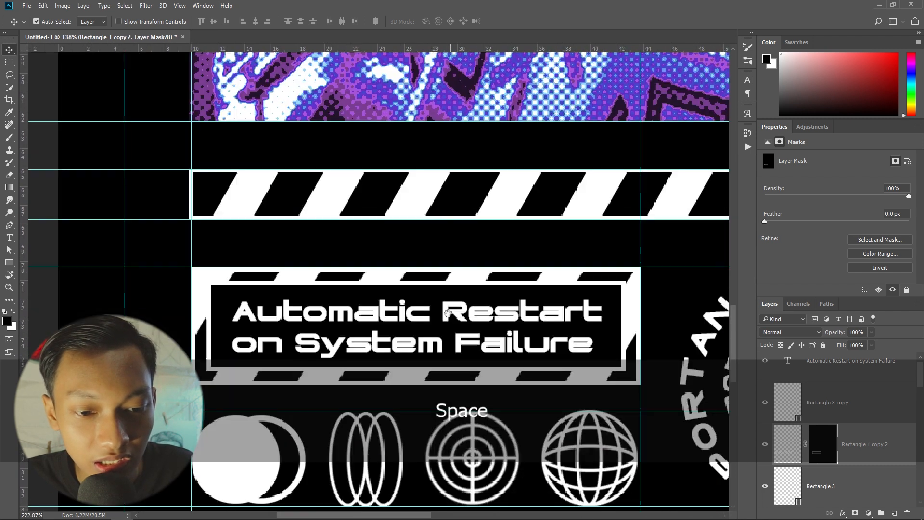
pyautogui.moveTo(446, 312); pyautogui.dragTo(420, 290)
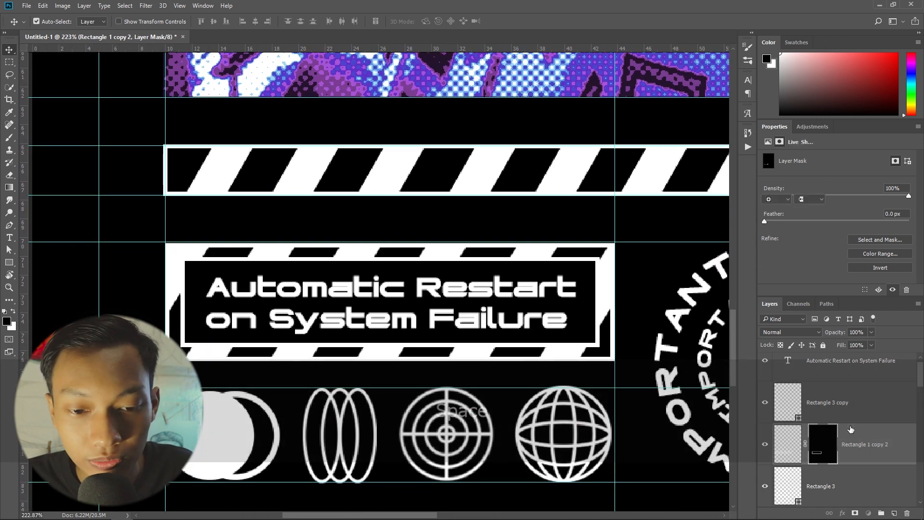
# Group the Automatic Restart on System Failure text, both frame rectangles and the masked Rectangle 1 copy 2 stripes
pyautogui.click(828, 402)
pyautogui.keyDown('shift'); pyautogui.click(854, 482); pyautogui.keyUp('shift')
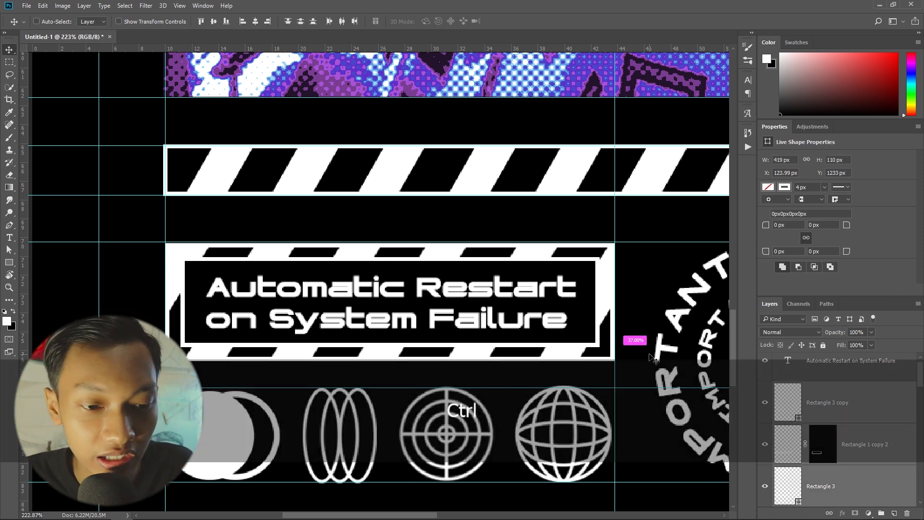
pyautogui.scroll(1, 874, 402)
pyautogui.click(859, 382)
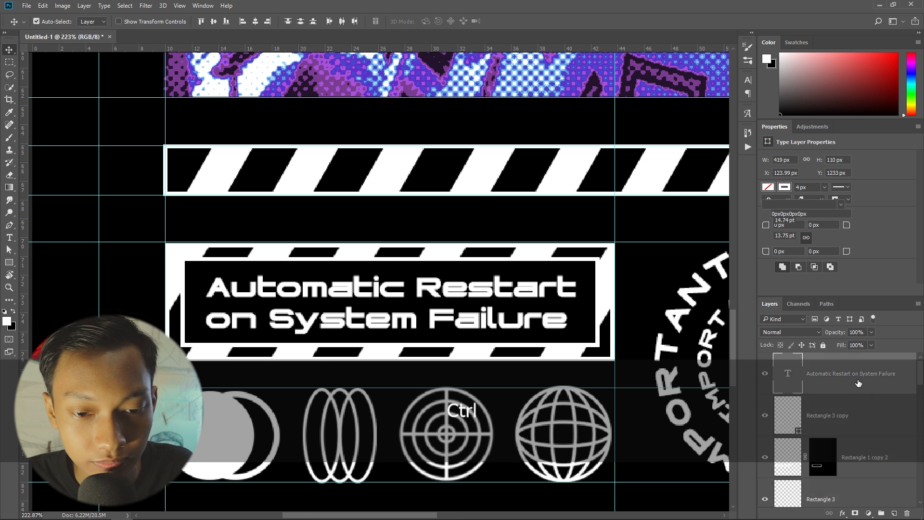
pyautogui.scroll(-3, 855, 421)
pyautogui.keyDown('shift'); pyautogui.click(855, 421); pyautogui.keyUp('shift')
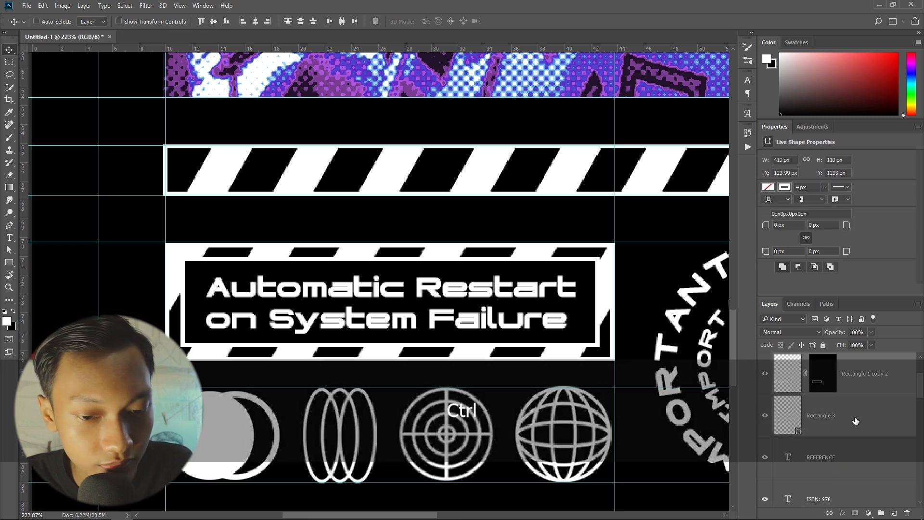
pyautogui.hotkey('ctrl', 'g')
pyautogui.hotkey('ctrl', '0')
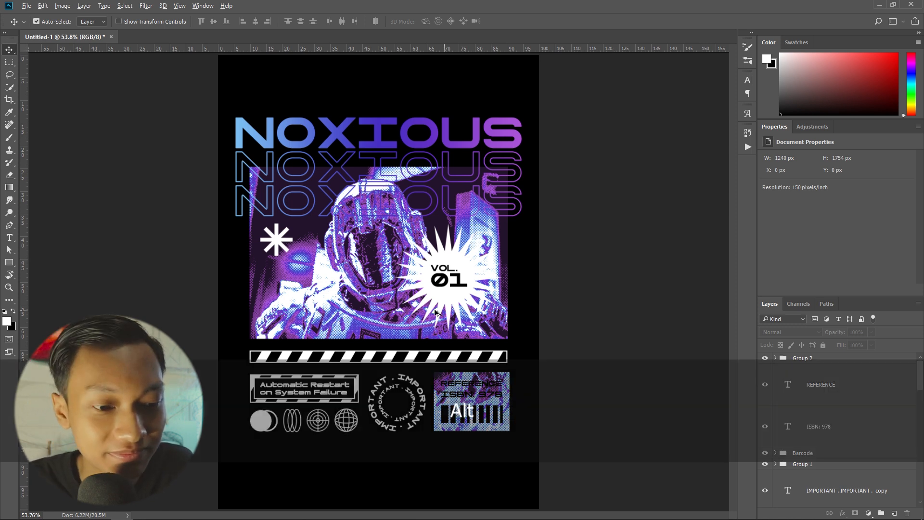
# Squash the white starburst on the astronaut photo to 86.02% of its height
pyautogui.scroll(3, 439, 296)
pyautogui.hotkey('ctrl', 't')
pyautogui.moveTo(512, 236); pyautogui.dragTo(515, 239)
pyautogui.click(454, 21)
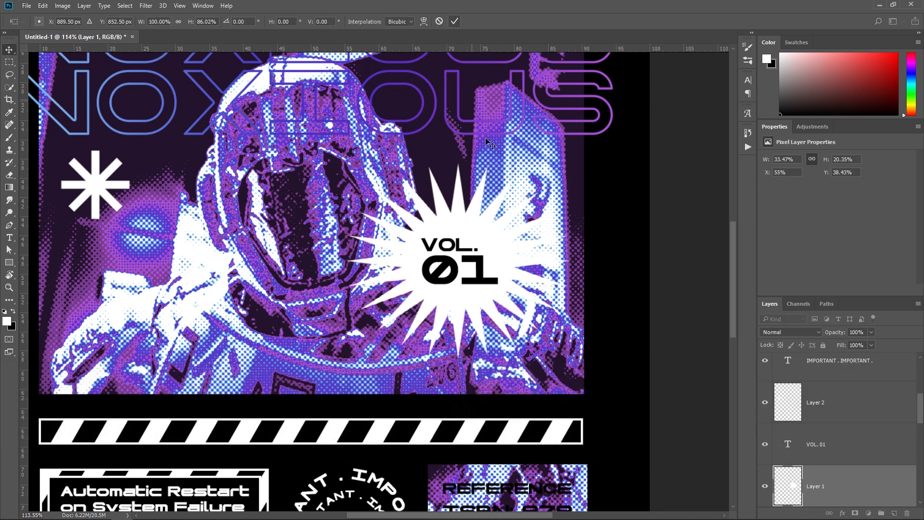
# Scale the starburst and its VOL. 01 text down together, shifting them slightly toward the photo's lower-right corner
pyautogui.click(816, 444)
pyautogui.hotkey('ctrl', 't')
pyautogui.click(453, 22)
pyautogui.keyDown('ctrl'); pyautogui.click(815, 484); pyautogui.keyUp('ctrl')
pyautogui.hotkey('ctrl', 't')
pyautogui.moveTo(345, 162); pyautogui.dragTo(380, 178)
pyautogui.press('Return')
pyautogui.hotkey('ctrl', '0')
# Move the stack of three NOXIOUS titles up so it overlaps less of the astronaut photo
pyautogui.moveTo(517, 129); pyautogui.dragTo(517, 123)
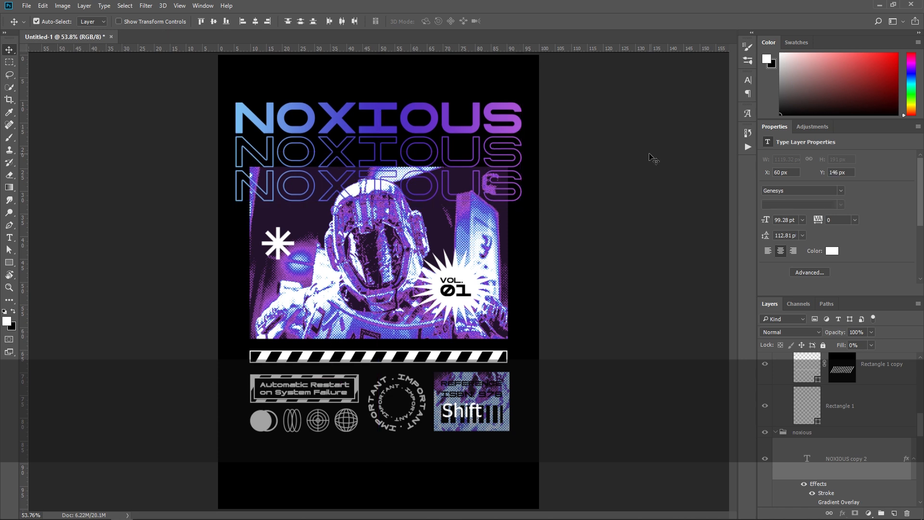
pyautogui.click(650, 154)
pyautogui.hotkey('ctrl', '0')
# Try to shift all of the poster's artwork straight down by 2.2%
pyautogui.moveTo(139, 465); pyautogui.dragTo(563, 92)
pyautogui.moveTo(471, 229); pyautogui.dragTo(471, 238)
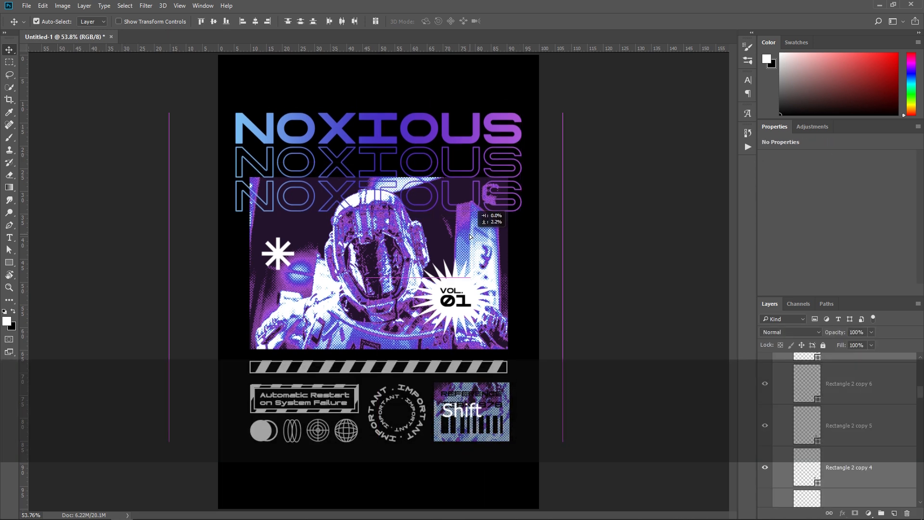
pyautogui.click(144, 450)
pyautogui.hotkey('ctrl', '0')
pyautogui.hotkey('ctrl', 'alt', 'z')
# Show the guides and widen the striped bar's outline Rectangle 1 to 100.20% so it meets the photo's right-edge guide
pyautogui.scroll(3, 143, 450)
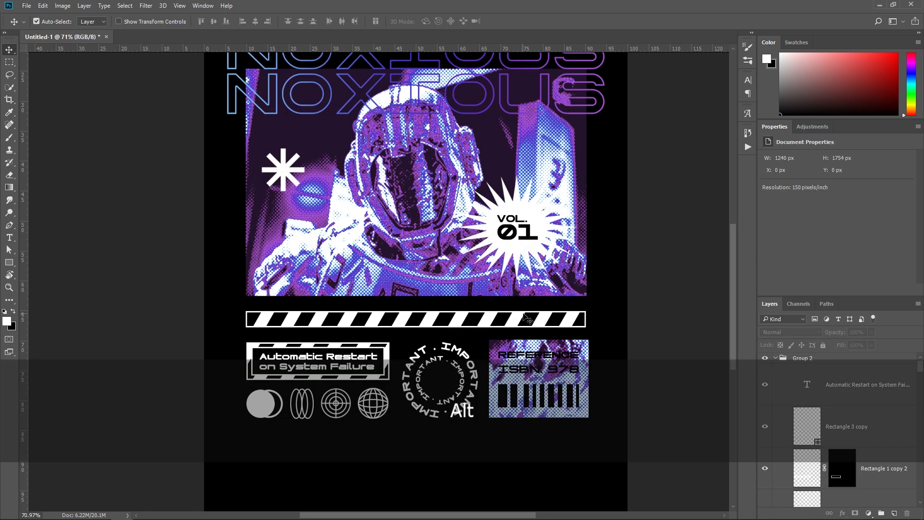
pyautogui.click(260, 321)
pyautogui.scroll(-1, 164, 457)
pyautogui.hotkey('ctrl', ';')
pyautogui.scroll(8, 563, 332)
pyautogui.click(530, 329)
pyautogui.hotkey('ctrl', 't')
pyautogui.moveTo(530, 332); pyautogui.dragTo(534, 332)
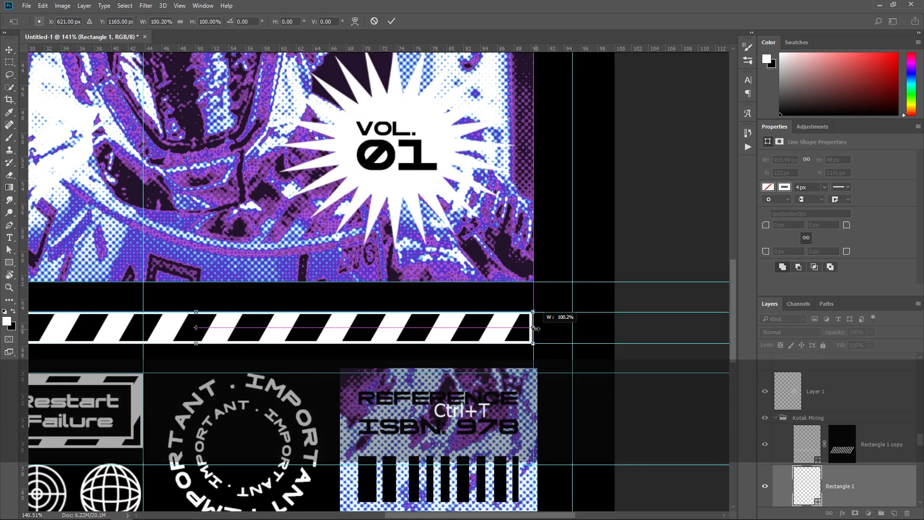
pyautogui.press('Return')
# Narrow the halftone photo block behind the barcode so its right edge aligns with the same guide as the striped bar
pyautogui.scroll(-2, 534, 337)
pyautogui.click(534, 382)
pyautogui.hotkey('ctrl', 't')
pyautogui.moveTo(543, 383); pyautogui.dragTo(538, 384)
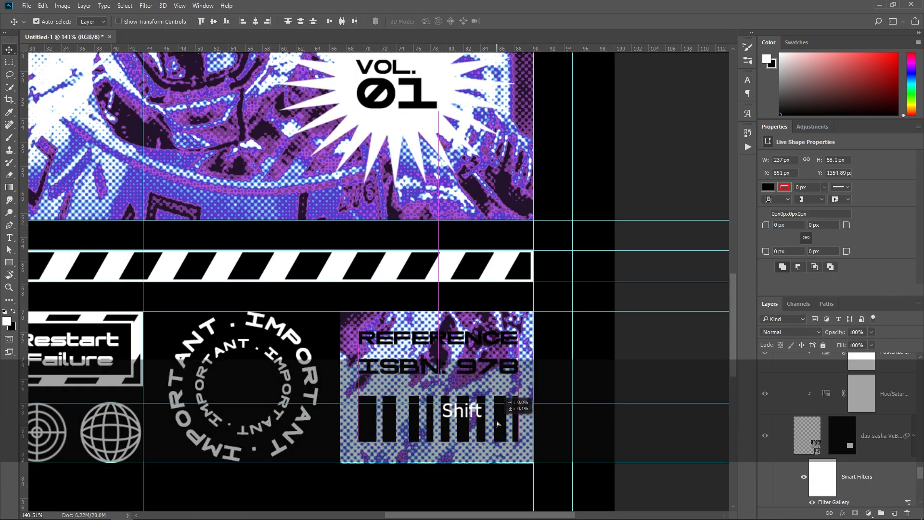
pyautogui.press('Return')
pyautogui.hotkey('ctrl', '0')
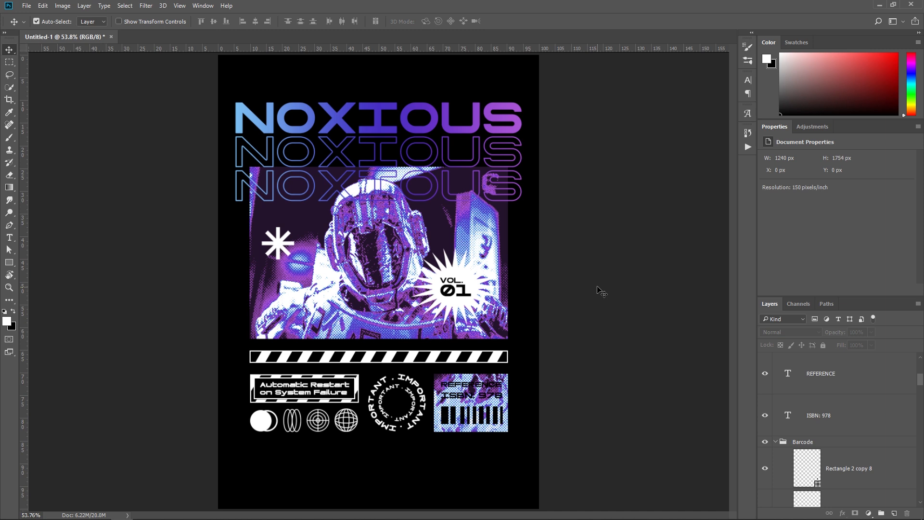